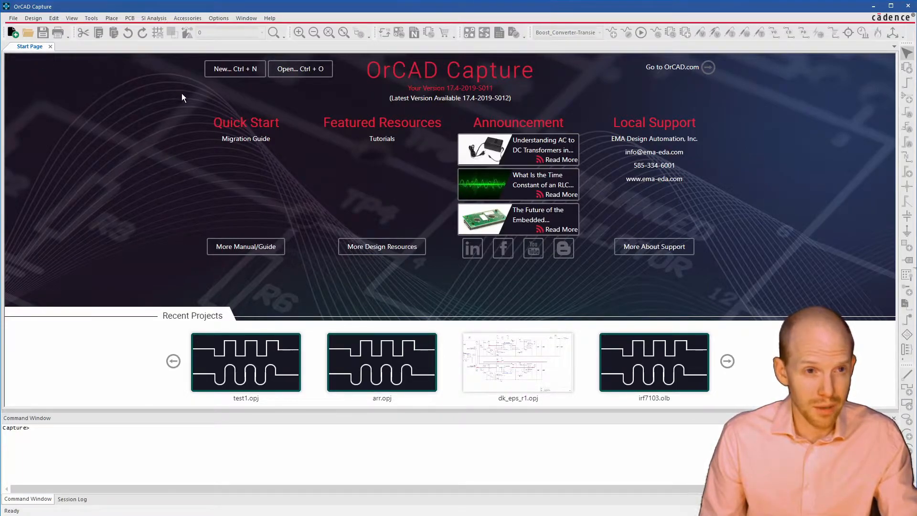
Create a project named test1 in C:\test with PSpice simulation enabled, based on the existing project Boost_Converter.opj
click(234, 70)
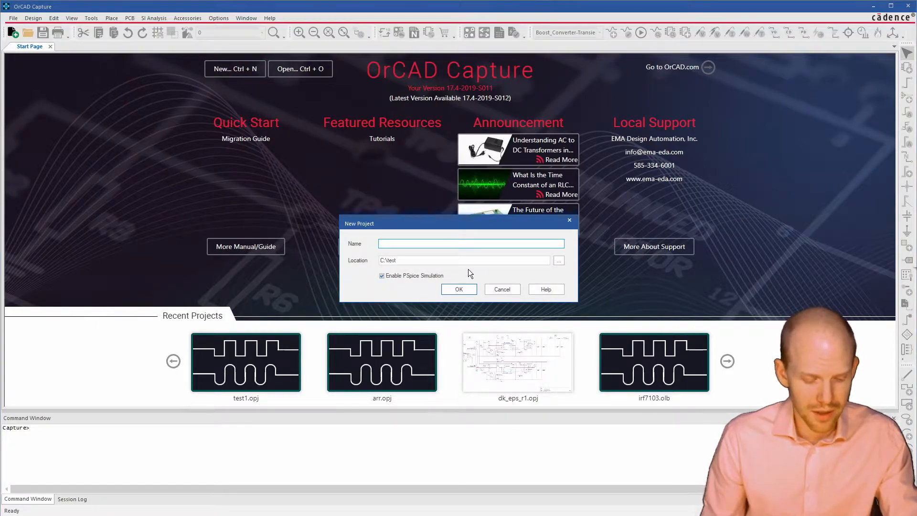
text(test1)
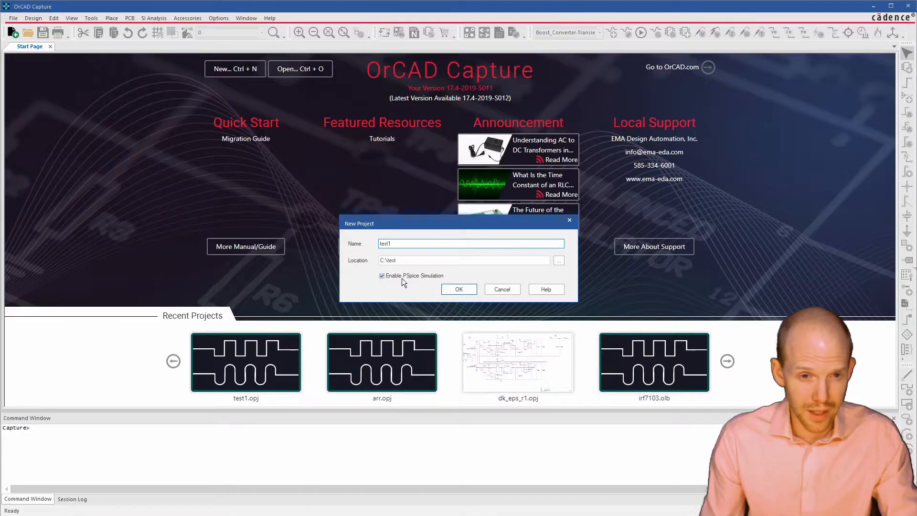
click(462, 289)
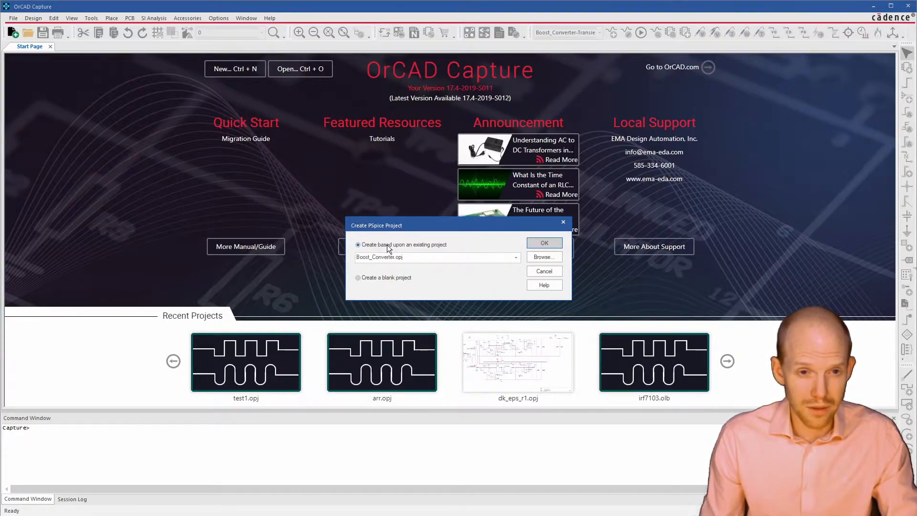
click(516, 258)
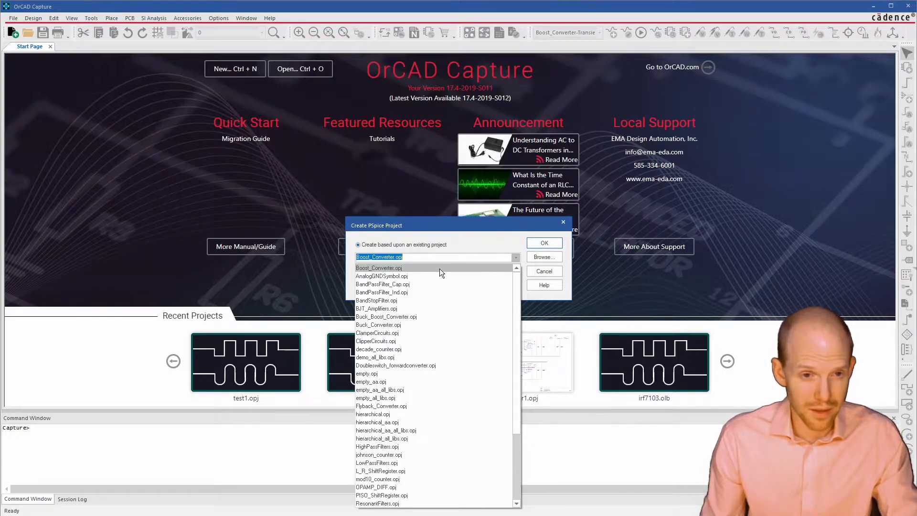
click(385, 268)
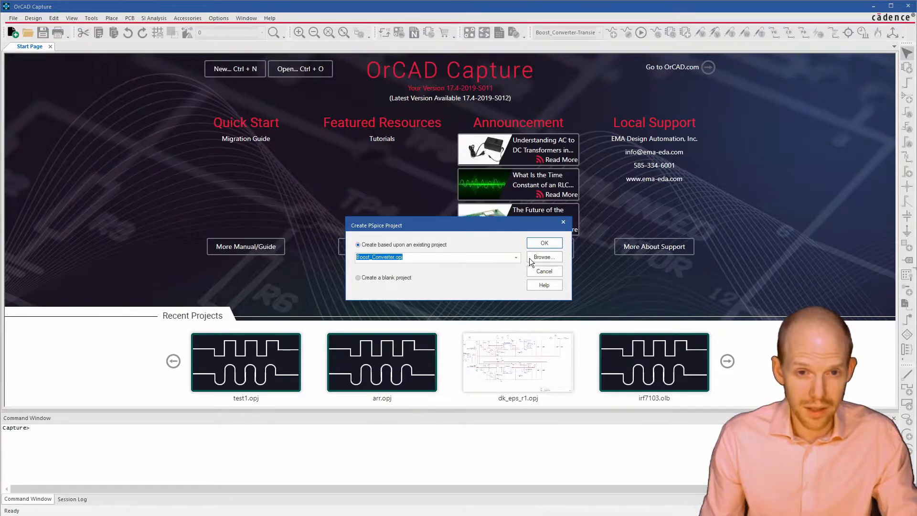
click(542, 244)
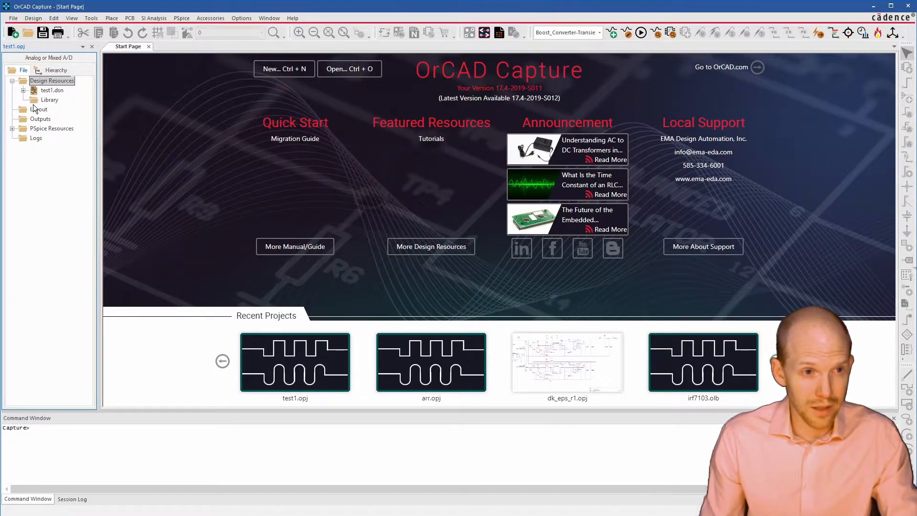
Close the start page and open the BoostConverter schematic page from the test1.dsn design
click(149, 47)
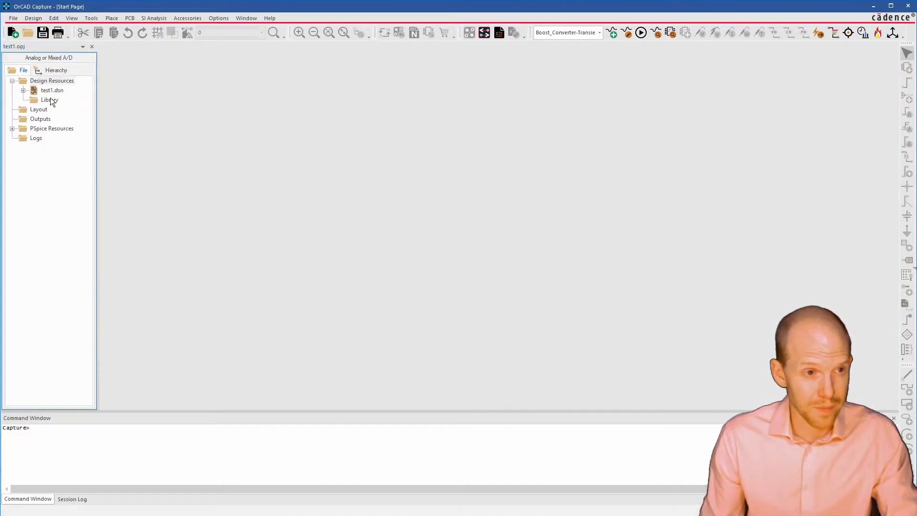
click(23, 91)
click(34, 100)
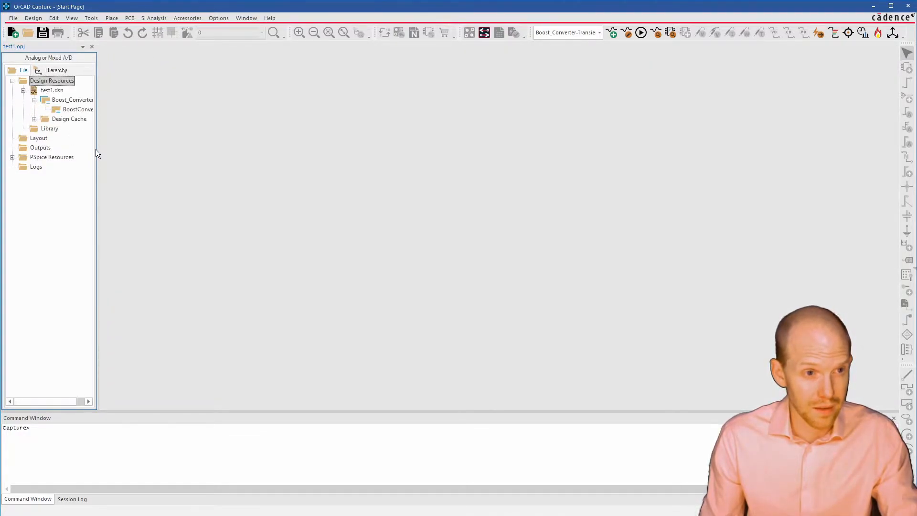
drag(96, 152, 124, 154)
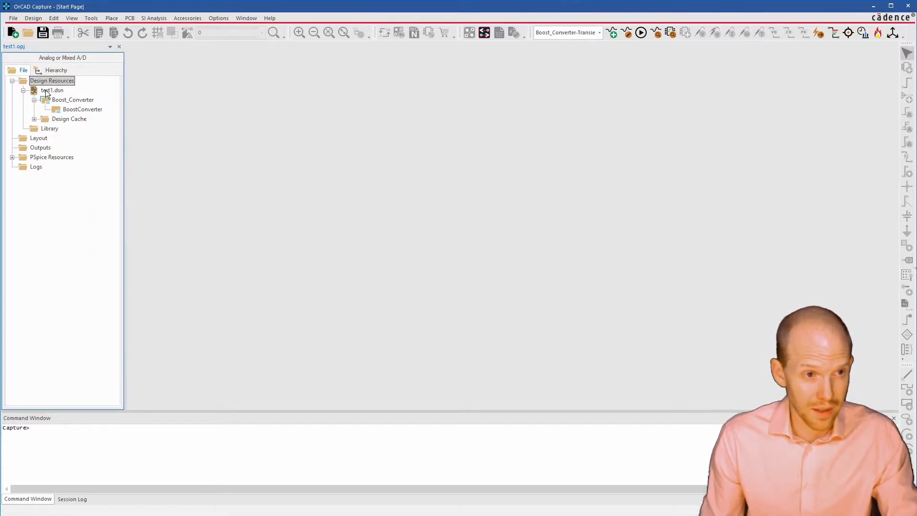
click(75, 111)
double_click(75, 111)
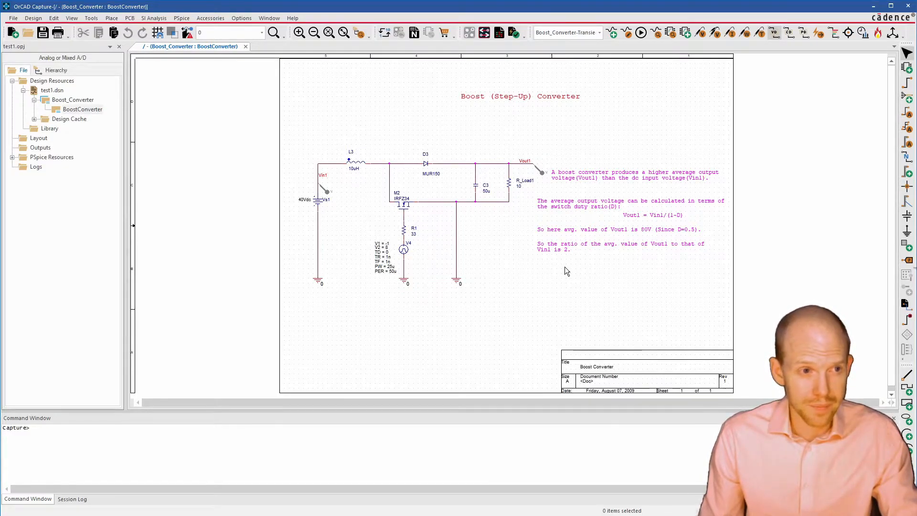
Locate the Boost_Converter-Transient profile in the project's PSpice resources and open its simulation settings for editing
click(13, 158)
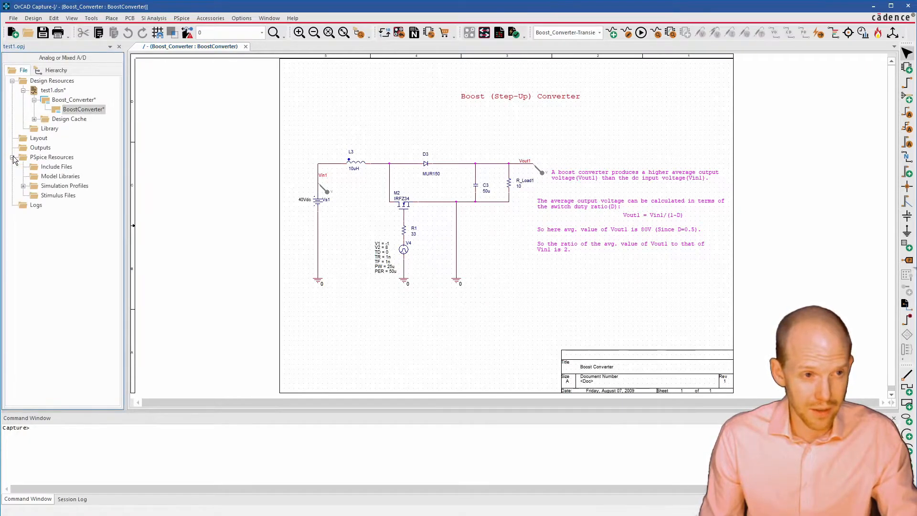
click(23, 186)
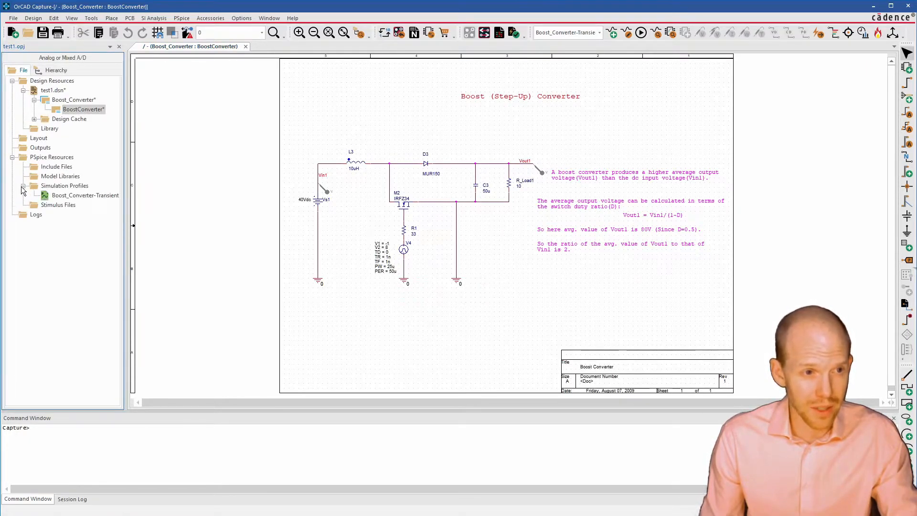
click(72, 196)
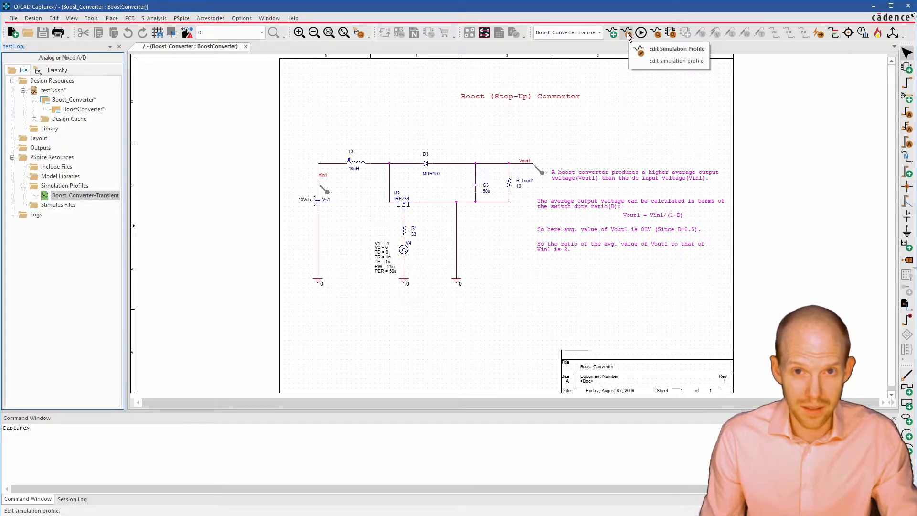
click(181, 19)
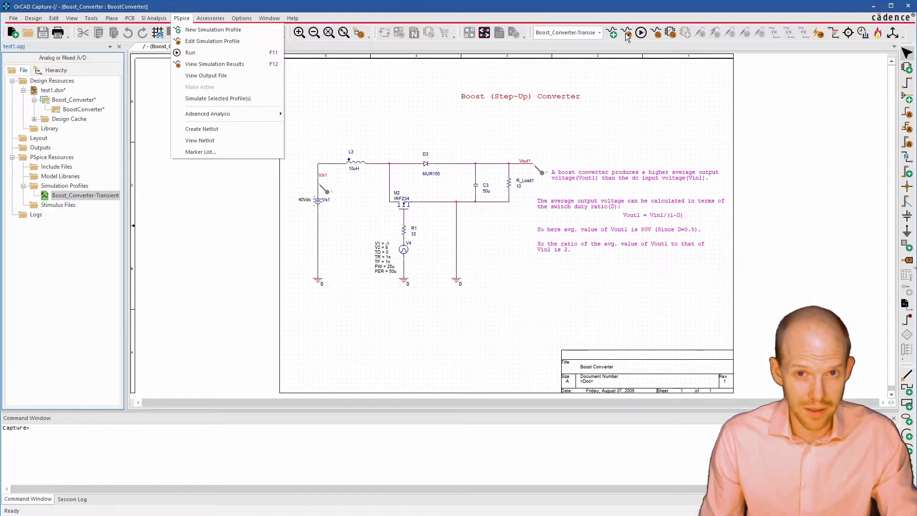
click(205, 52)
drag(520, 176, 454, 146)
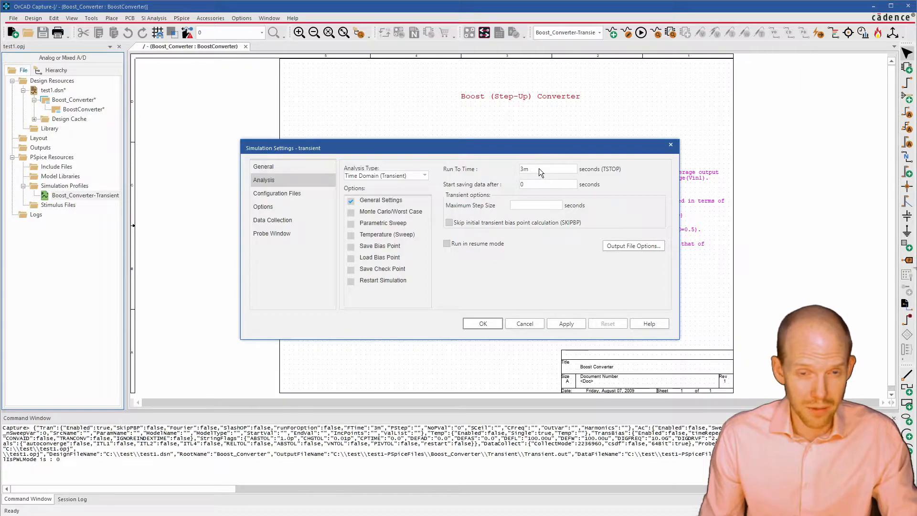
Review the available analysis types and the transient run time, data saving start and maximum step size settings
click(425, 176)
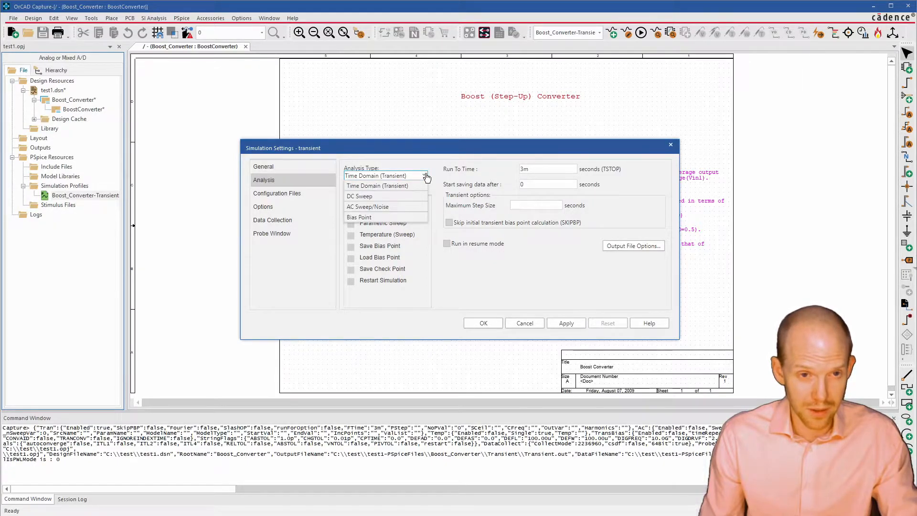
click(479, 162)
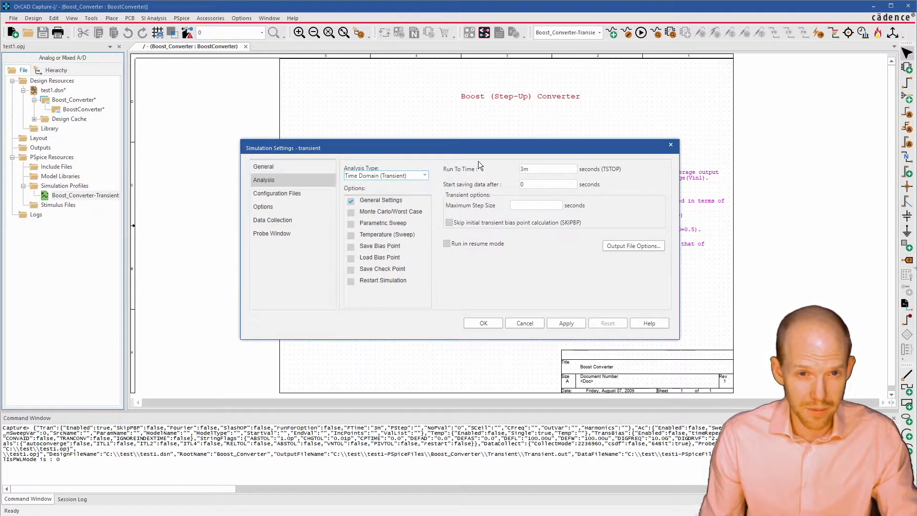
click(536, 169)
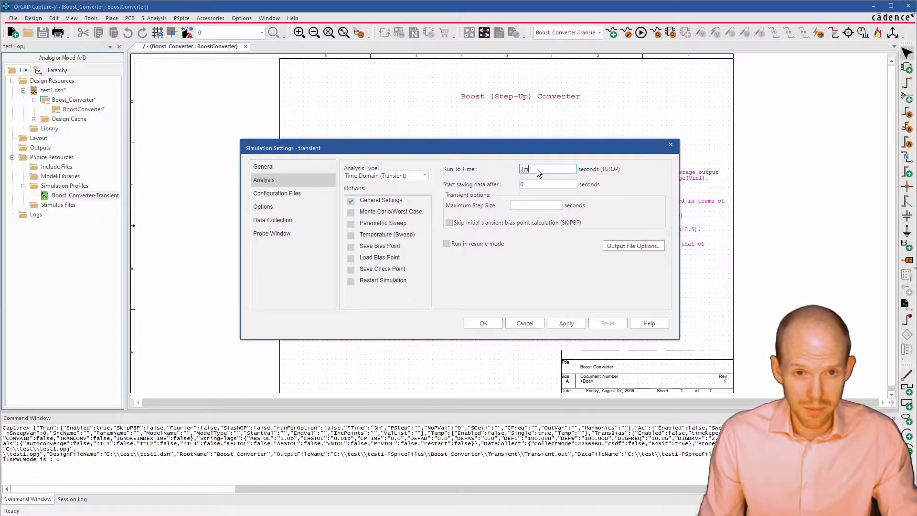
click(528, 185)
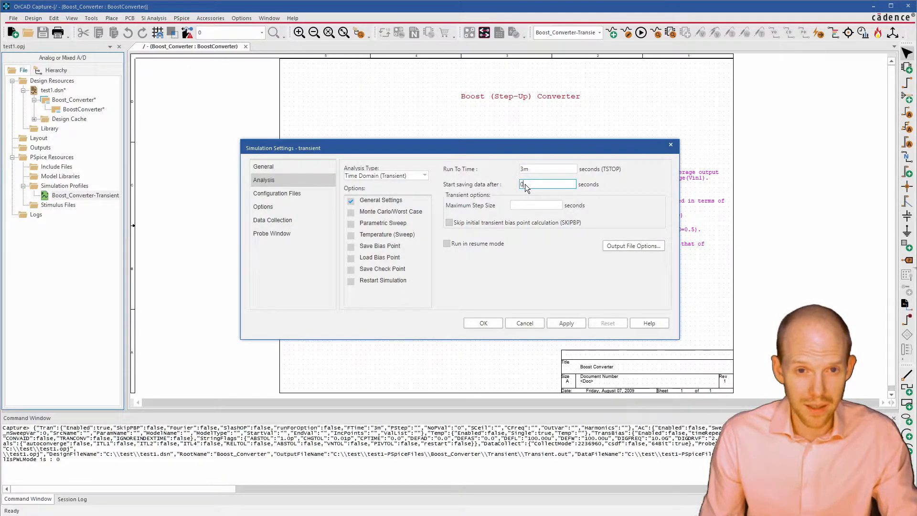
click(518, 208)
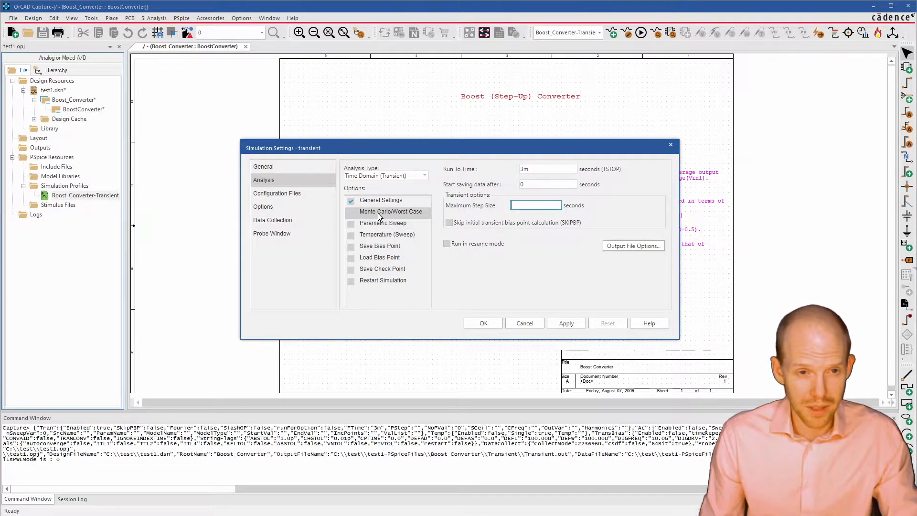
Examine the Temperature Sweep, Save Bias Point, Parametric Sweep and Monte Carlo/Worst Case options of the transient analysis
click(366, 239)
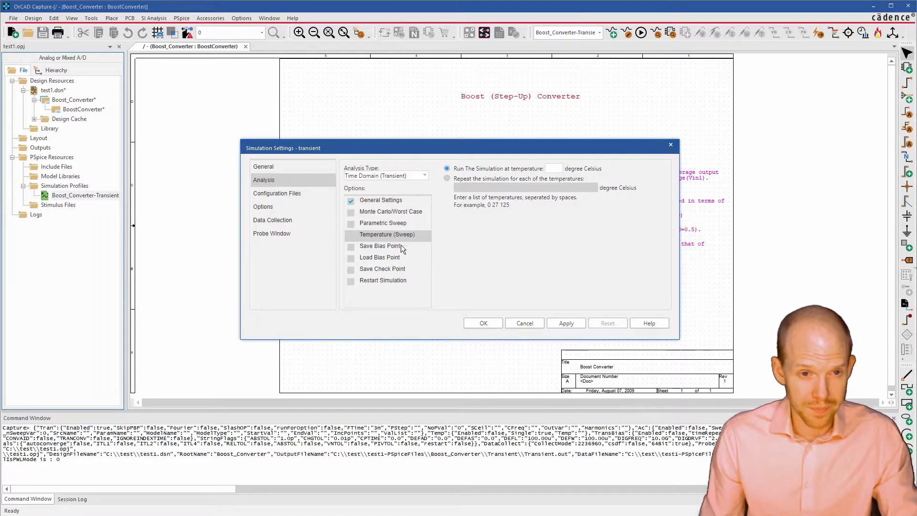
click(381, 249)
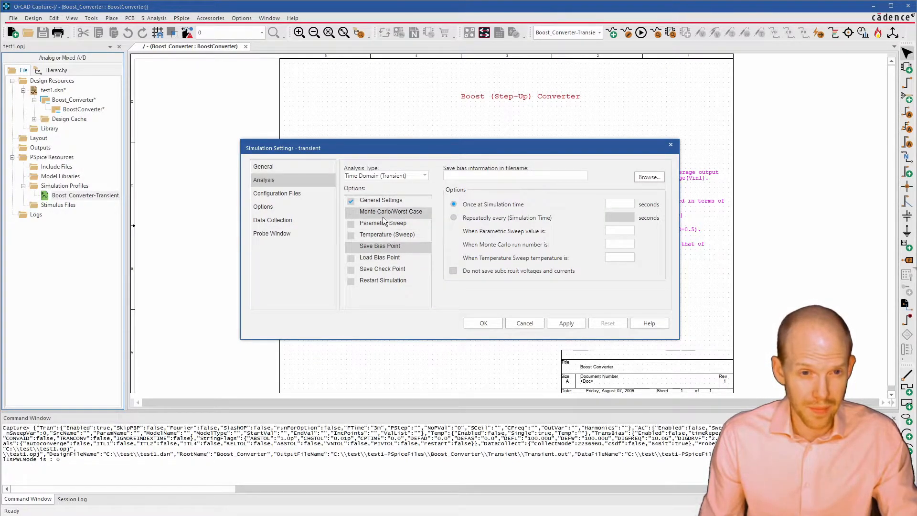
click(378, 235)
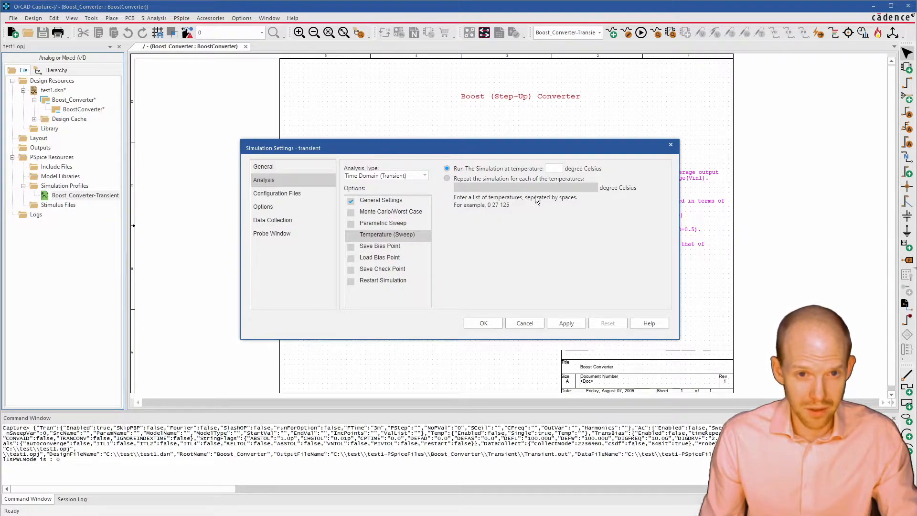
click(385, 224)
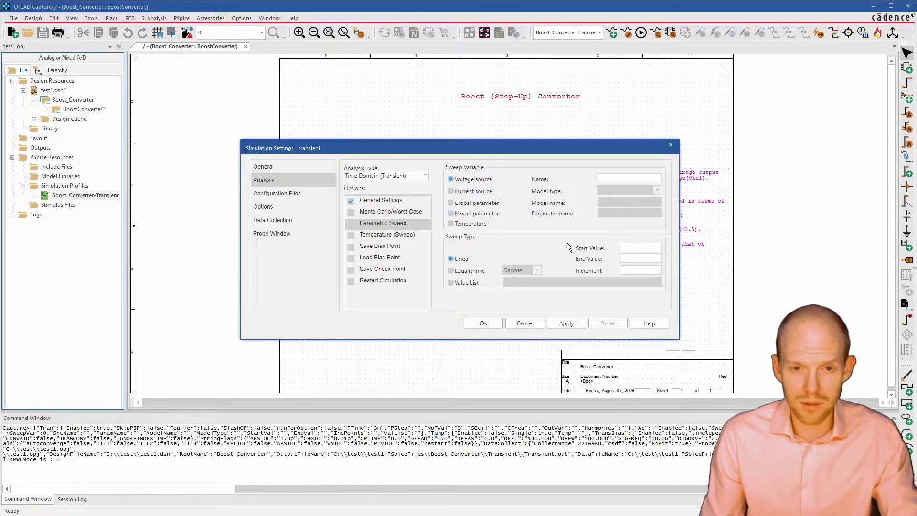
click(375, 211)
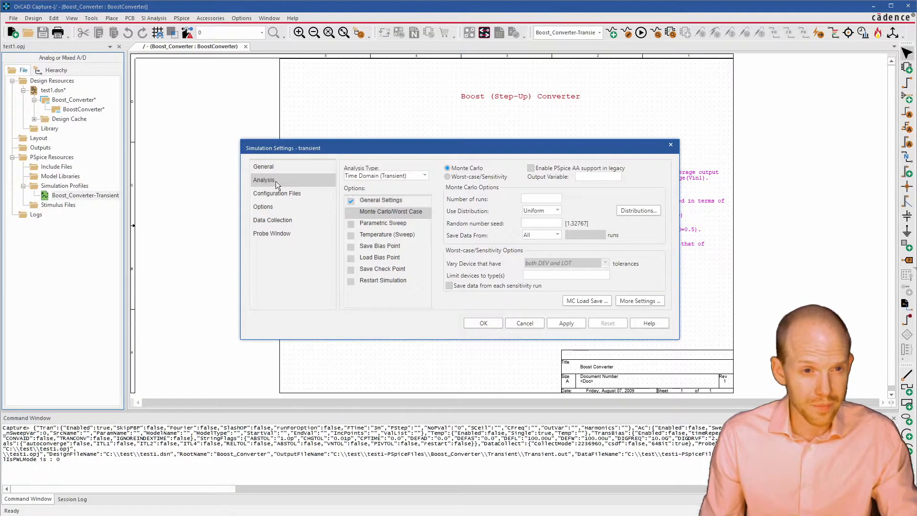
Examine the model libraries configured for the simulation profile
click(264, 208)
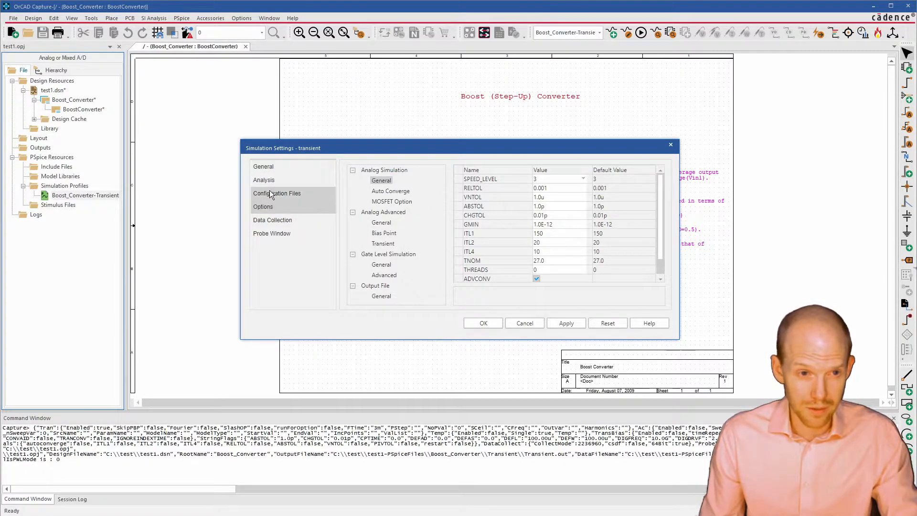
click(271, 193)
click(370, 190)
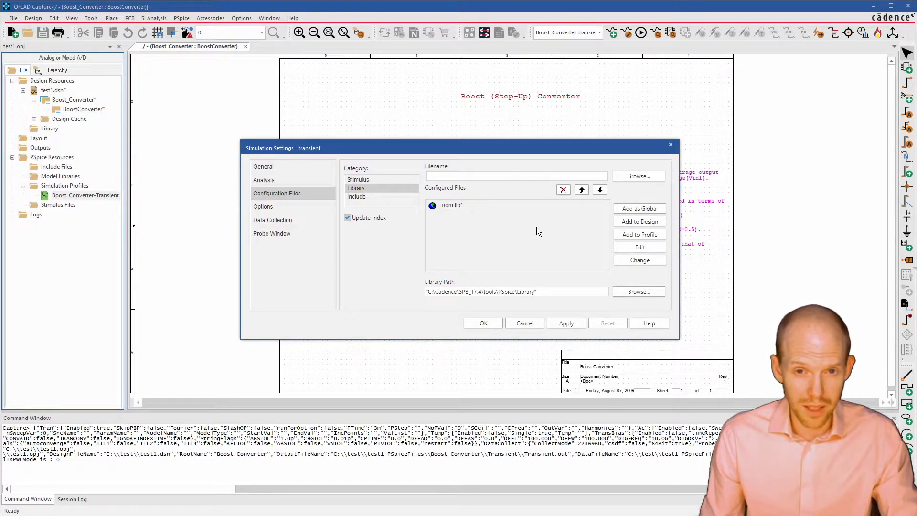
Examine the simulator options for general analog, auto converge, MOSFET, bias point and transient settings, including the available integration methods
click(264, 207)
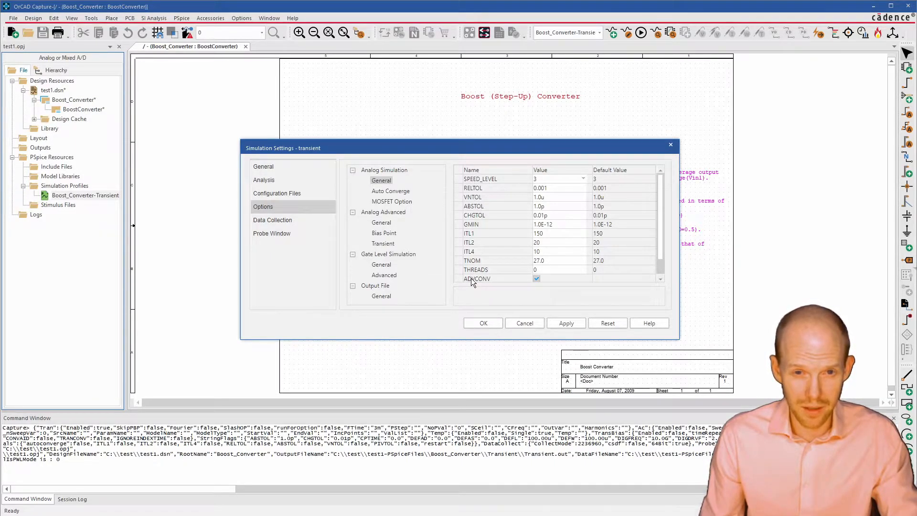
scroll(661, 224, down, 1)
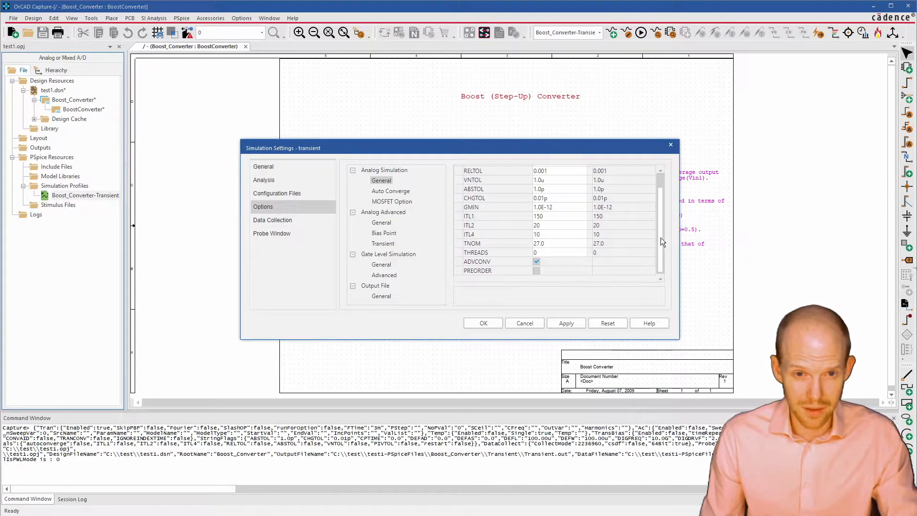
click(390, 191)
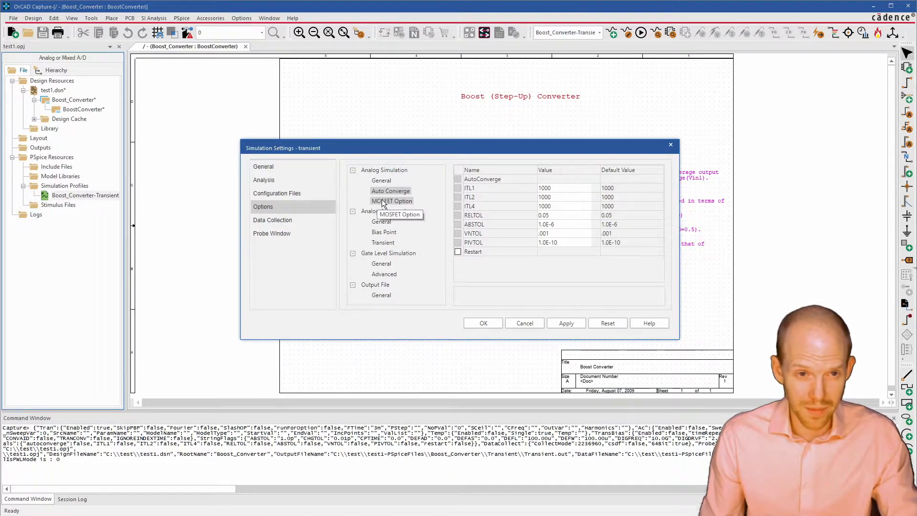
click(384, 201)
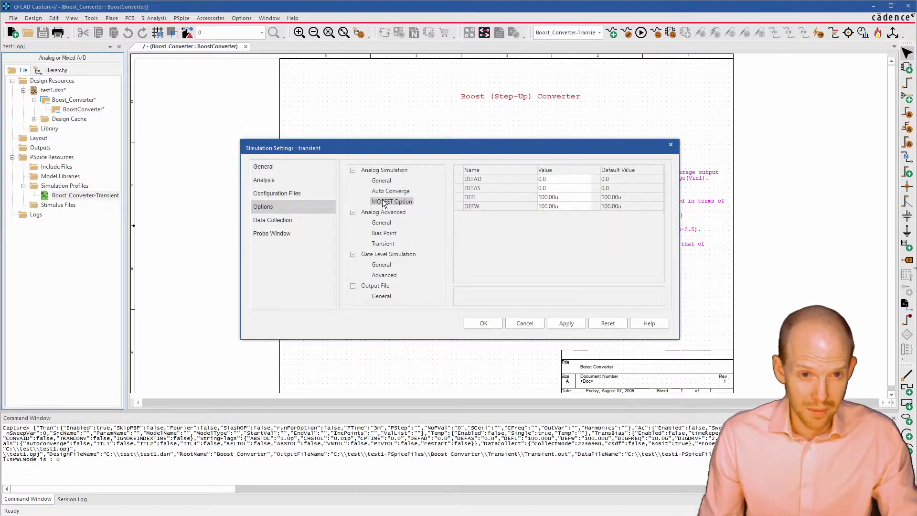
click(381, 223)
click(383, 234)
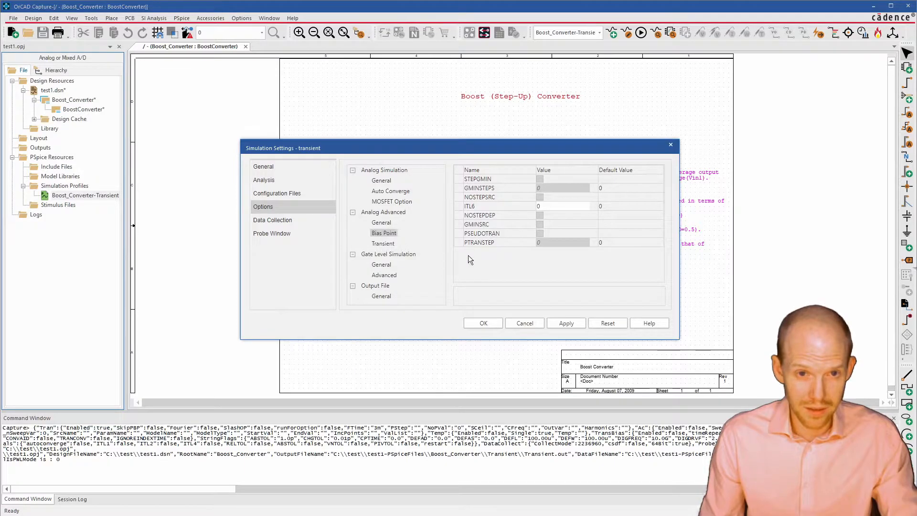
click(387, 244)
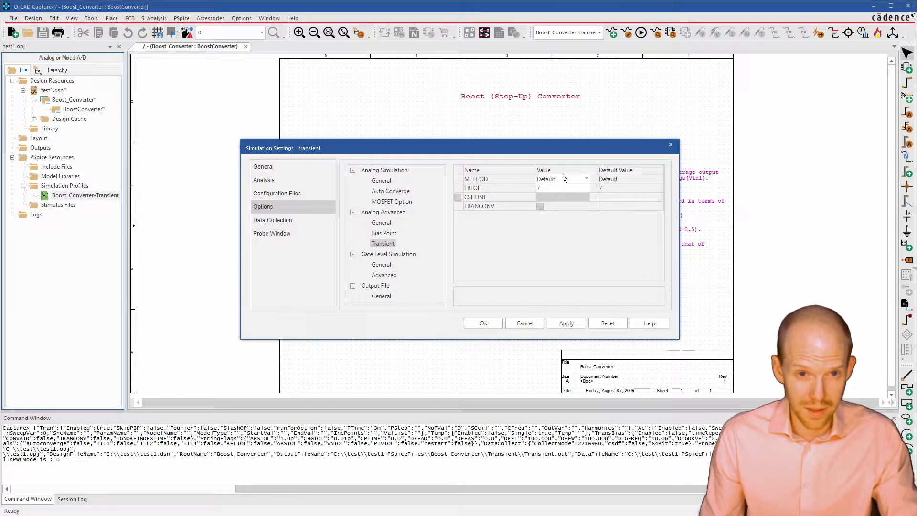
click(587, 179)
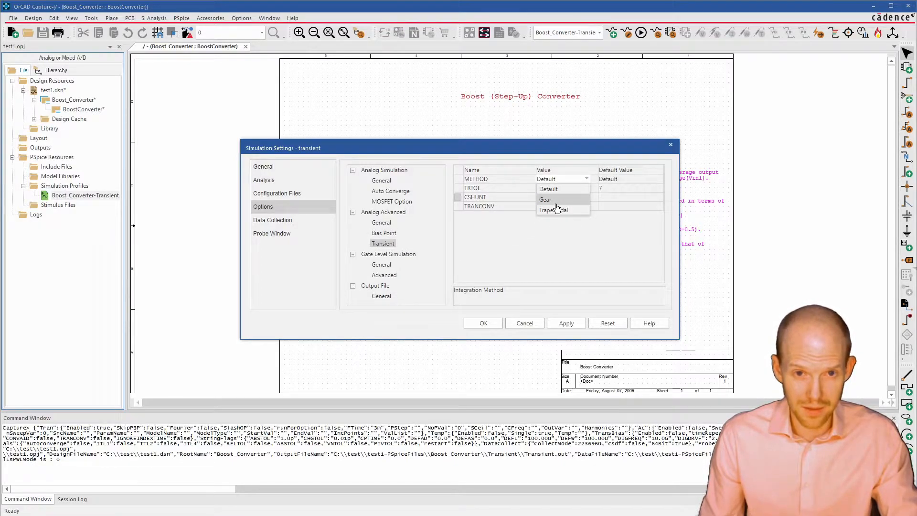
click(507, 248)
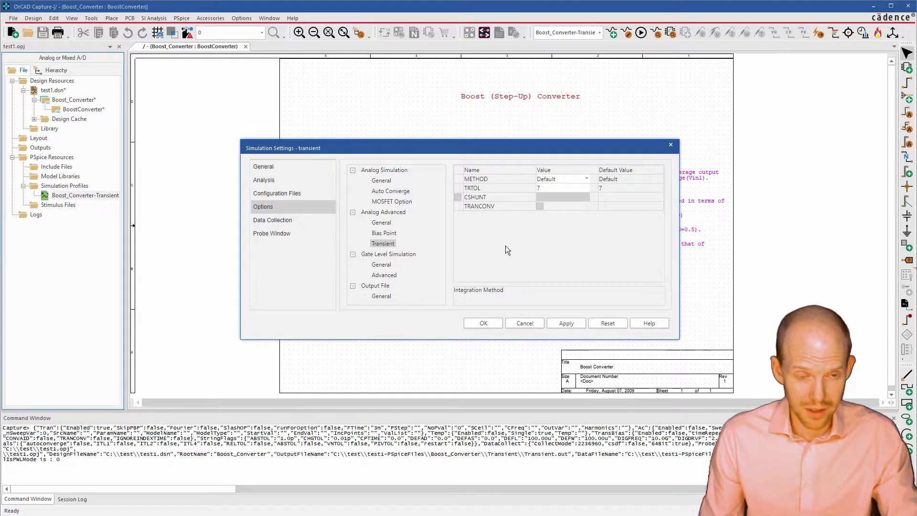
Re-examine the analog simulation general and auto converge options, plus the advanced general, bias point and transient options
click(388, 180)
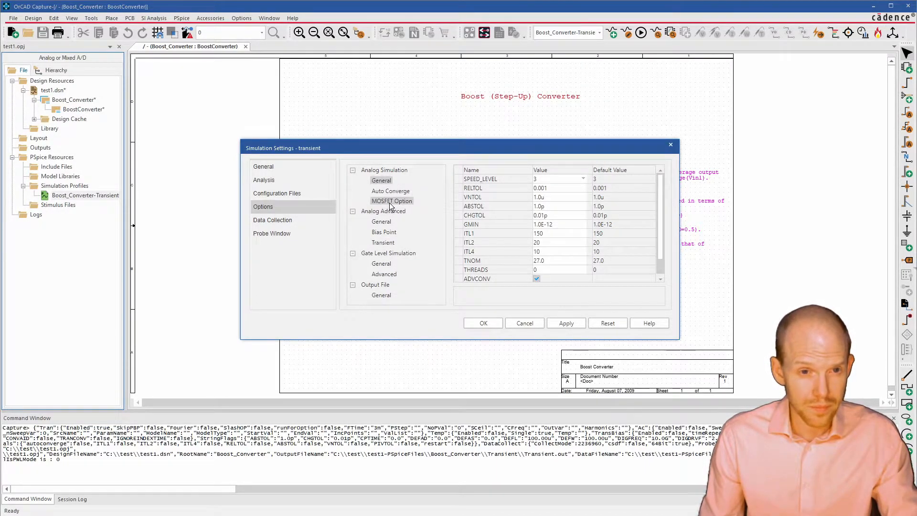
click(388, 191)
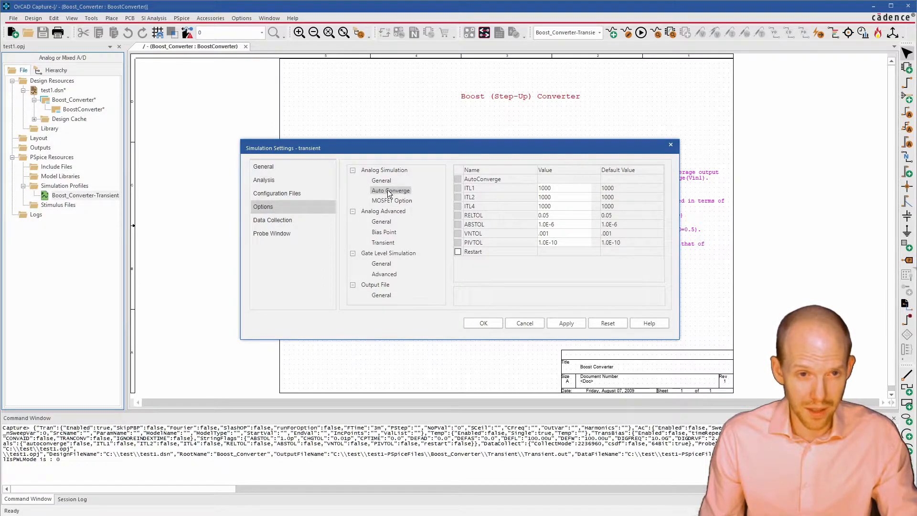
click(384, 223)
click(384, 232)
click(382, 222)
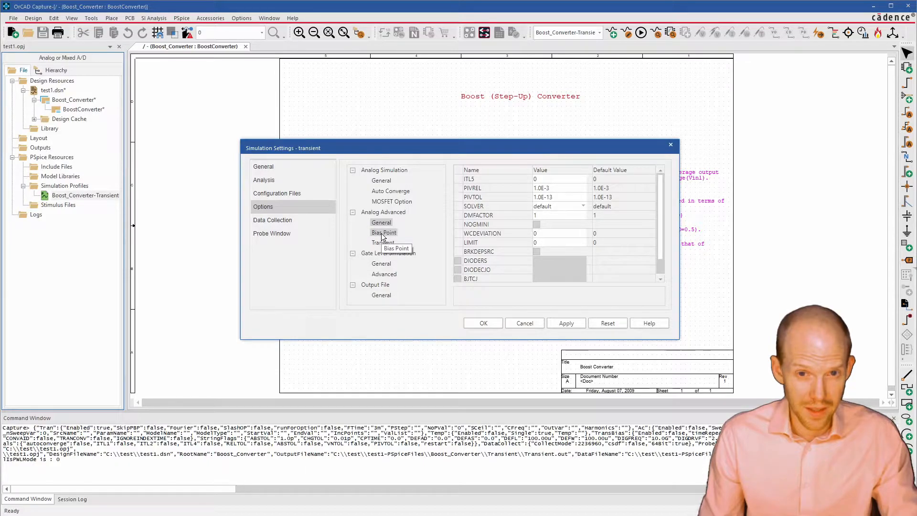
click(383, 233)
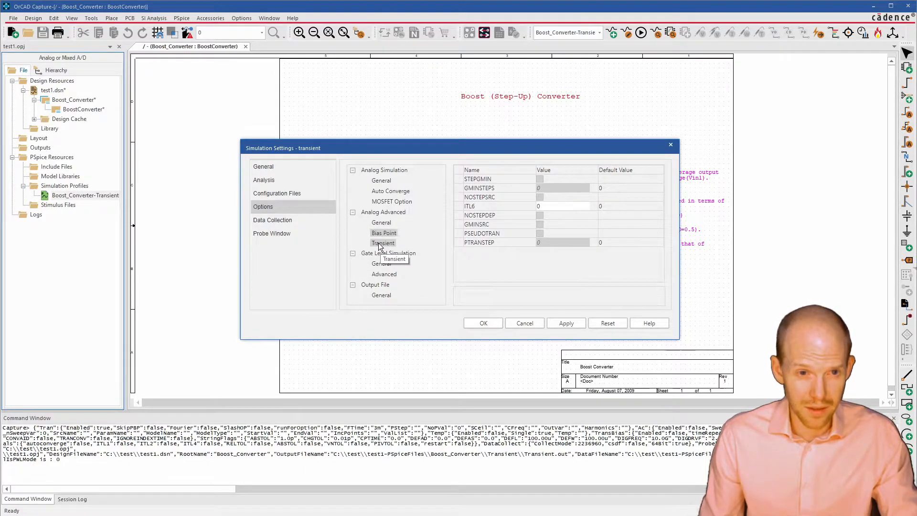
click(379, 243)
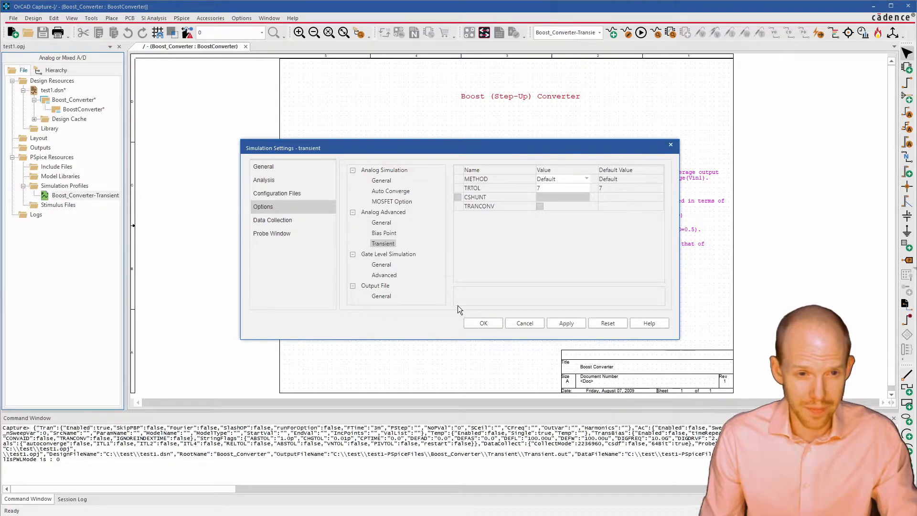
Examine the full list of general output file options, and leave the simulation settings without applying changes
click(380, 296)
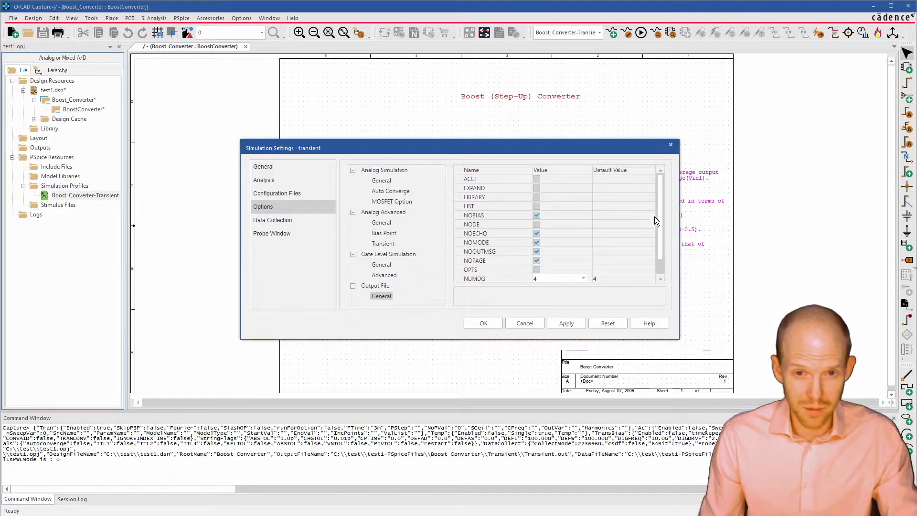
scroll(661, 226, down, 1)
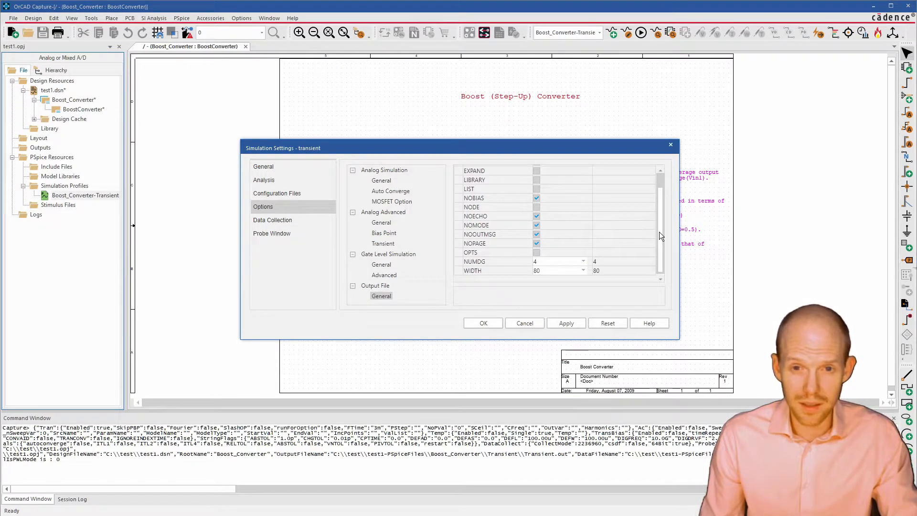
scroll(661, 231, up, 1)
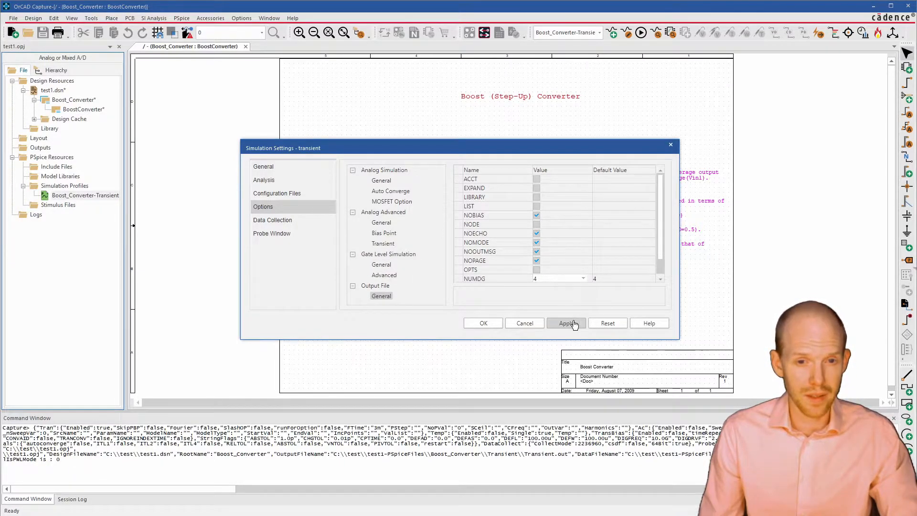
click(529, 323)
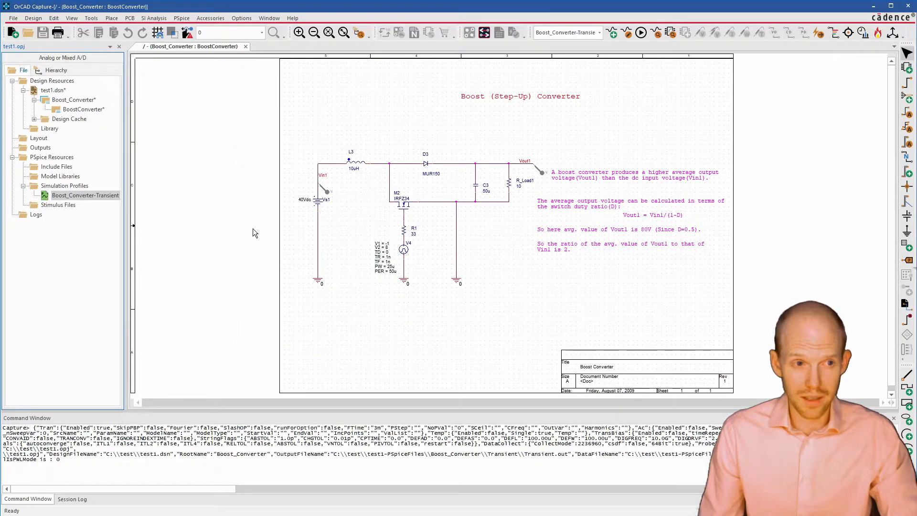
Run the PSpice transient simulation of the boost converter and maximize the resulting PSpice A/D waveform window
click(641, 34)
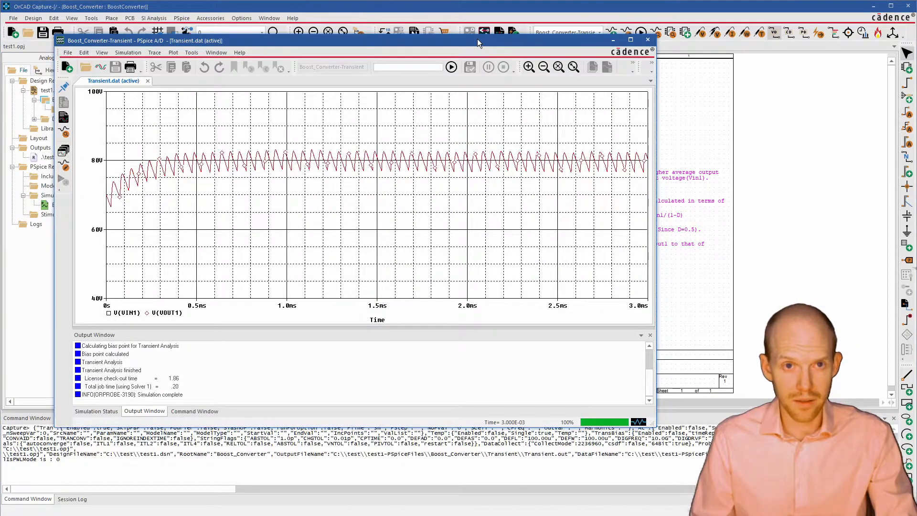
drag(480, 38, 499, 40)
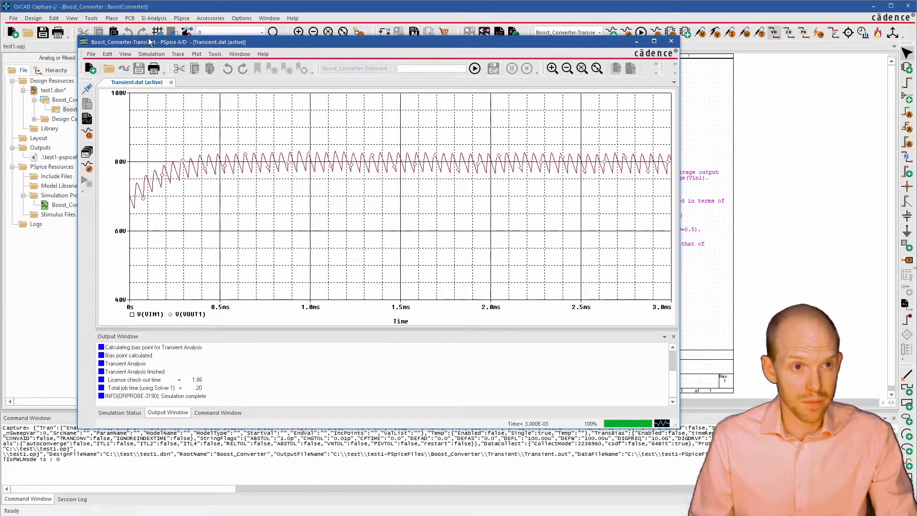
double_click(273, 43)
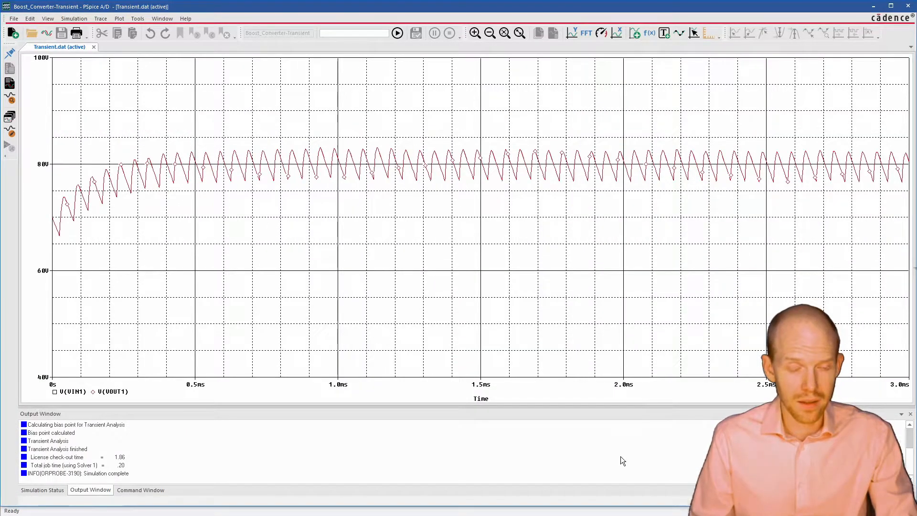
drag(504, 505, 506, 513)
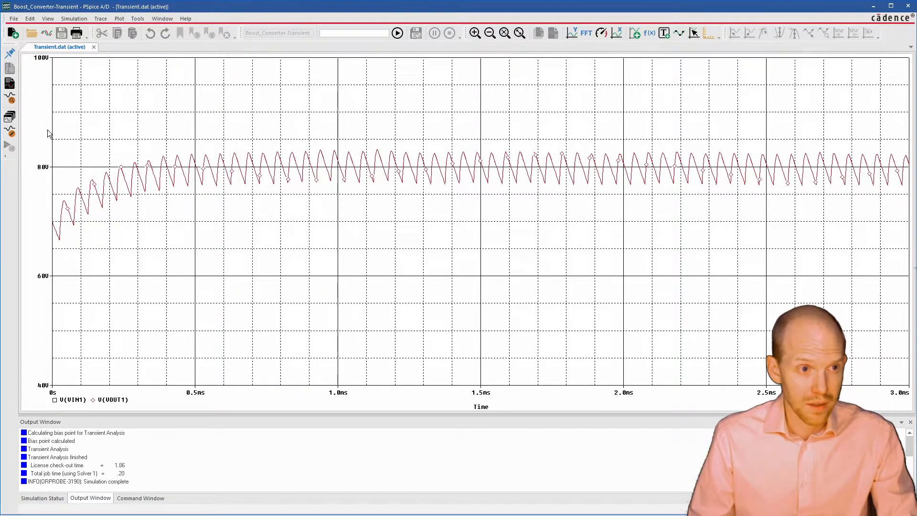
Measure the waveforms with two cursors, placing the first at about 0.84 ms and the second at about 1.25 ms, and turn the cursors off
click(694, 33)
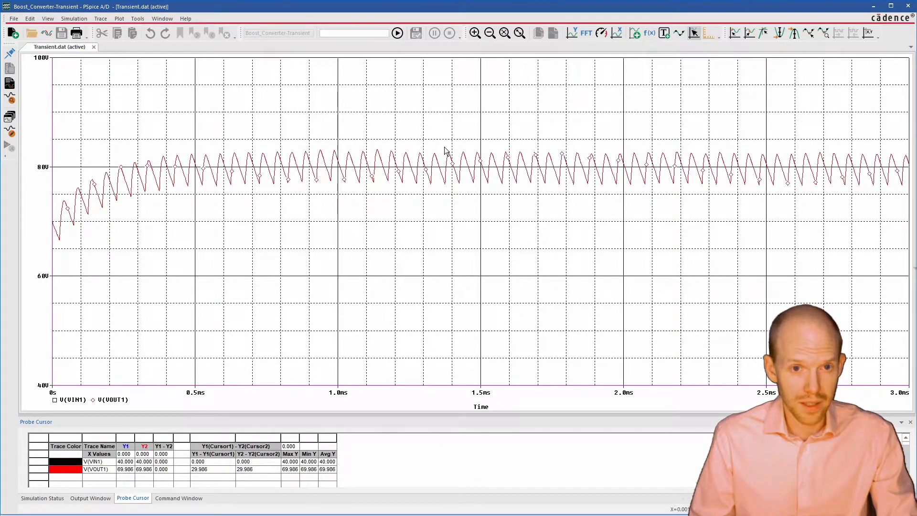
click(271, 150)
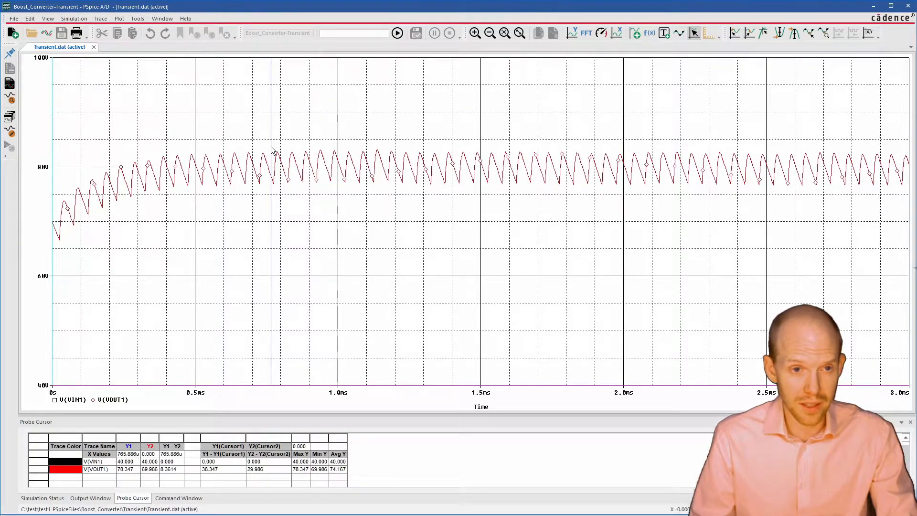
right_click(389, 146)
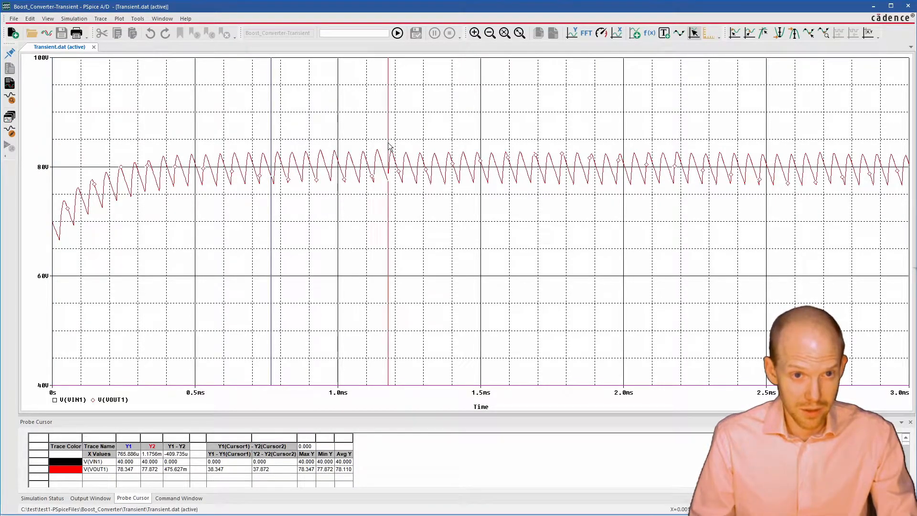
right_drag(389, 146, 410, 152)
drag(280, 153, 292, 152)
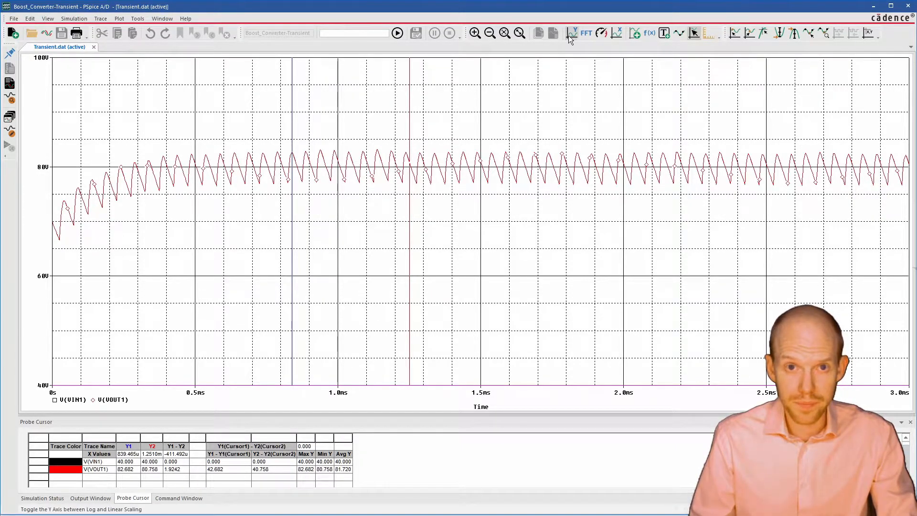
click(694, 33)
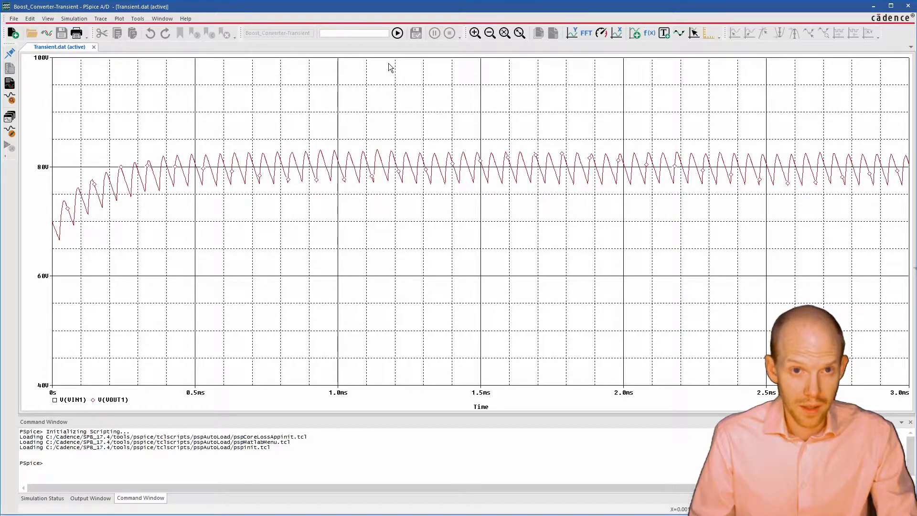
Inspect the output voltage ripple close up between about 1.29 ms and 1.78 ms, and return to the full plot
click(475, 34)
click(475, 34)
click(505, 33)
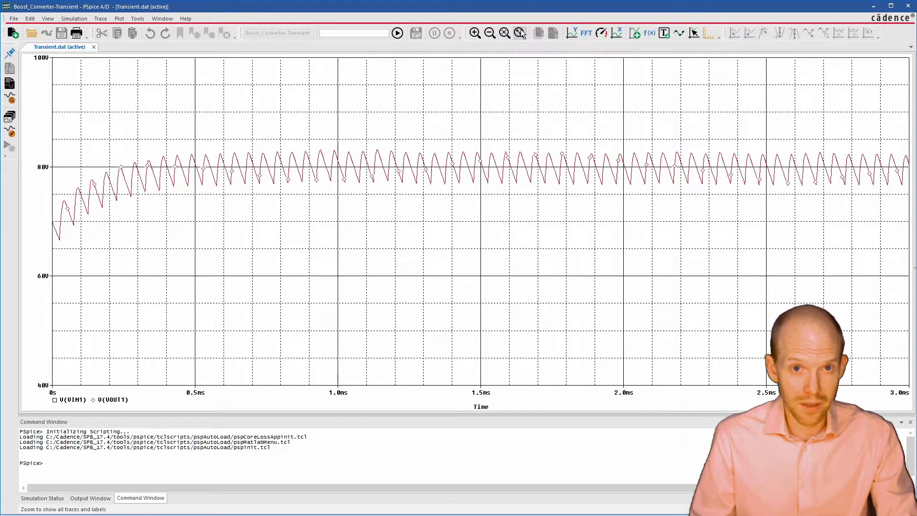
drag(425, 120, 563, 231)
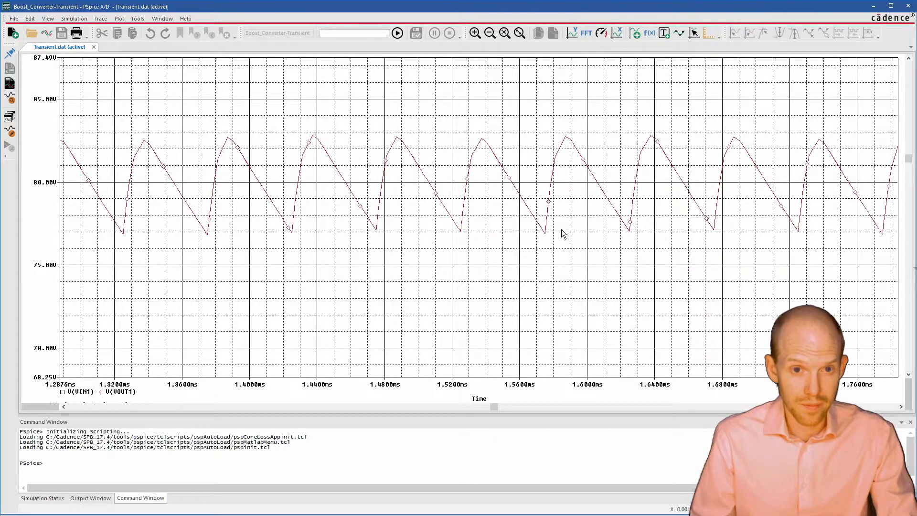
click(520, 33)
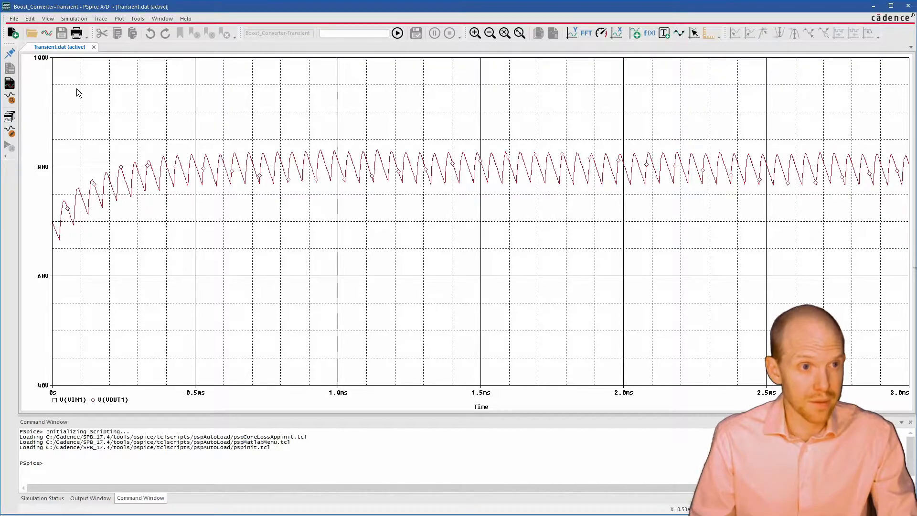
Save the current plot display under the name "view"
click(165, 19)
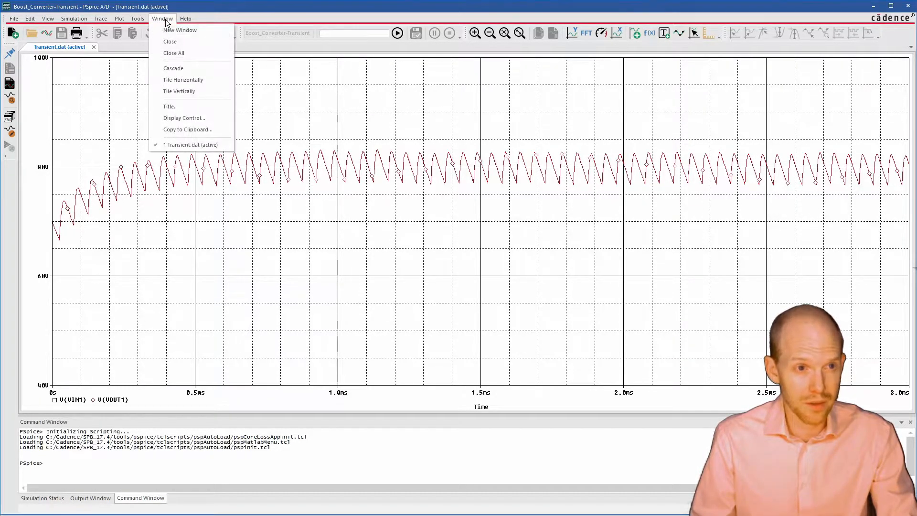
click(190, 118)
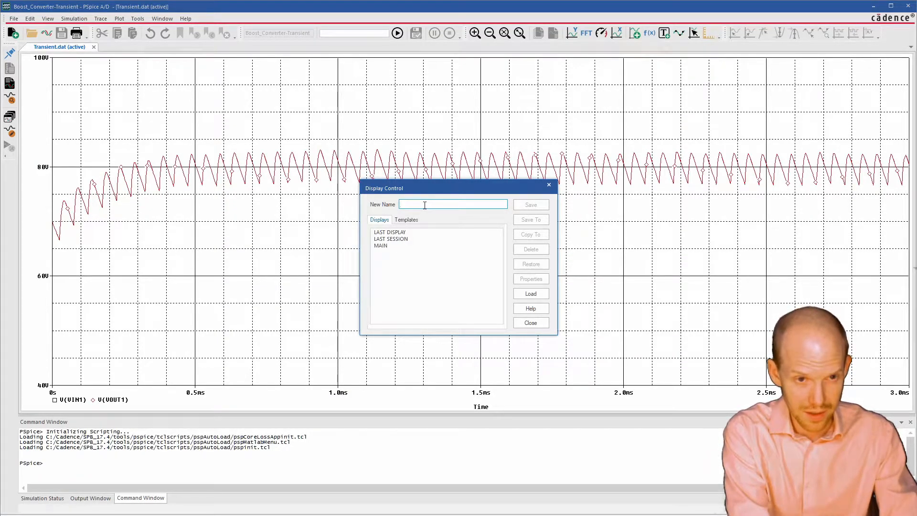
text(view)
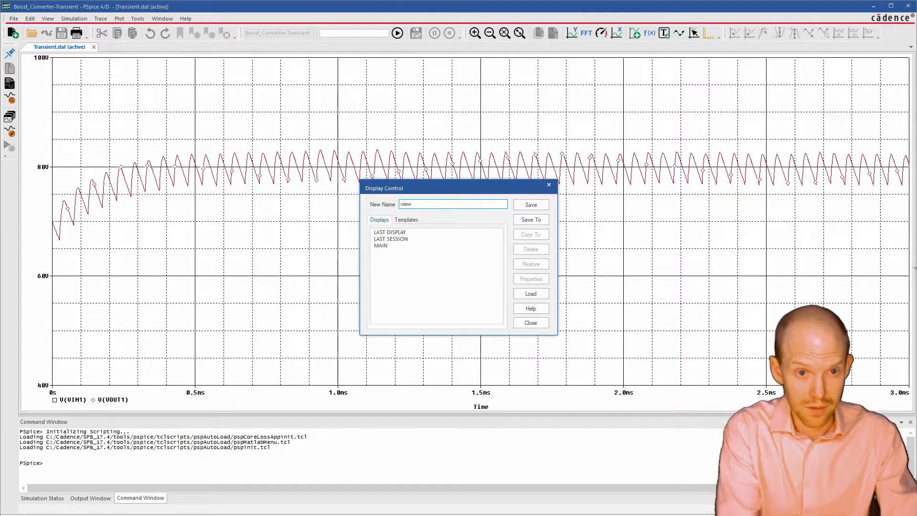
click(534, 205)
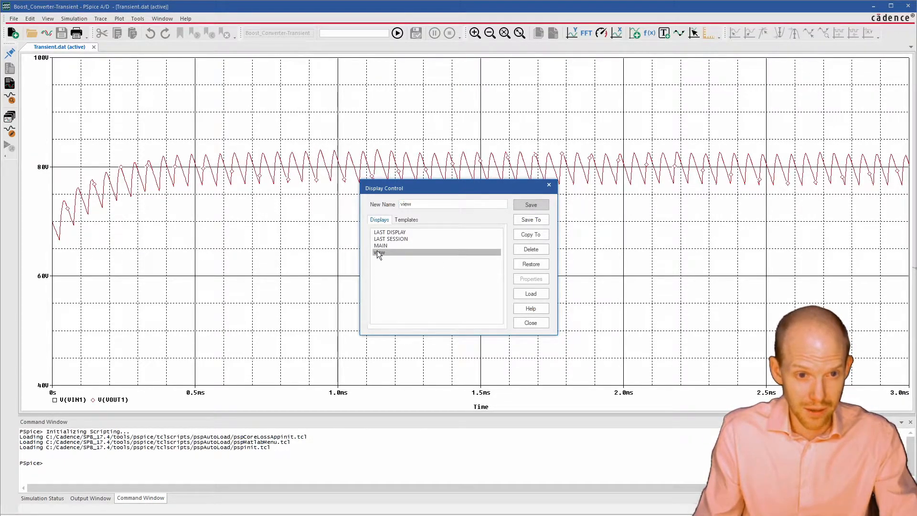
click(531, 323)
Delete the V(VOUT1) and V(VIN1) traces from the plot
click(115, 401)
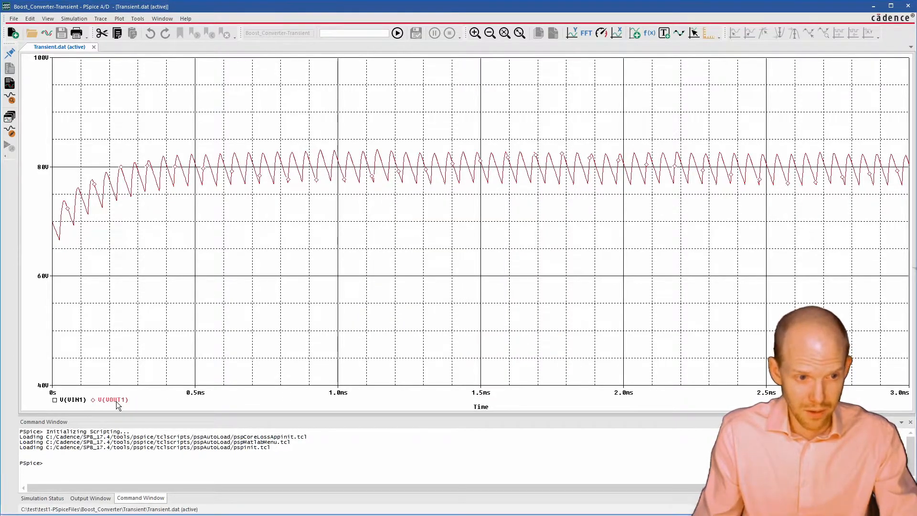
key(Delete)
click(72, 400)
key(Delete)
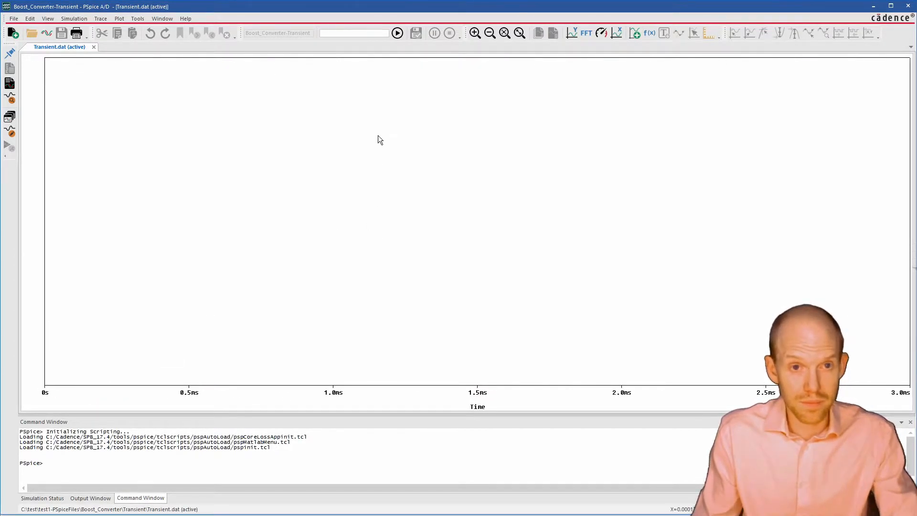
Restore the saved display "view" to the empty plot
click(160, 18)
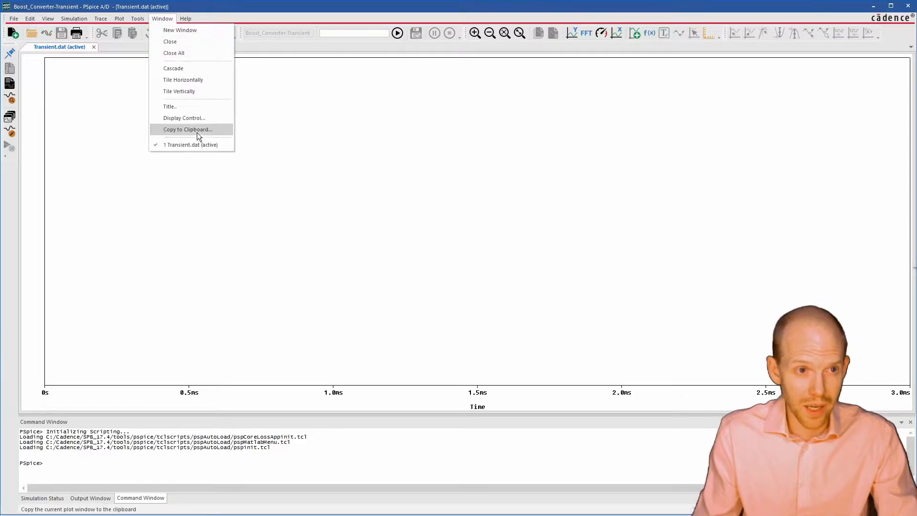
click(192, 118)
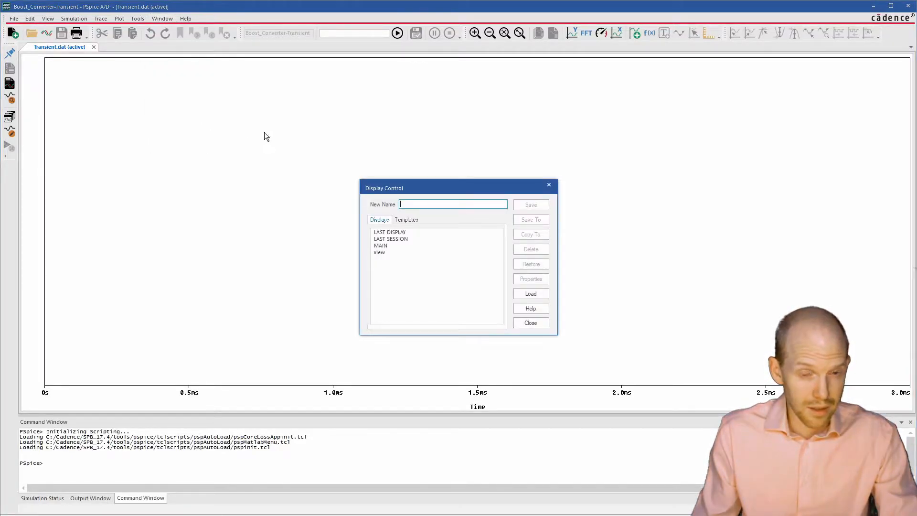
double_click(380, 255)
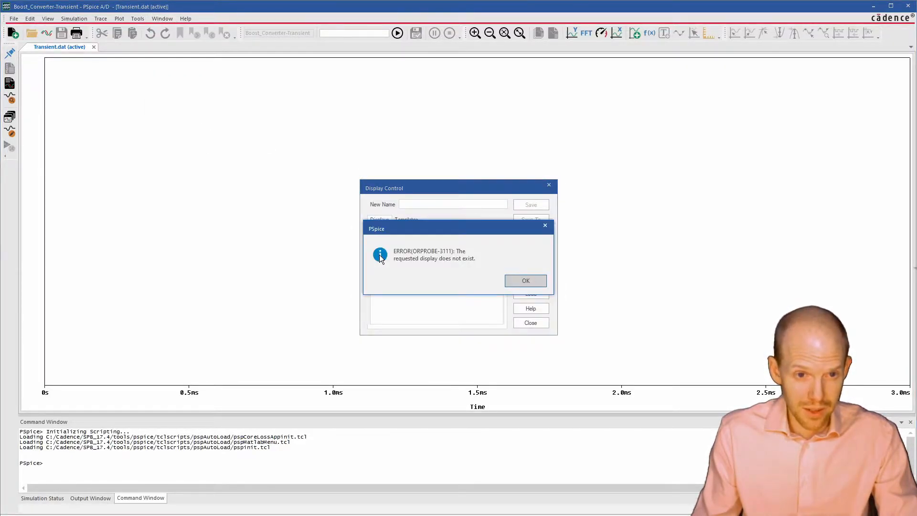
click(535, 283)
double_click(383, 252)
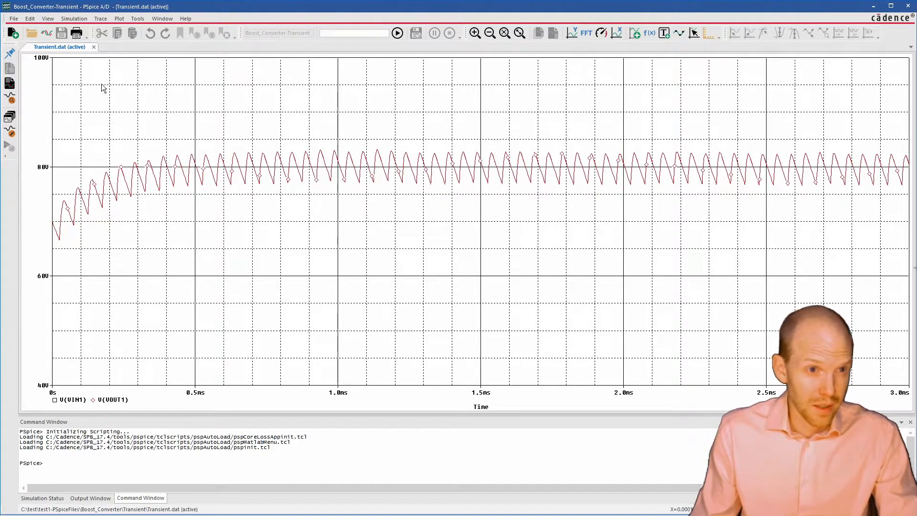
Examine the simulation output variables and analog functions available for adding traces, without adding any
click(101, 19)
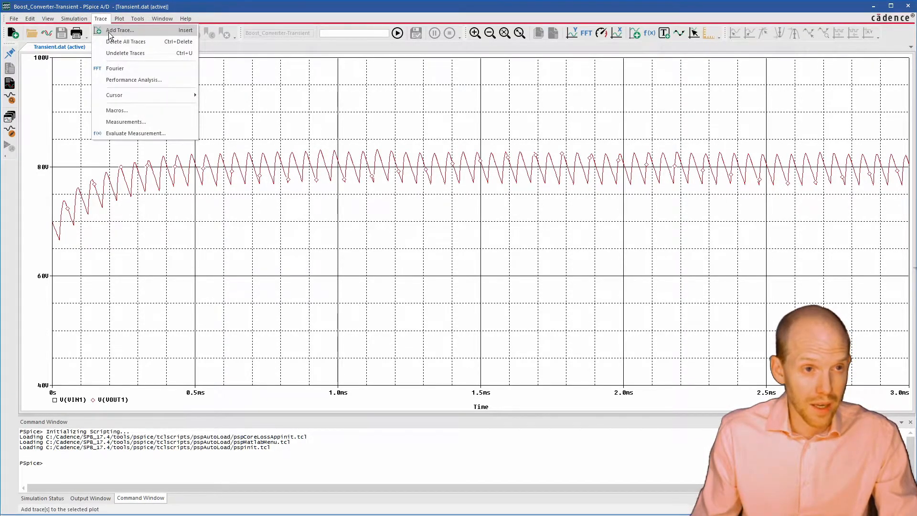
click(108, 33)
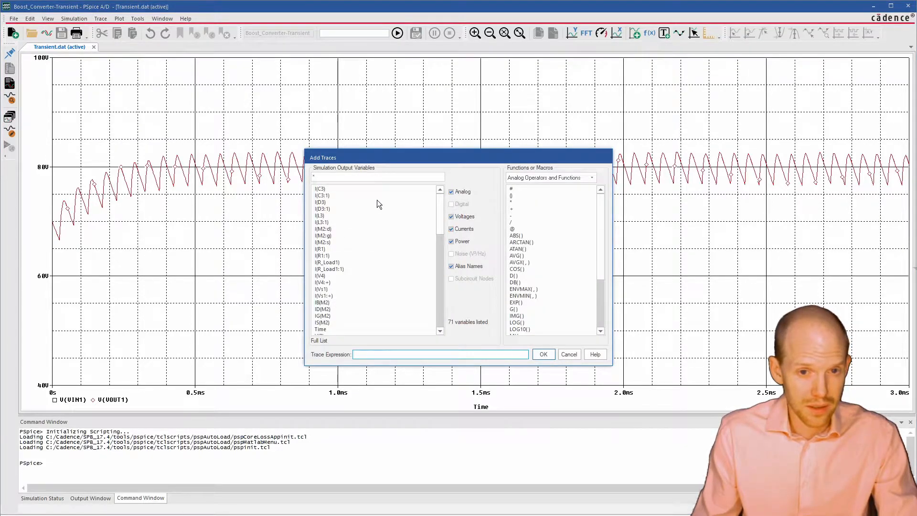
click(569, 355)
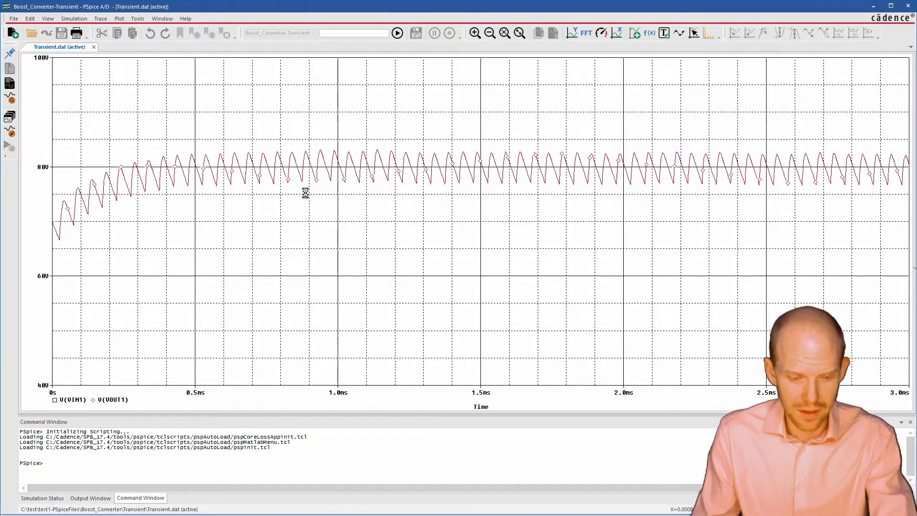
key(Insert)
click(568, 355)
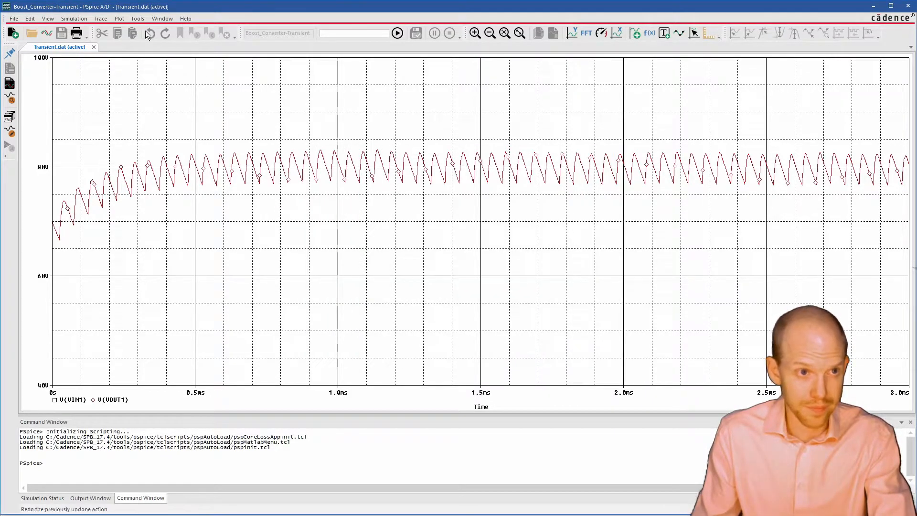
Add a second Y axis to the plot and delete it again
click(100, 18)
click(100, 18)
click(120, 19)
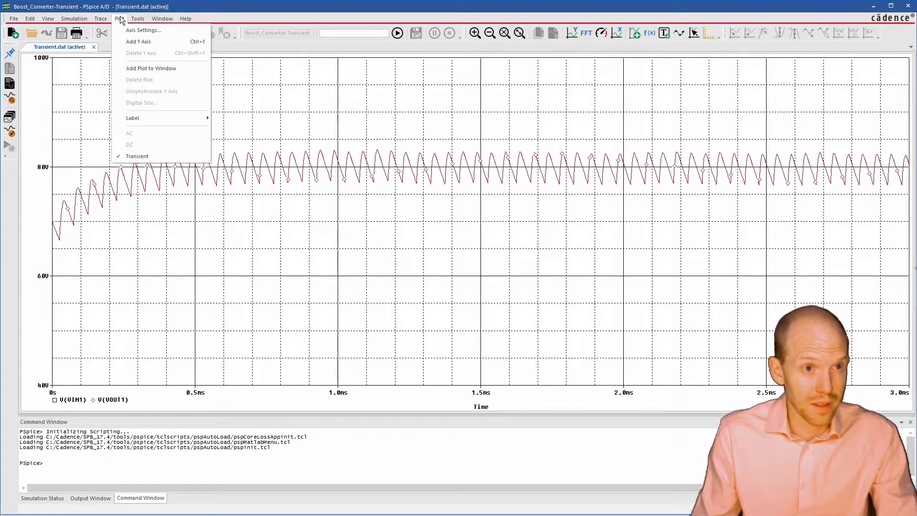
click(127, 42)
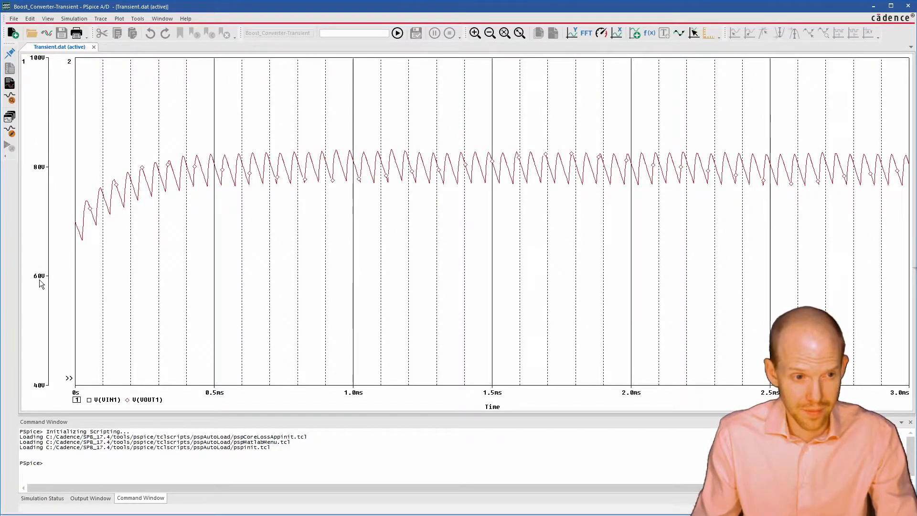
click(120, 19)
mouse_move(107, 17)
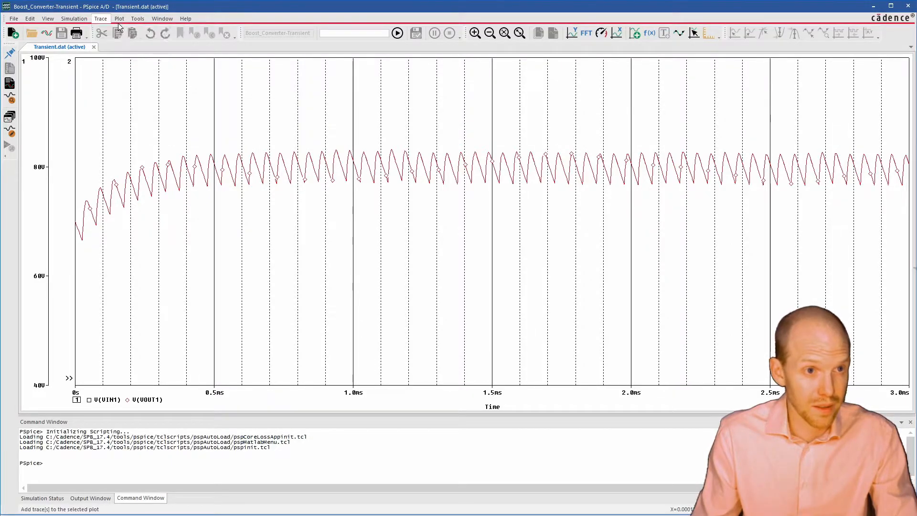
click(125, 53)
Add an empty second plot to the waveform window and delete it again
click(116, 18)
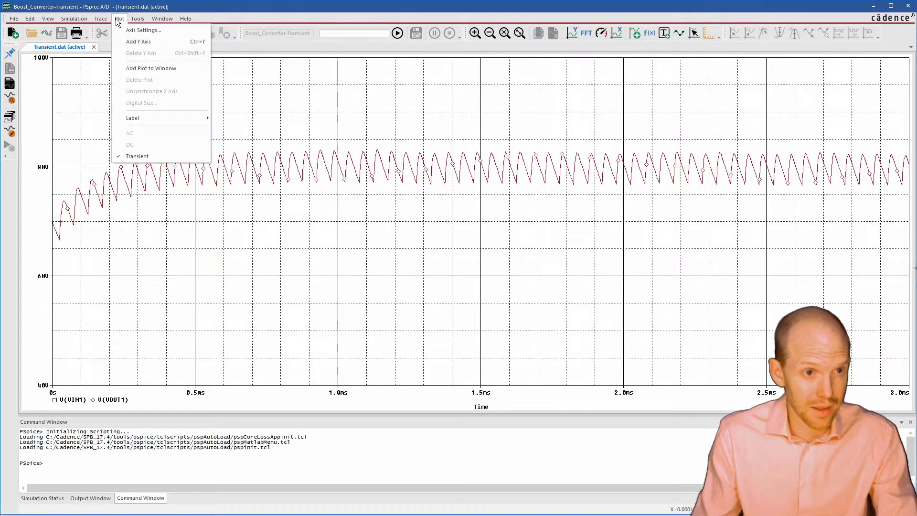
click(145, 68)
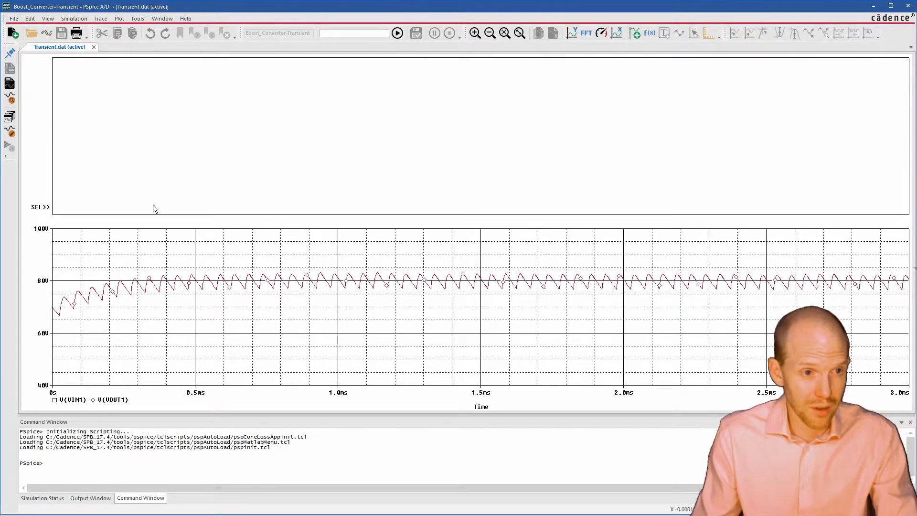
click(122, 17)
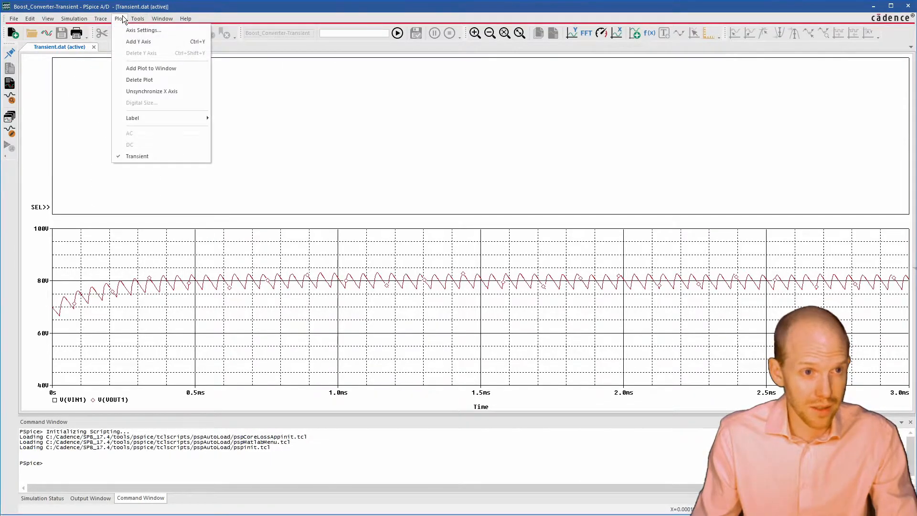
click(136, 76)
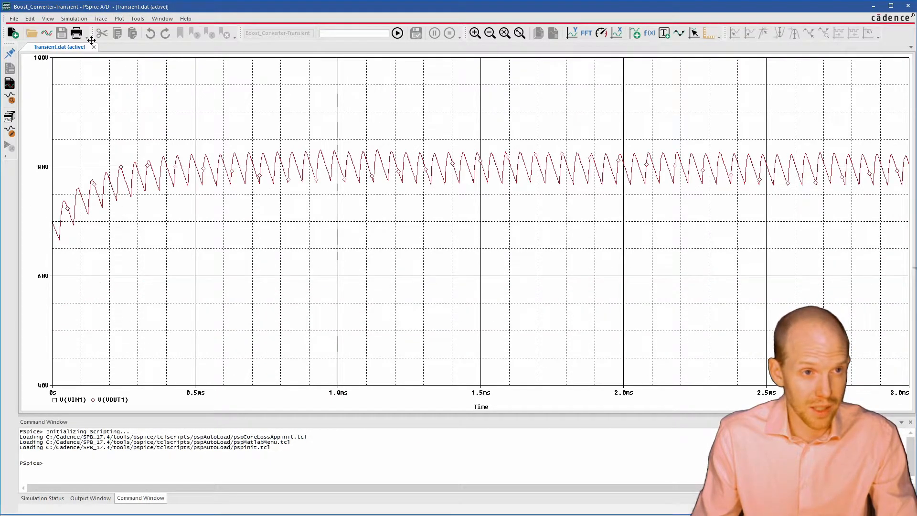
Display the measurement results table below the waveform plot and enlarge its area
click(46, 17)
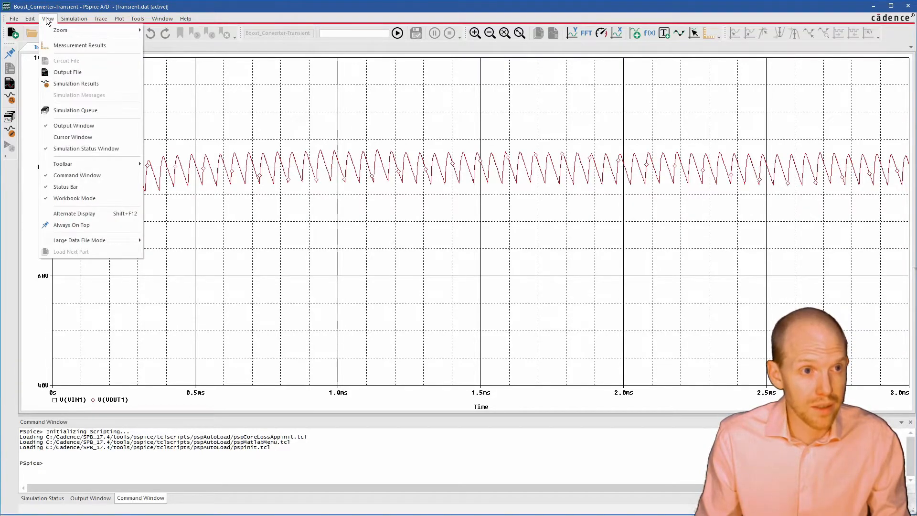
click(58, 46)
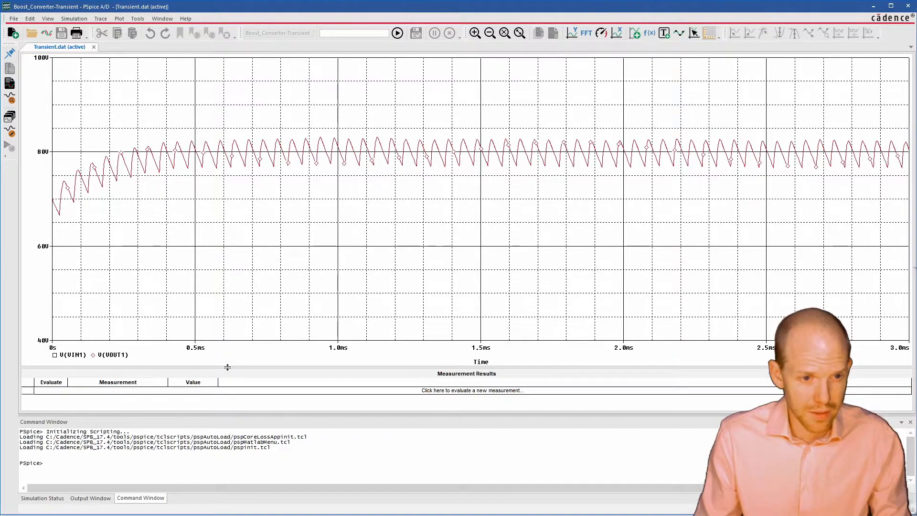
drag(227, 366, 228, 343)
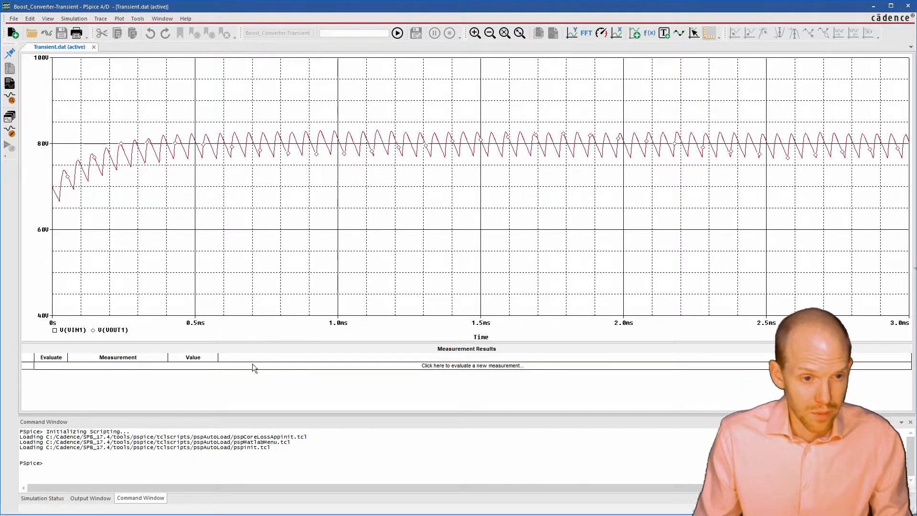
Evaluate a new measurement with the expression YatLastX(V(VOUT1))
click(99, 367)
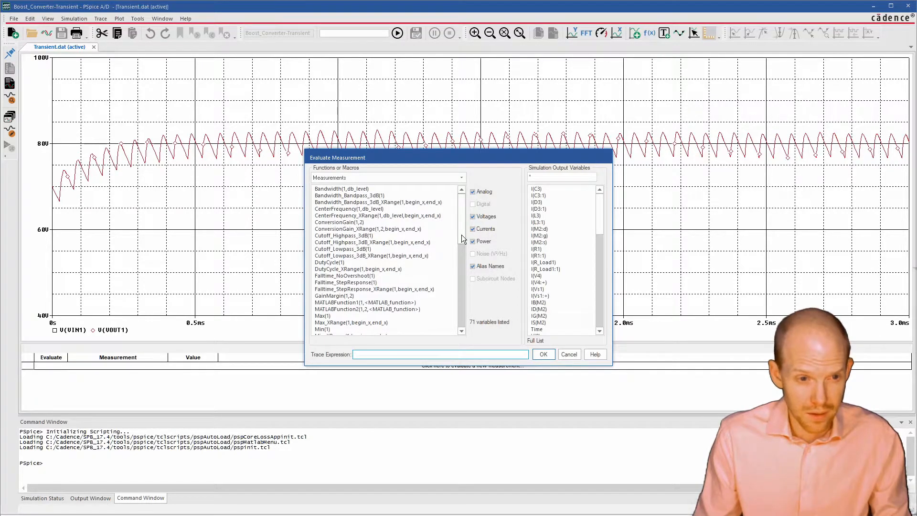
drag(462, 234, 457, 334)
click(377, 353)
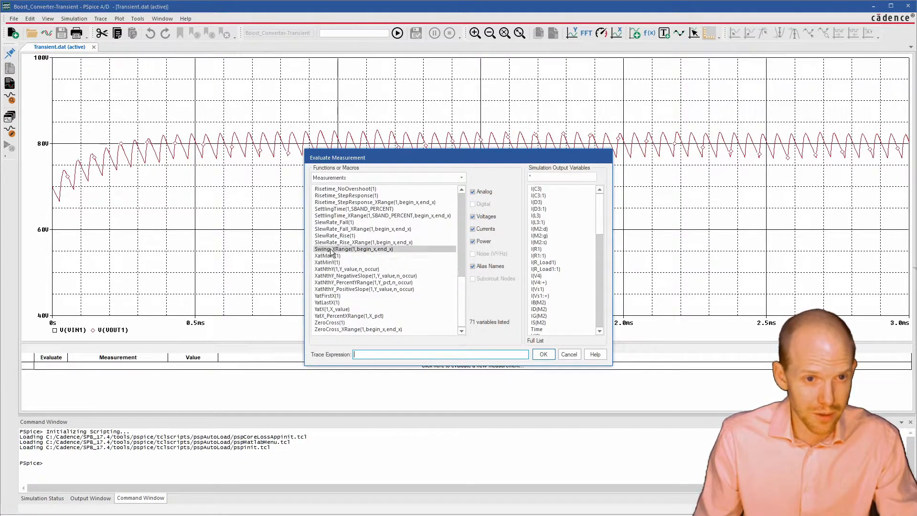
click(333, 303)
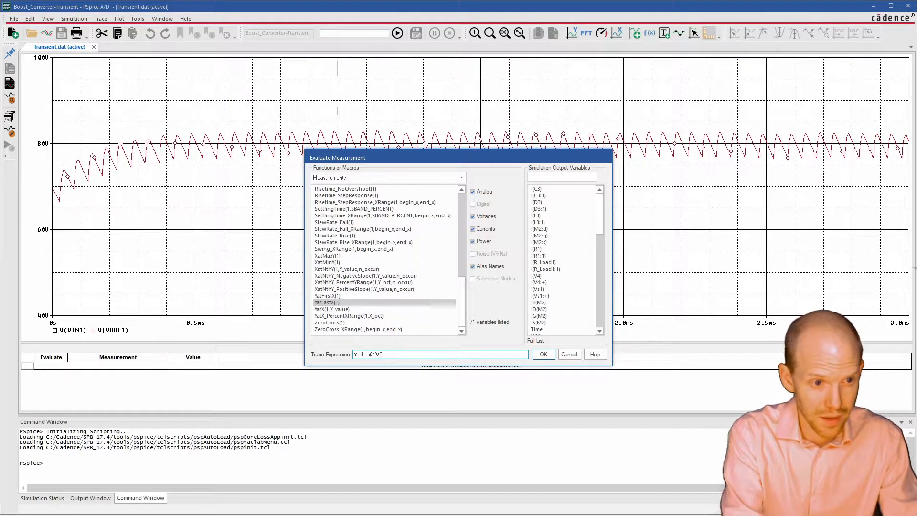
text(V(VOUT1)
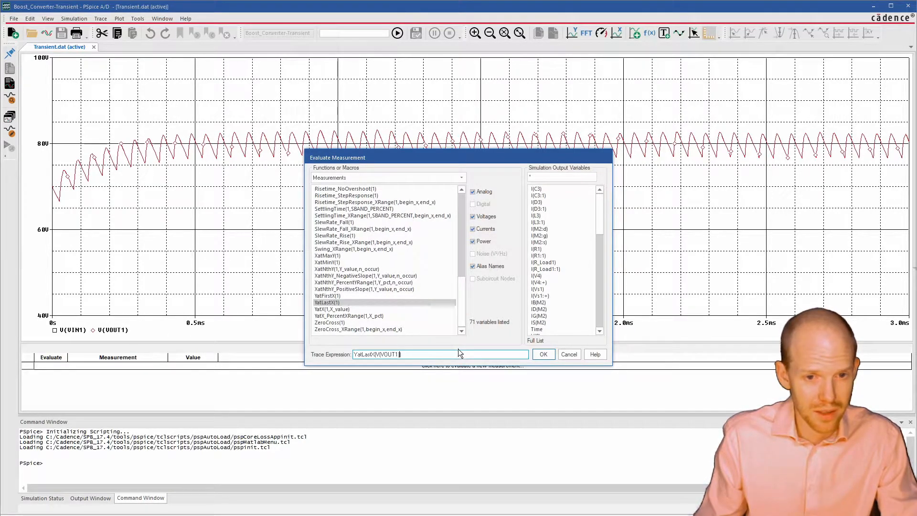
click(543, 355)
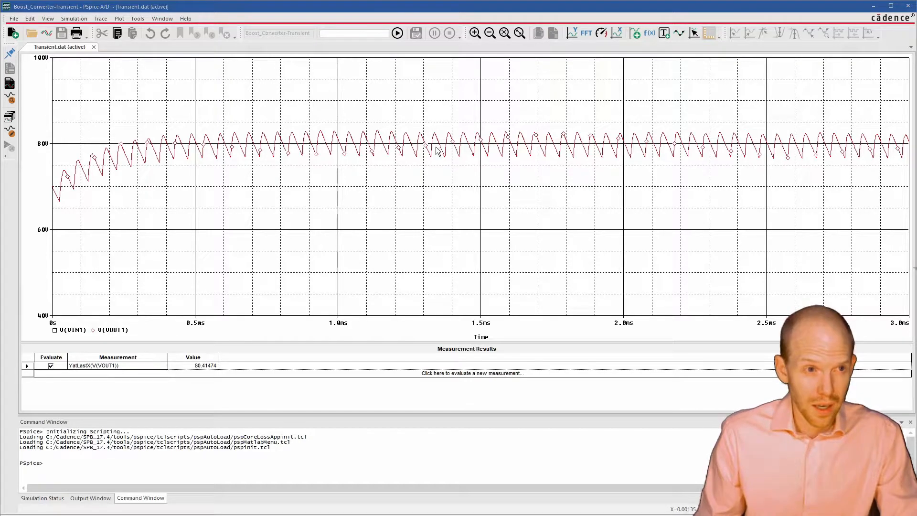
click(15, 20)
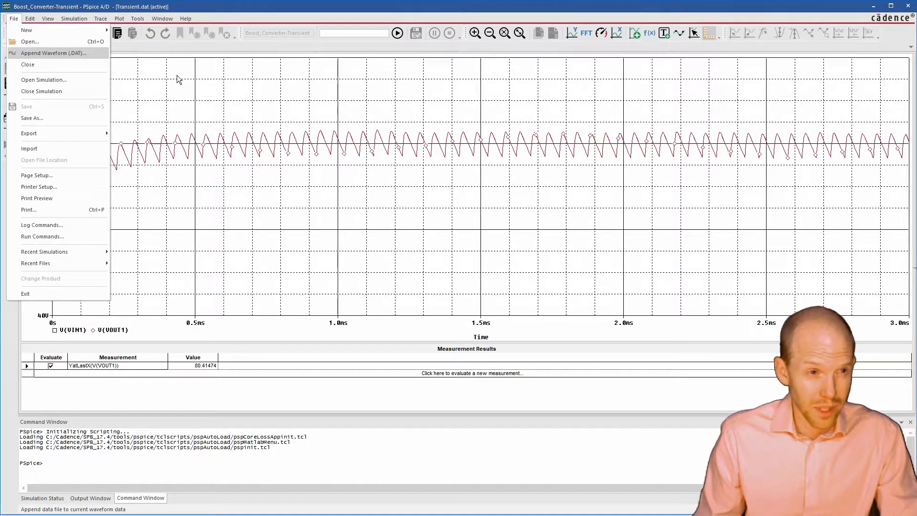
click(163, 82)
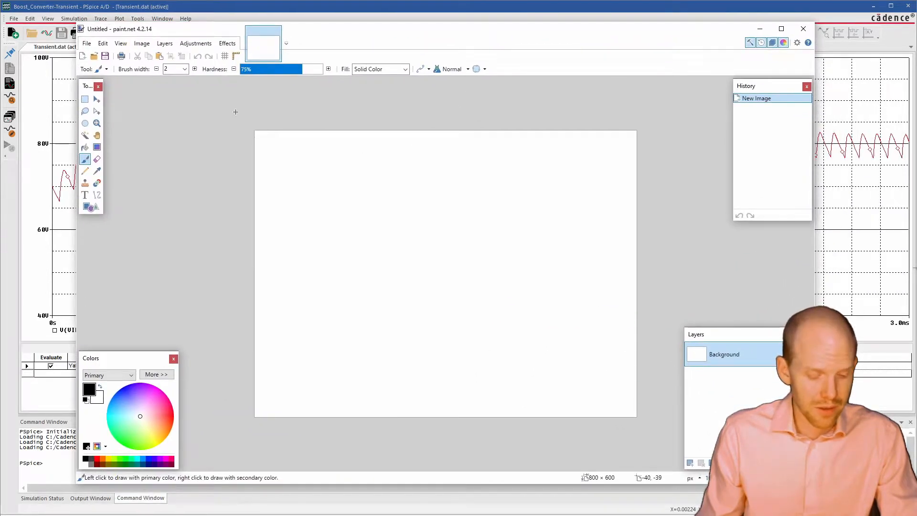
Paste the captured waveform window into a new paint.net image with the canvas expanded to fit, deselect it, and return to PSpice
key(ctrl+v)
click(382, 293)
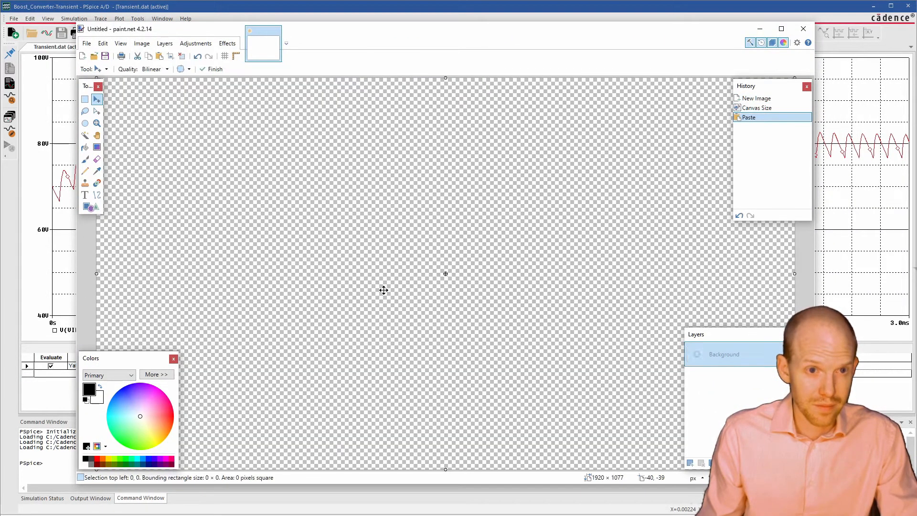
key(ctrl+d)
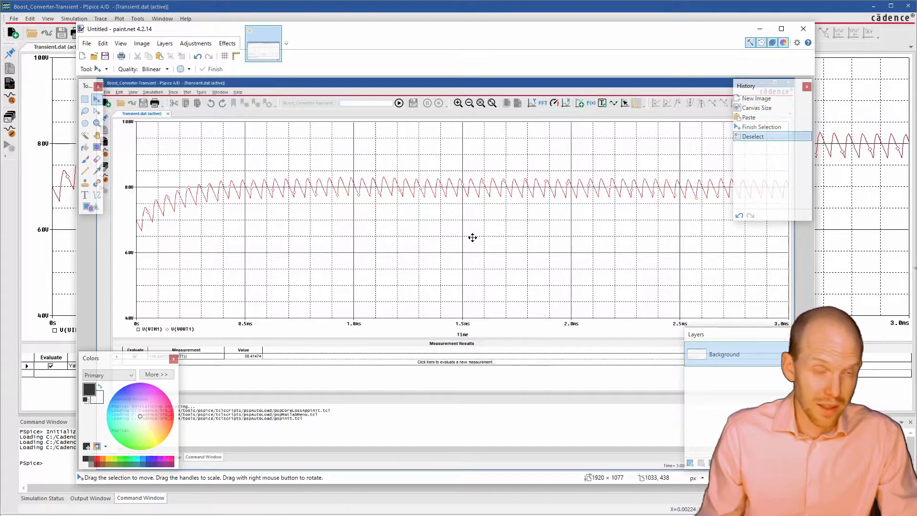
drag(364, 26, 480, 44)
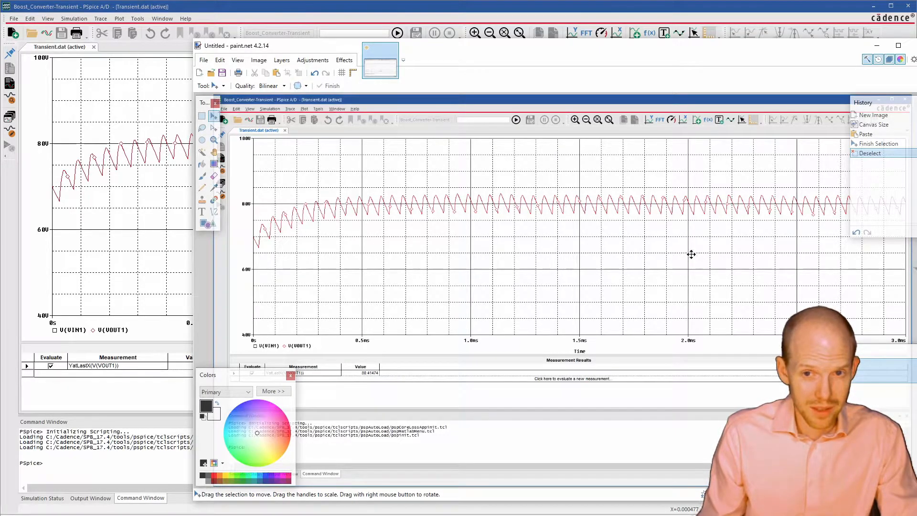
click(876, 46)
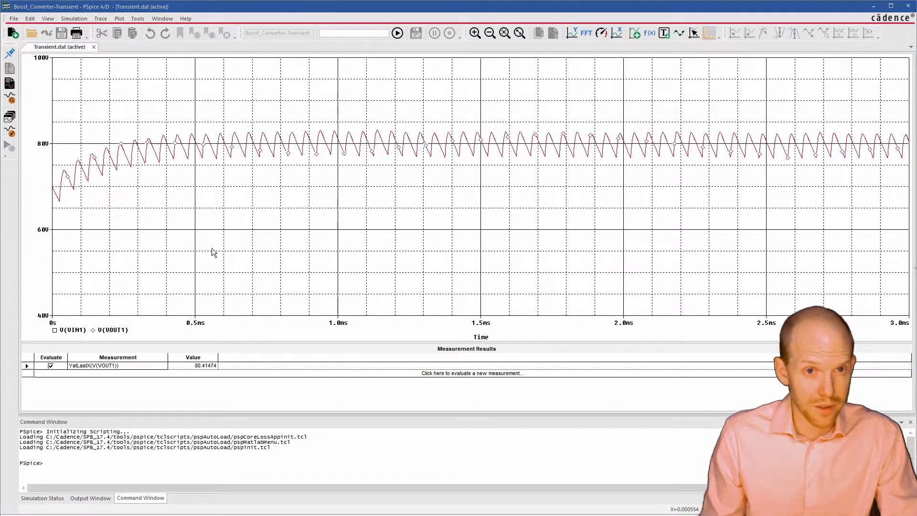
Review the transient analysis simulation settings from the waveform viewer and close them without changes
click(10, 131)
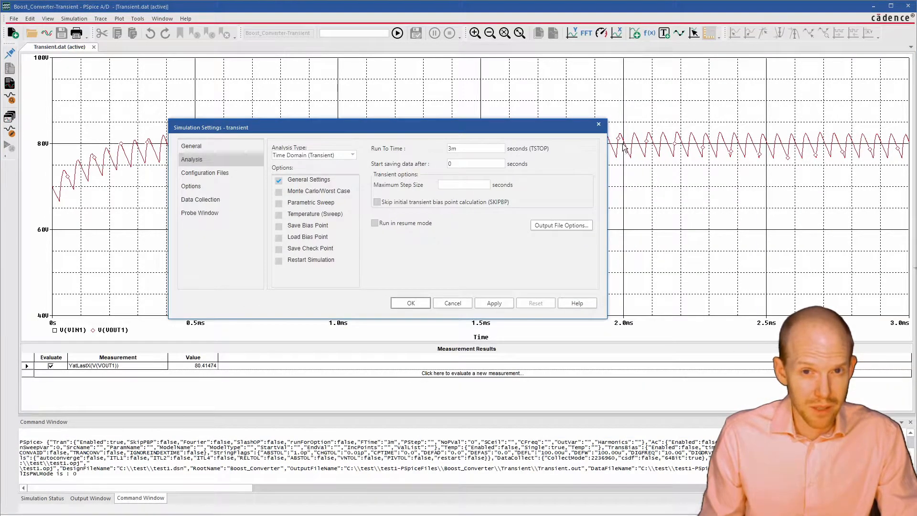
click(604, 125)
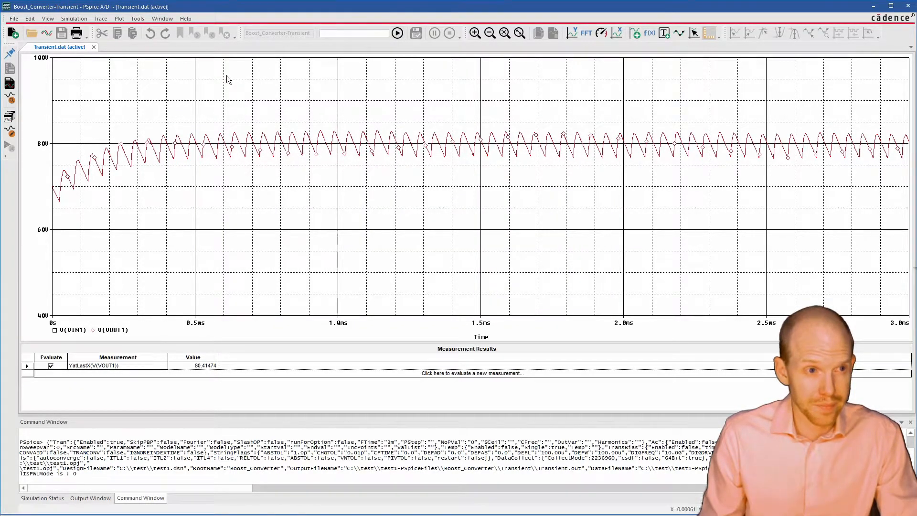
Shrink the maximized waveform window and move it aside to uncover the boost converter schematic in OrCAD Capture
drag(694, 10, 620, 108)
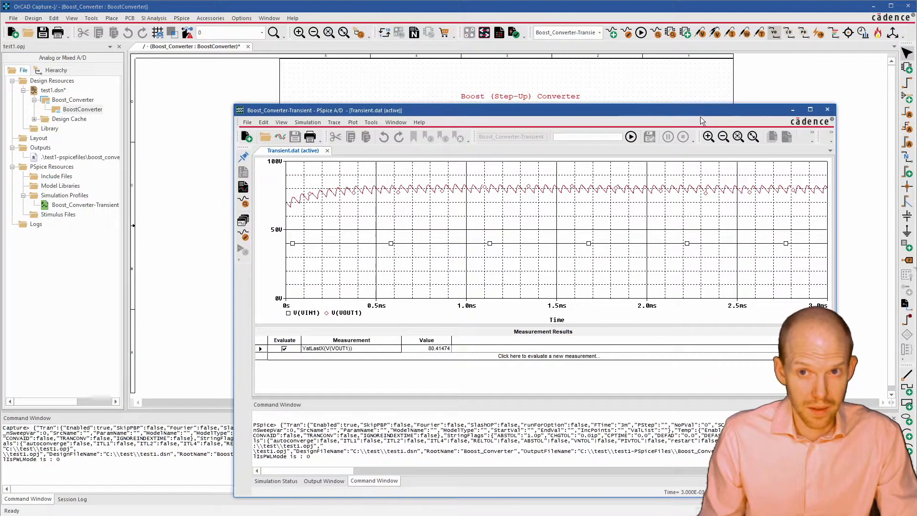
drag(500, 114, 622, 139)
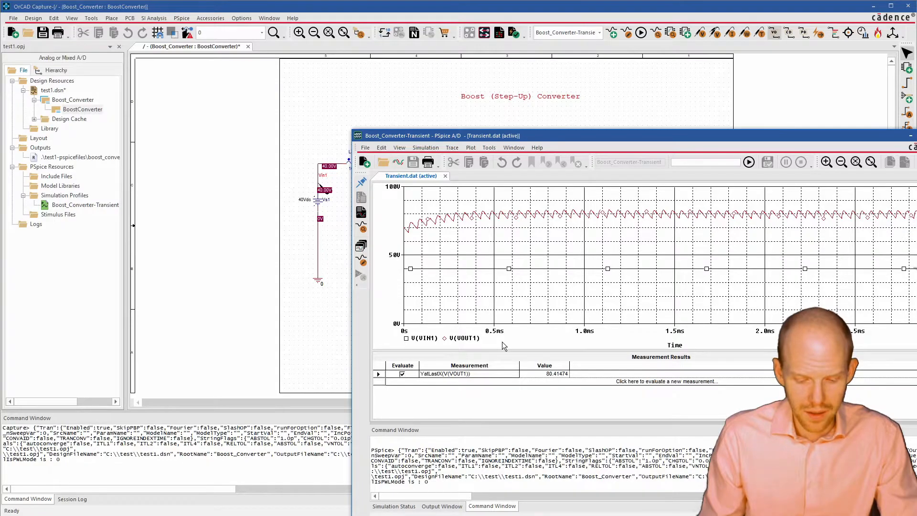
key(Insert)
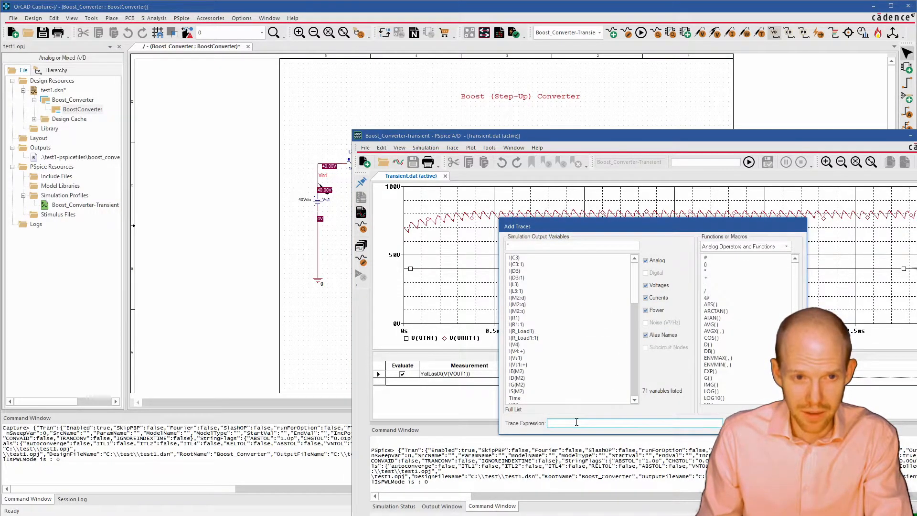
text(V()
key(BackSpace)
key(BackSpace)
text(I()
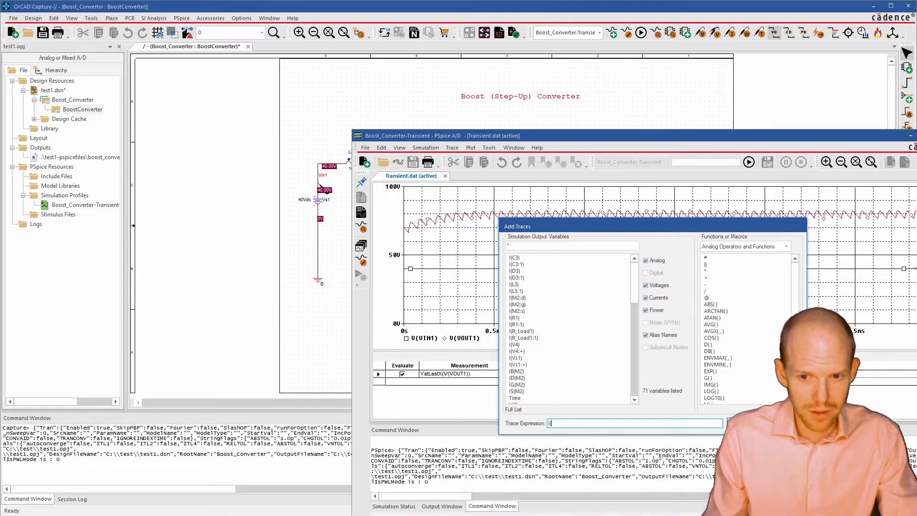
key(Escape)
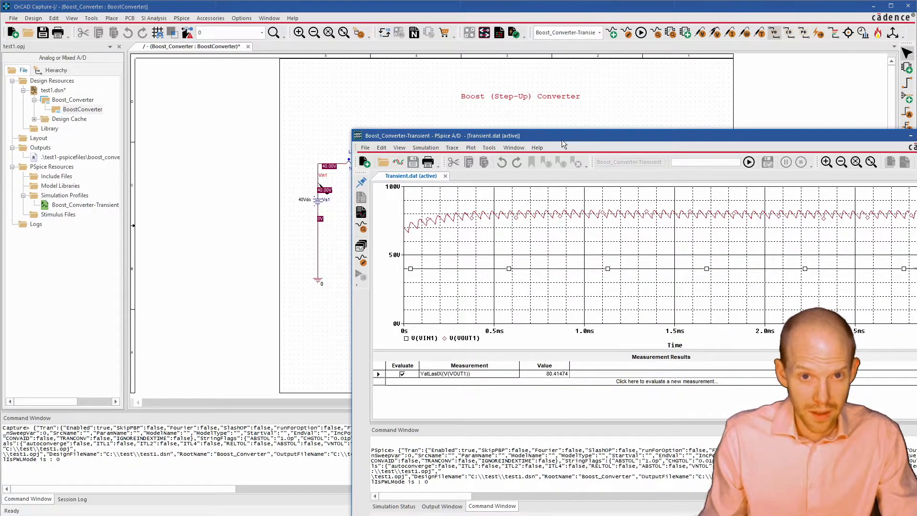
Place a voltage marker on the schematic node between inductor L3 and diode D3, and bring the waveform window back into view
drag(561, 132, 641, 128)
drag(795, 130, 916, 137)
click(672, 119)
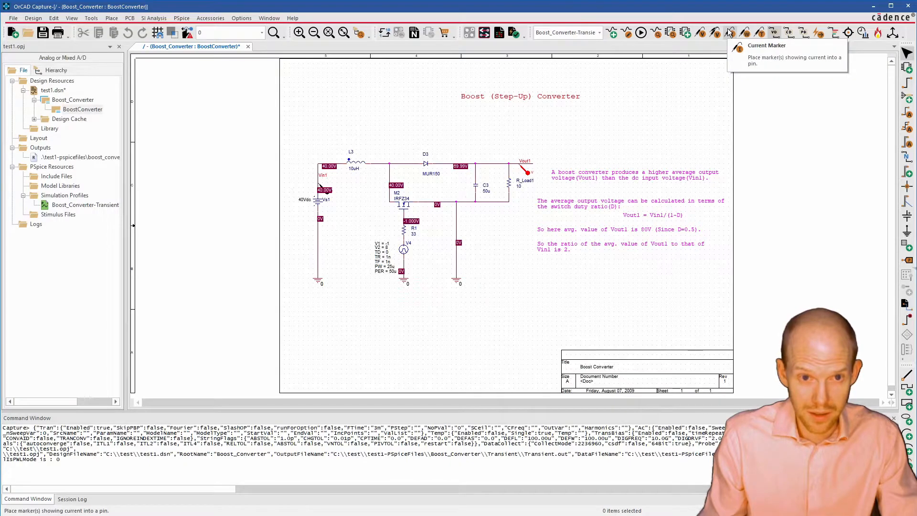
click(701, 33)
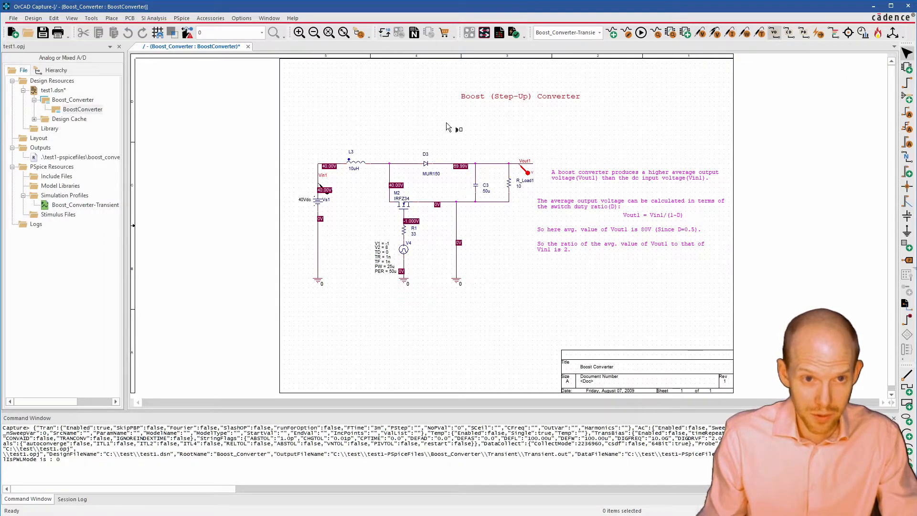
click(395, 165)
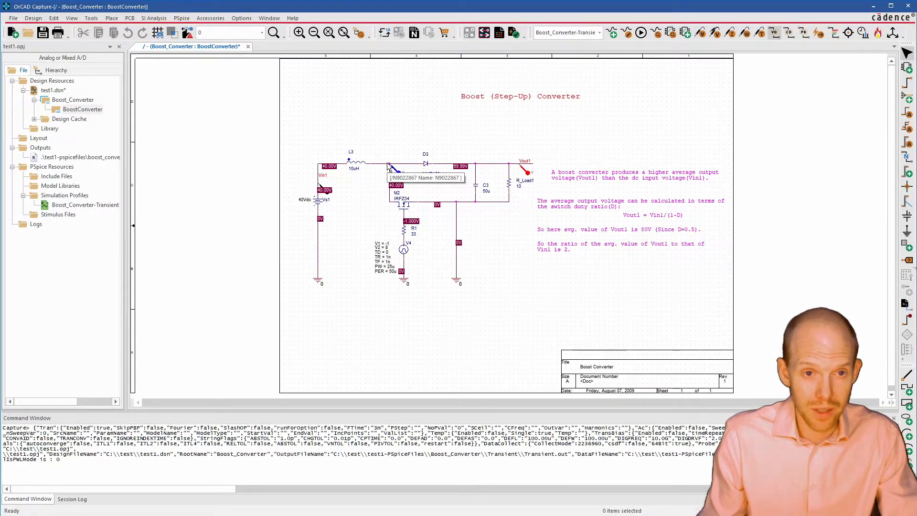
drag(915, 143, 369, 137)
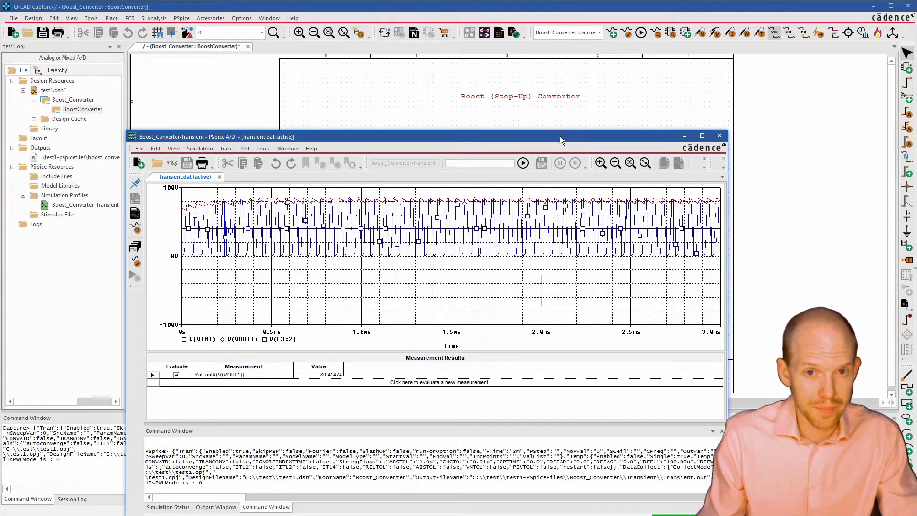
drag(559, 136, 652, 165)
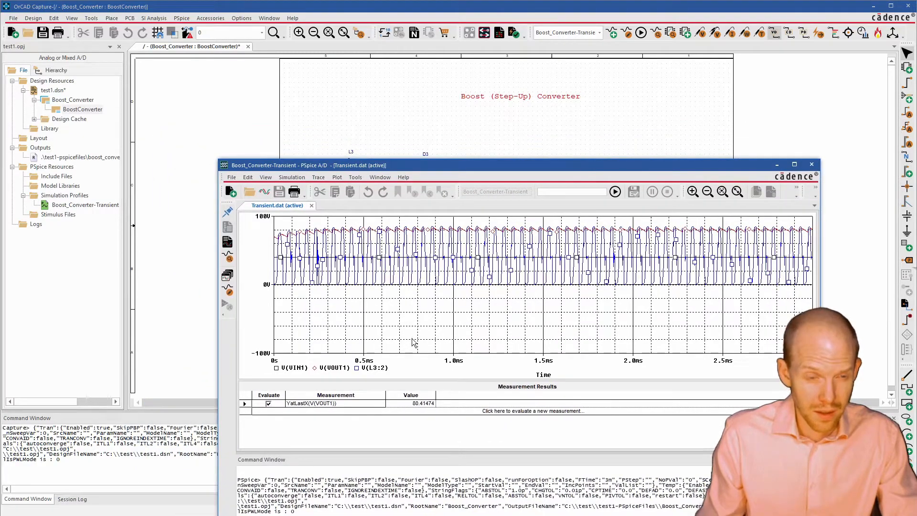
Add a second, empty plot to the transient waveform window
click(355, 177)
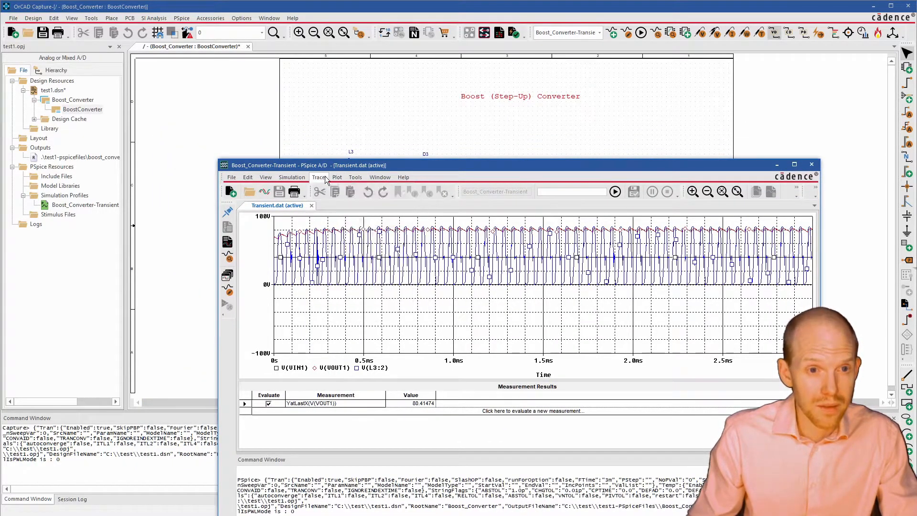
click(337, 177)
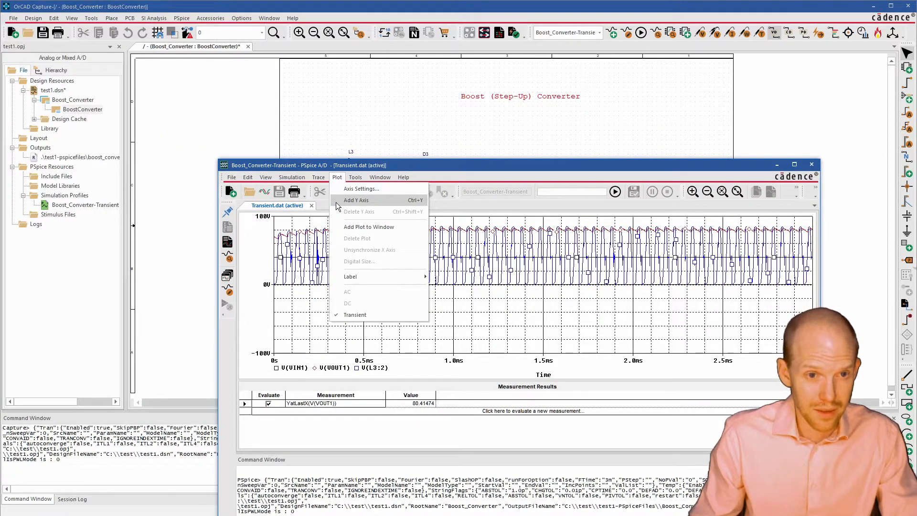
click(347, 229)
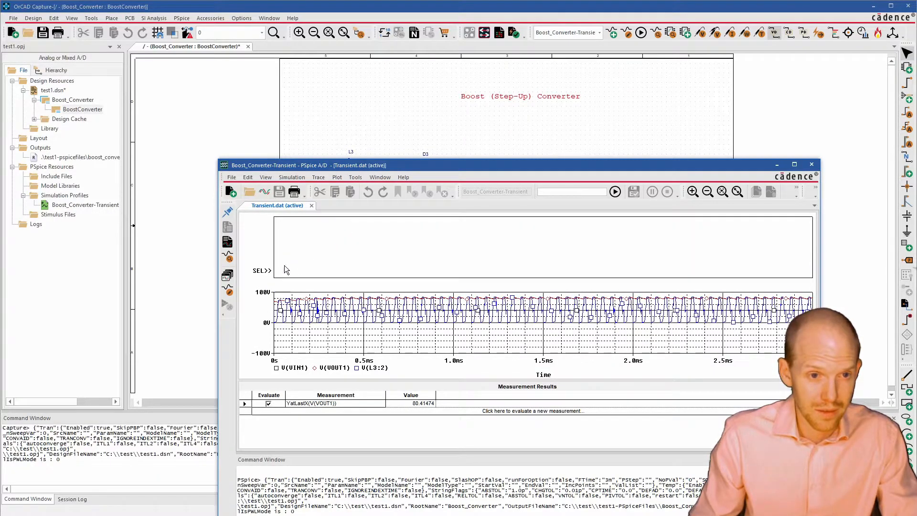
Uncover the schematic, place a current marker on inductor L3, and bring the waveform window back into view
drag(411, 164, 817, 254)
click(627, 92)
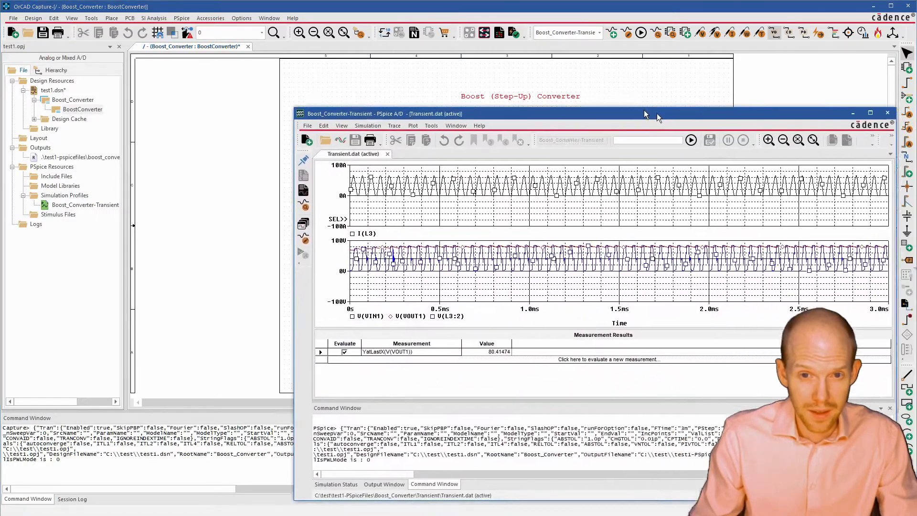
drag(670, 109, 506, 93)
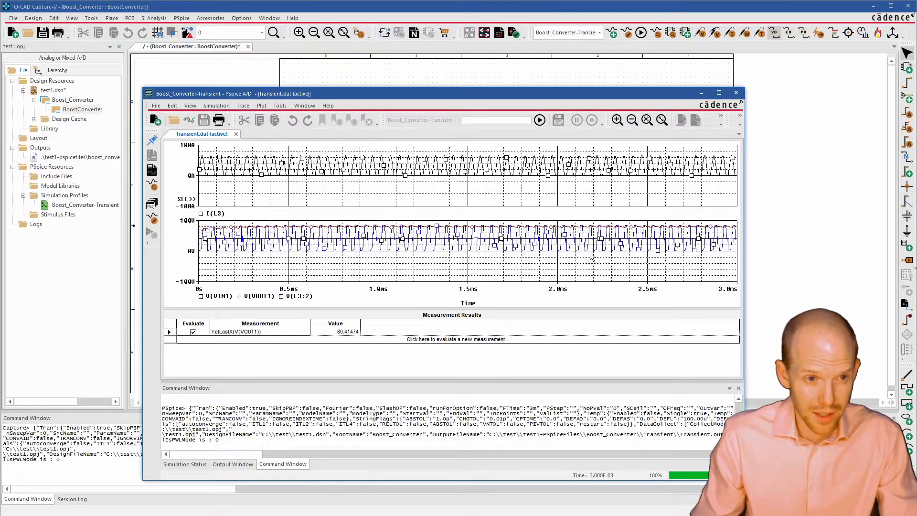
Return to OrCAD Capture and close the boost converter project
key(alt+Tab)
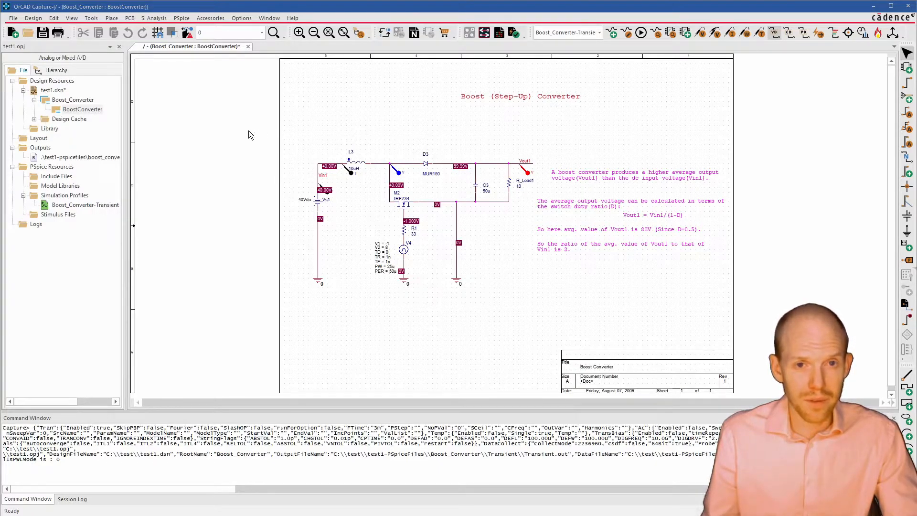
click(119, 46)
click(392, 281)
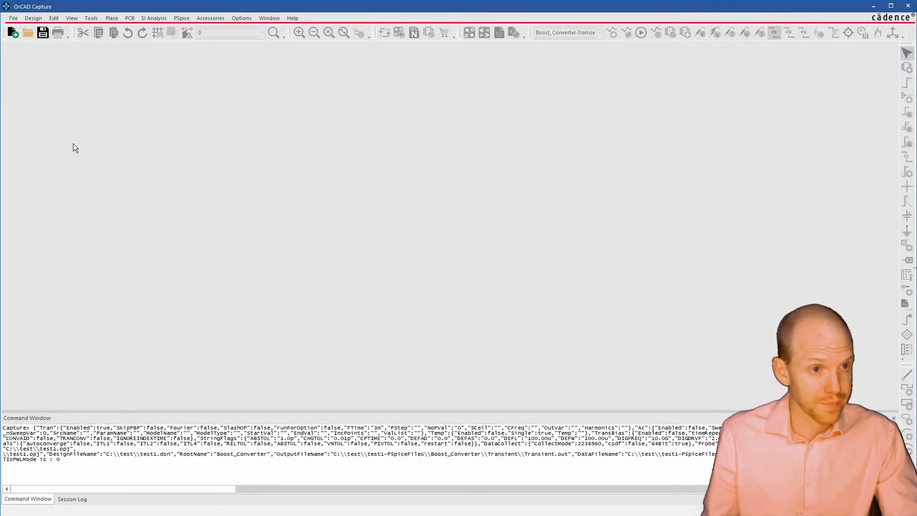
Create a new project named testbrd1 in C:\test with PSpice simulation disabled
click(13, 33)
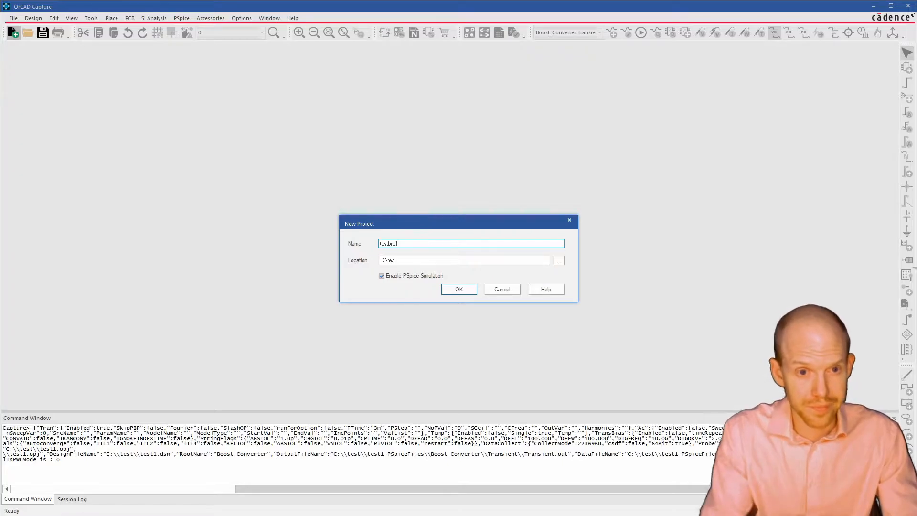
click(387, 279)
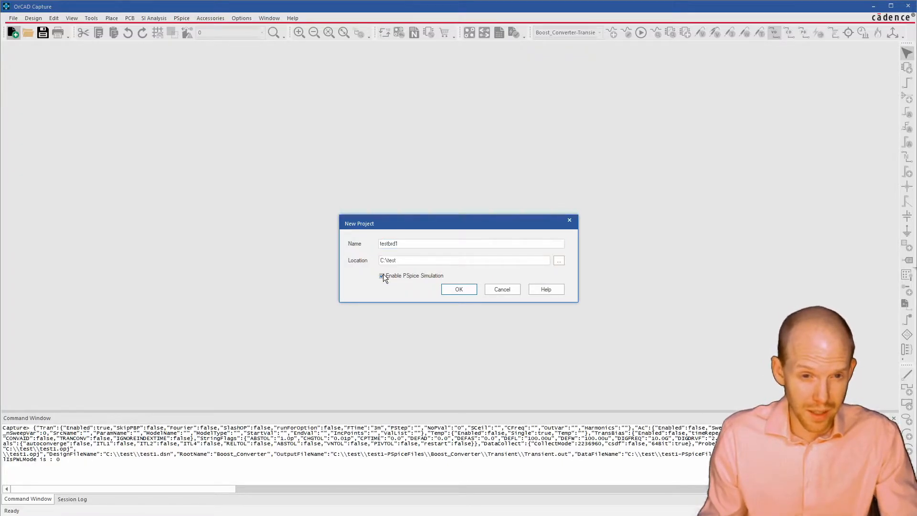
click(459, 289)
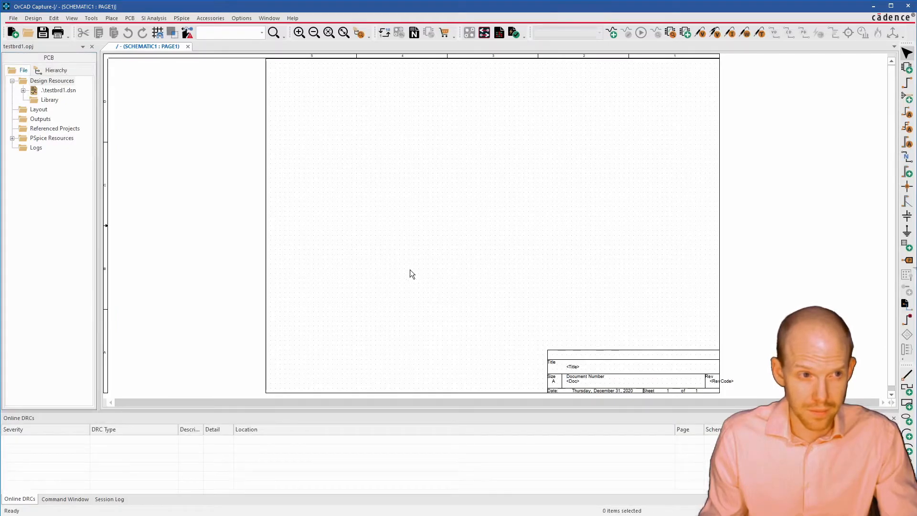
Expand the testbrd1 design down to SCHEMATIC1 and open PAGE1
click(23, 90)
click(34, 100)
double_click(68, 110)
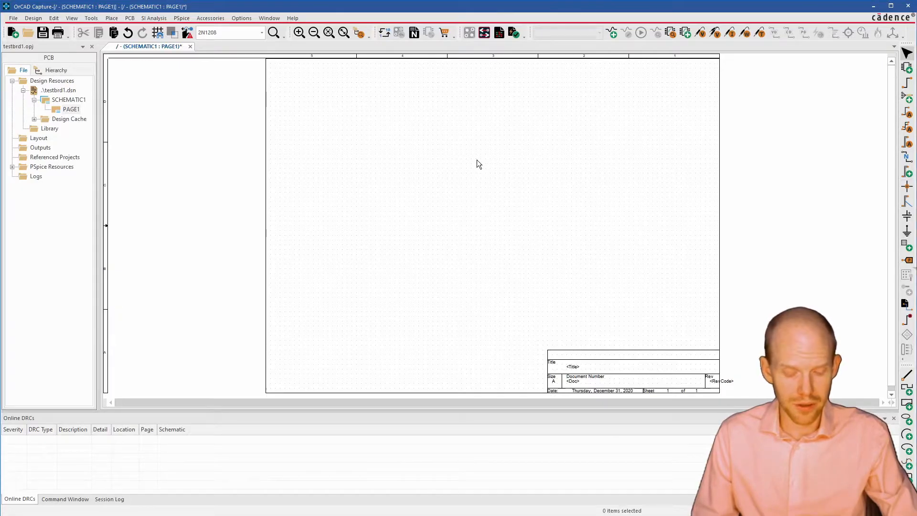
Start adding a library for part placement and look through the library files in the pspice folder
key(p)
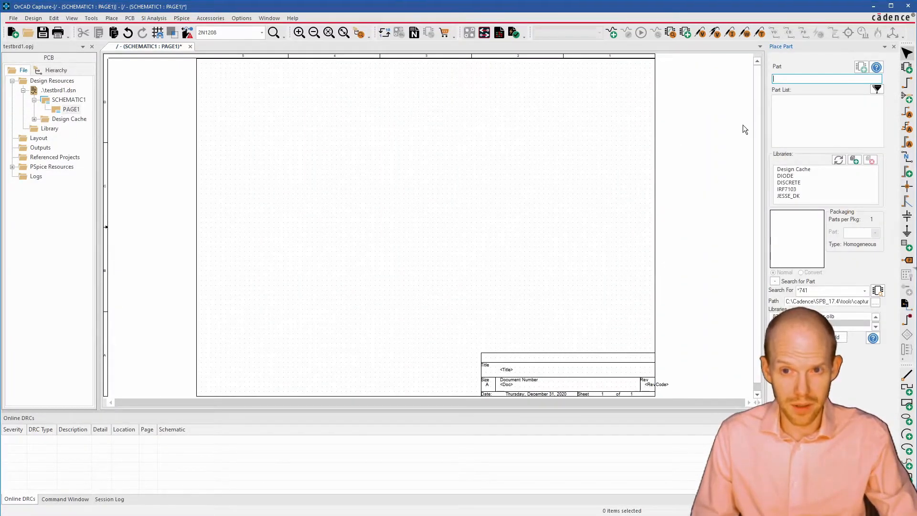
click(856, 160)
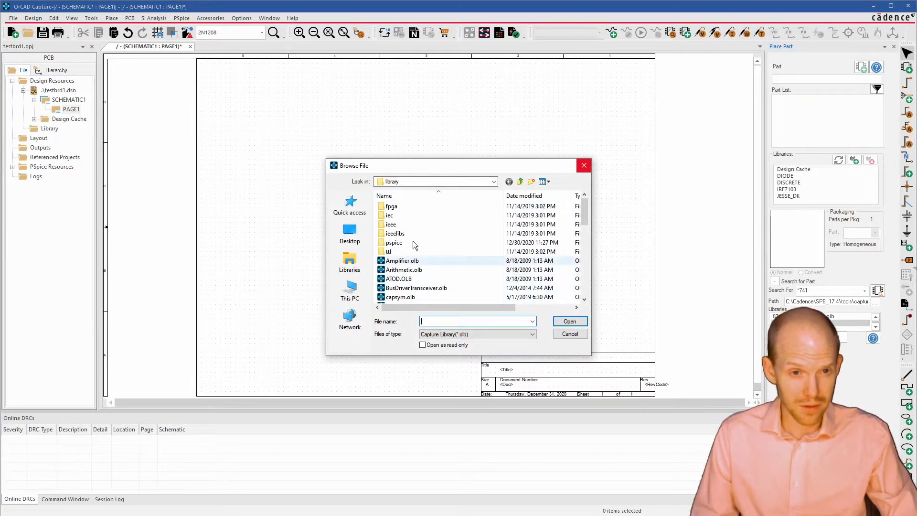
drag(426, 172, 388, 118)
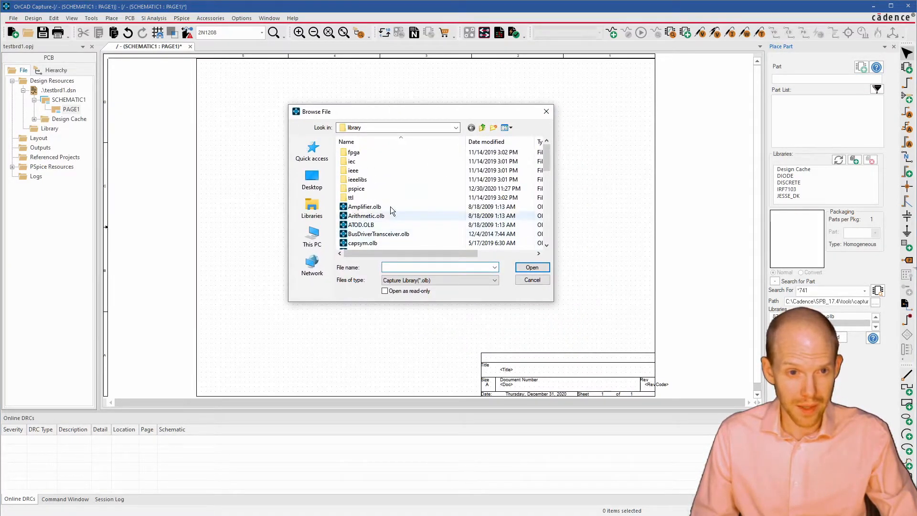
click(351, 191)
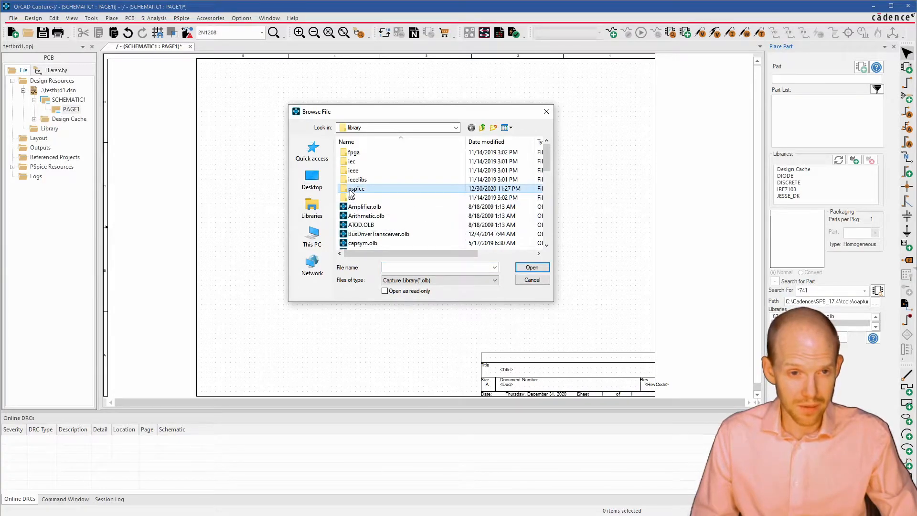
double_click(351, 190)
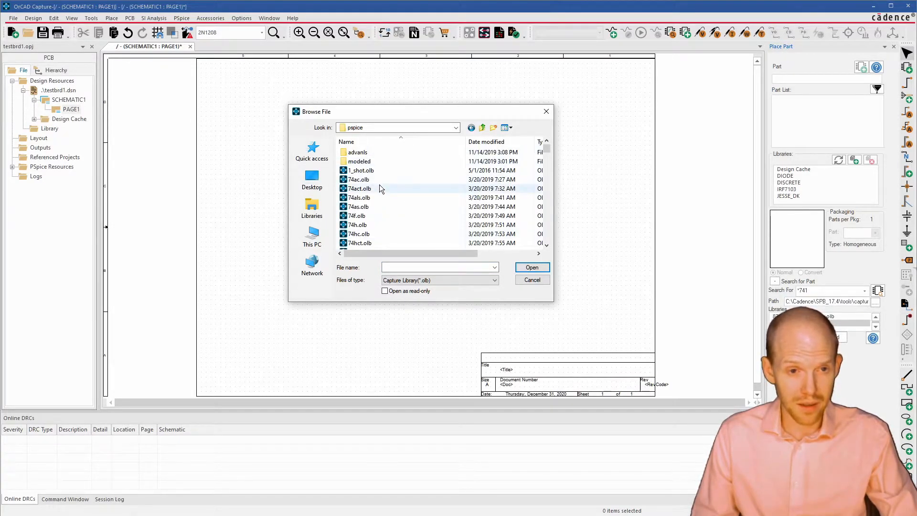
scroll(384, 209, down, 6)
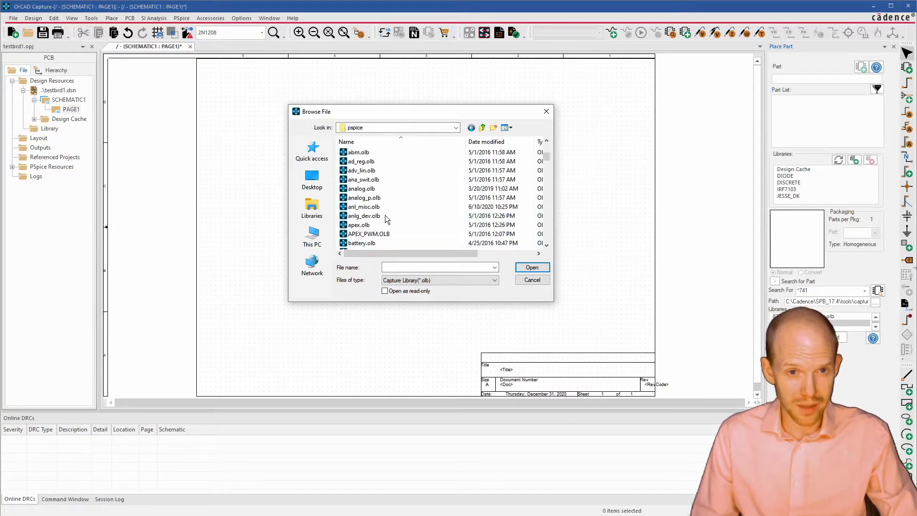
Add OPAmp.olb from the main library folder to the part placement libraries
click(482, 127)
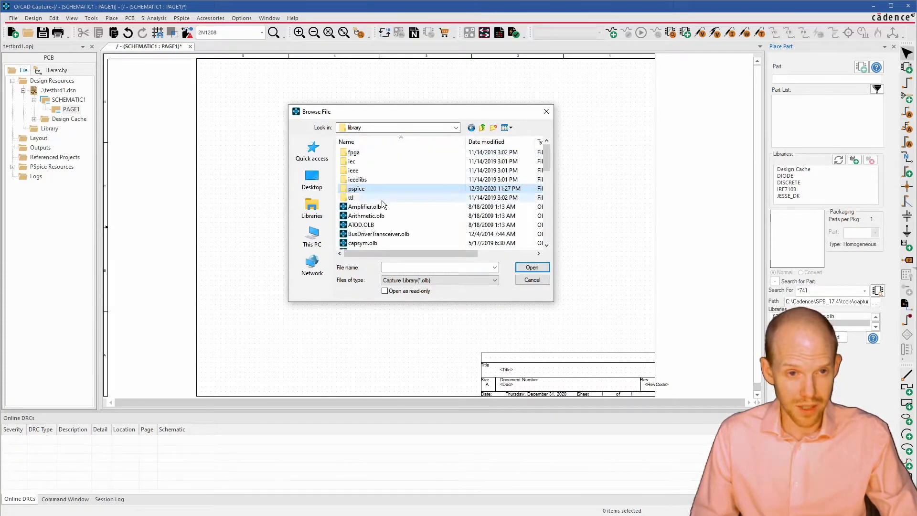
click(385, 218)
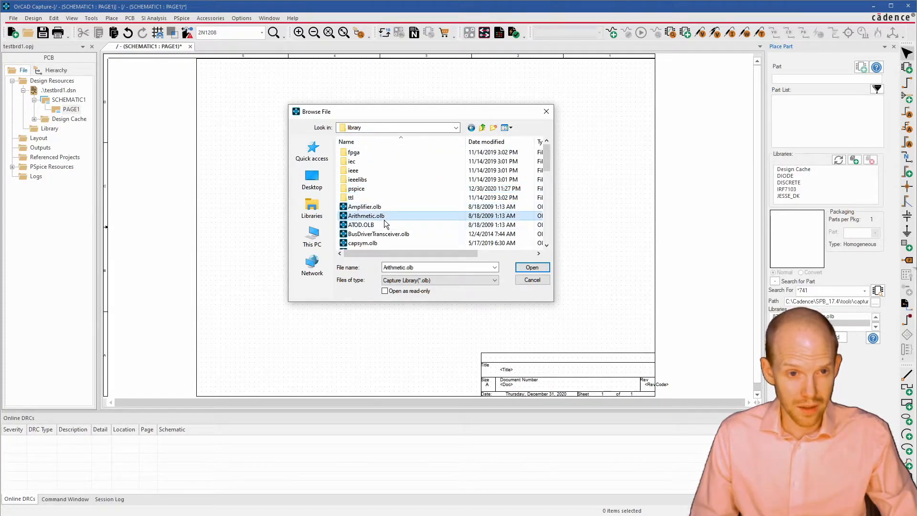
scroll(384, 220, down, 2)
scroll(385, 222, down, 3)
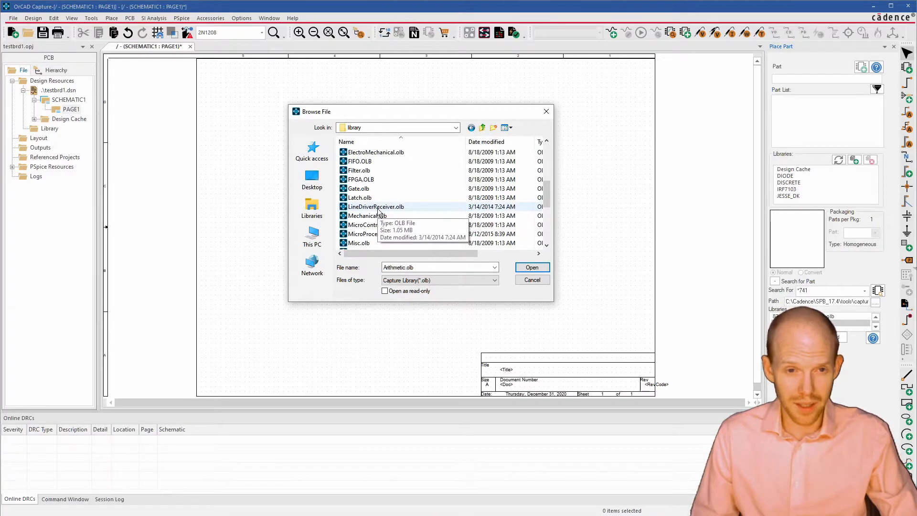
scroll(378, 208, down, 2)
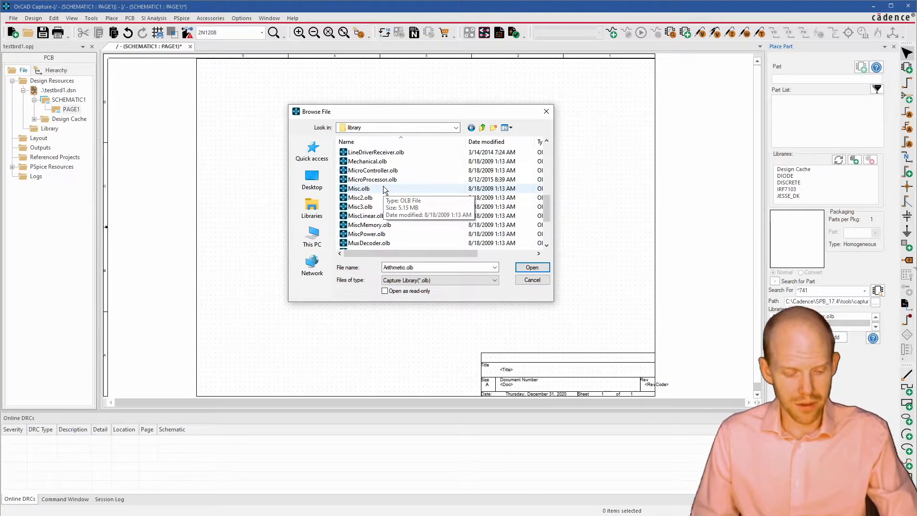
scroll(382, 191, down, 3)
click(362, 180)
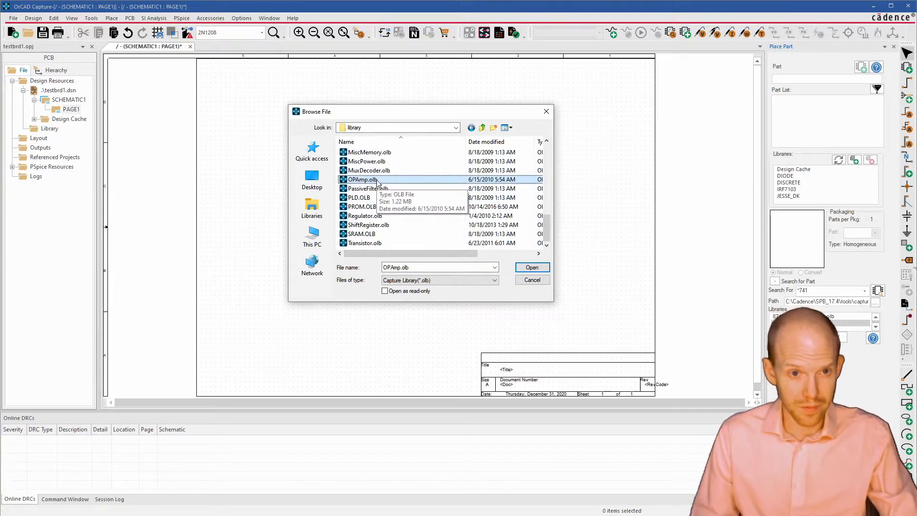
double_click(360, 181)
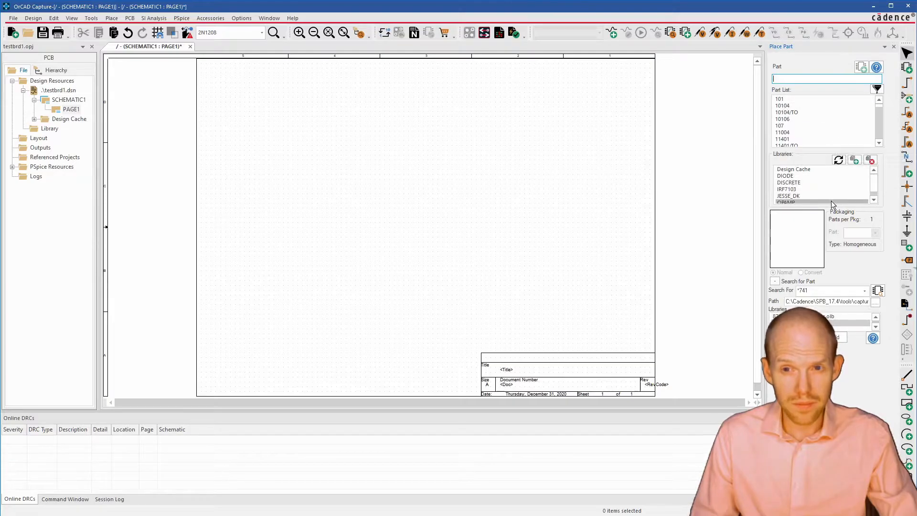
Place one AD741 op-amp from the OPAMP library near the middle of the schematic page and deselect it
click(819, 202)
click(808, 123)
scroll(807, 124, down, 3)
scroll(808, 125, down, 5)
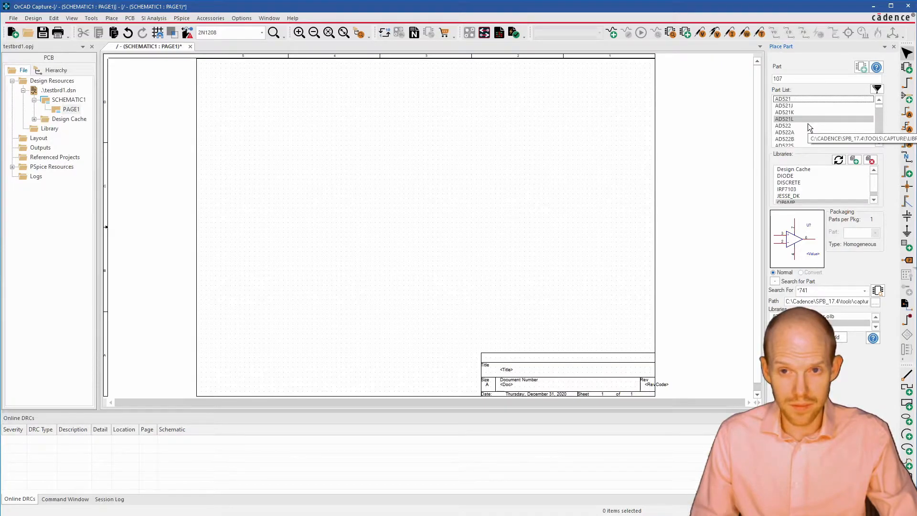
scroll(807, 124, down, 5)
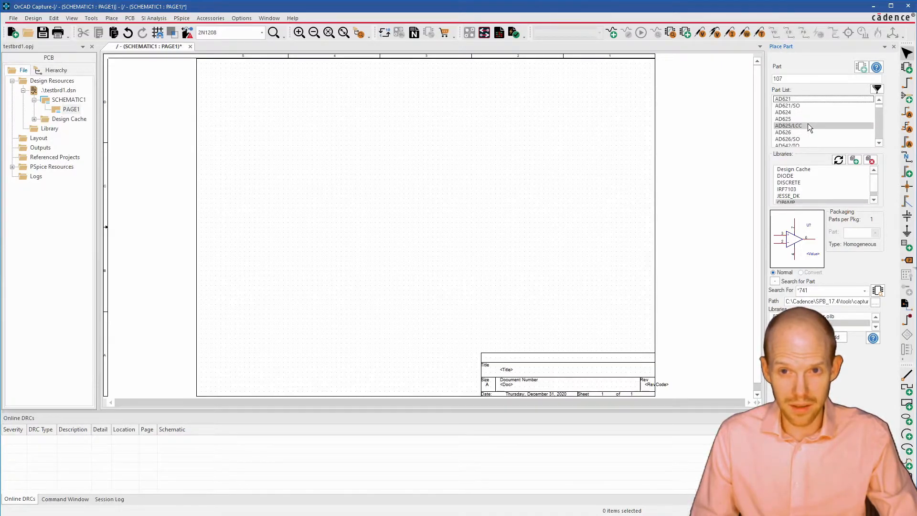
scroll(807, 123, down, 3)
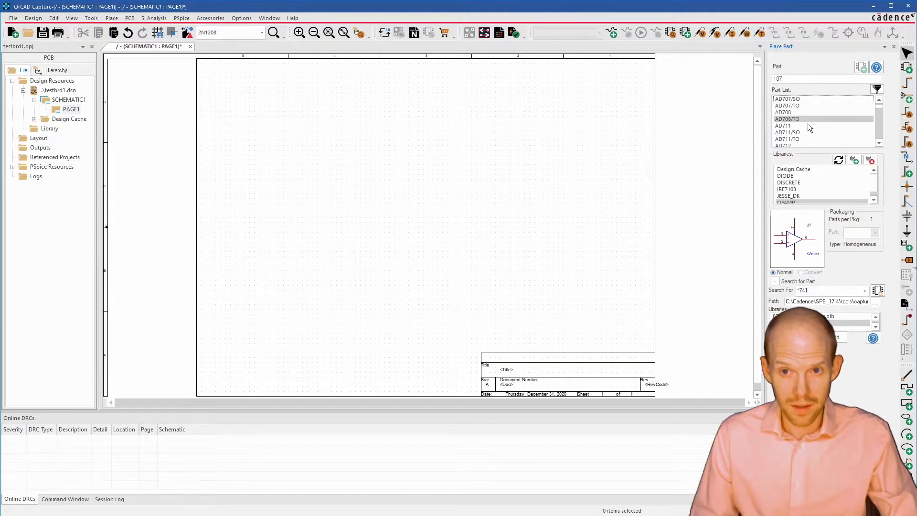
scroll(808, 123, down, 5)
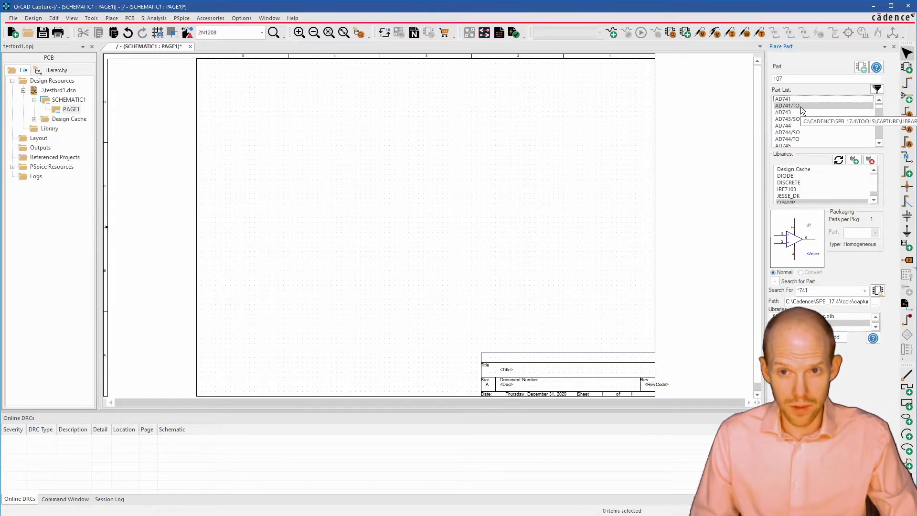
scroll(801, 117, up, 2)
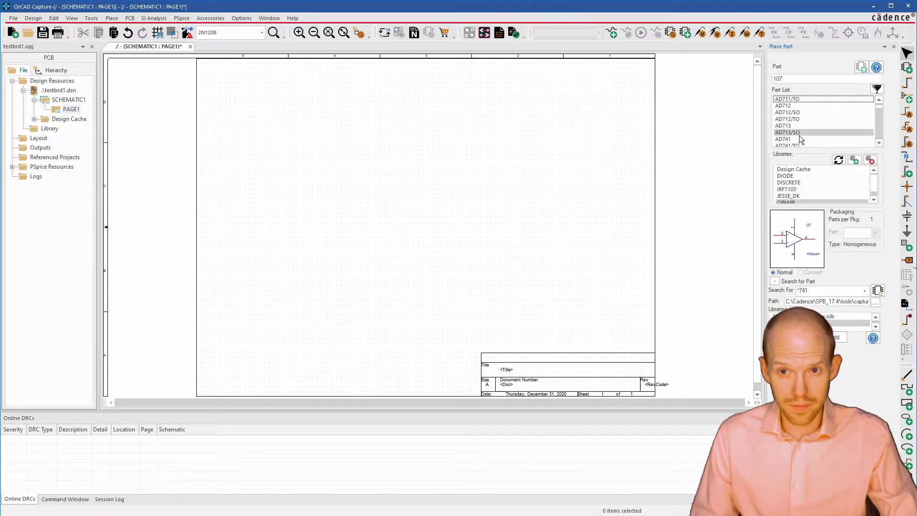
double_click(798, 139)
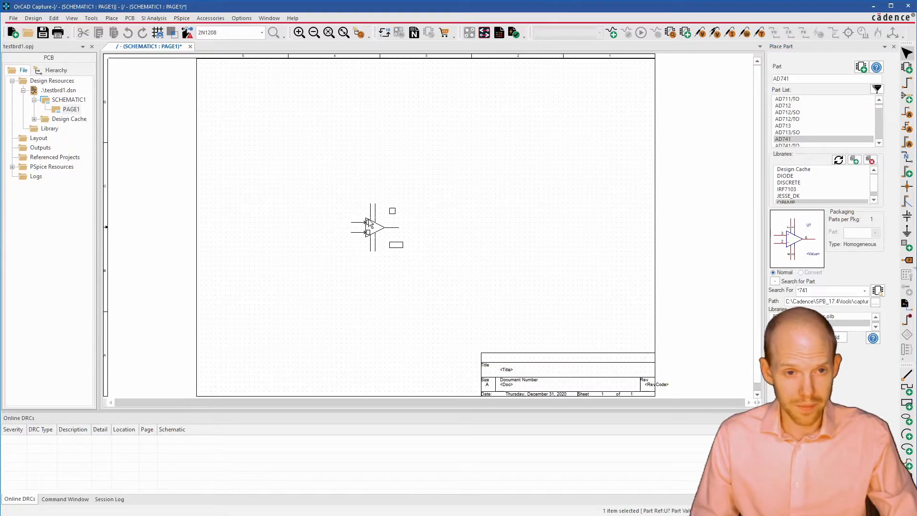
click(395, 221)
key(Escape)
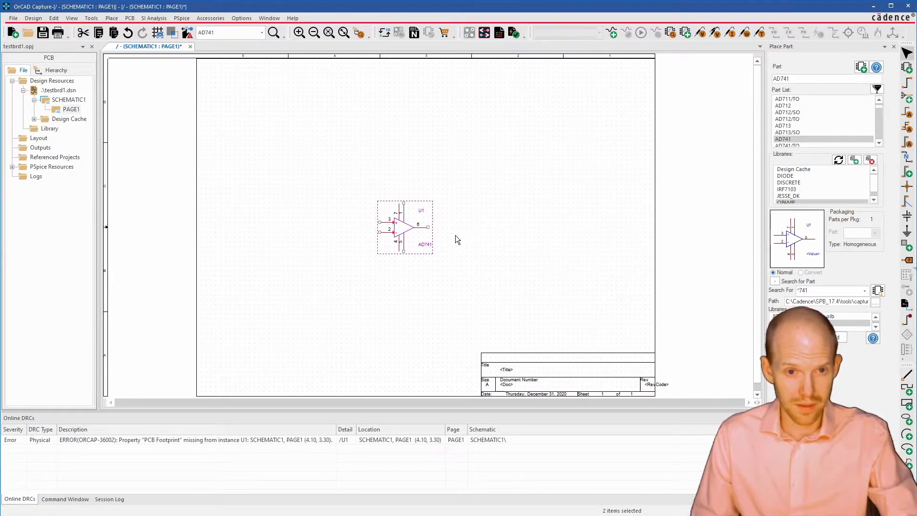
click(372, 260)
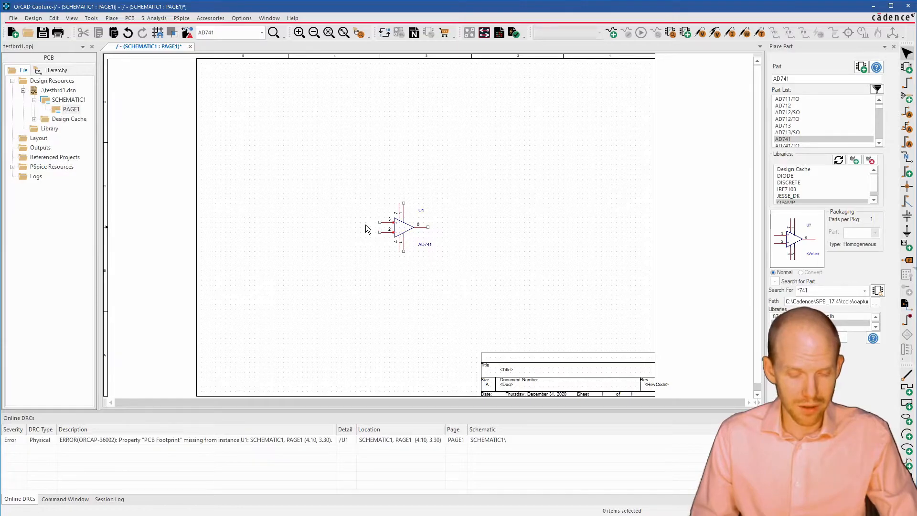
Open the AD741's property table and pivot it to a horizontal layout and back to a vertical one
ctrl+scroll(363, 233, up, 3)
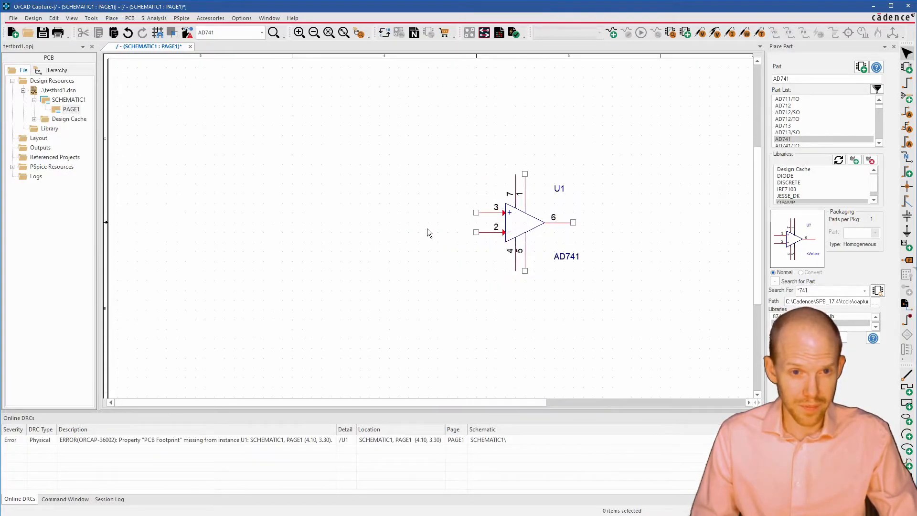
double_click(528, 224)
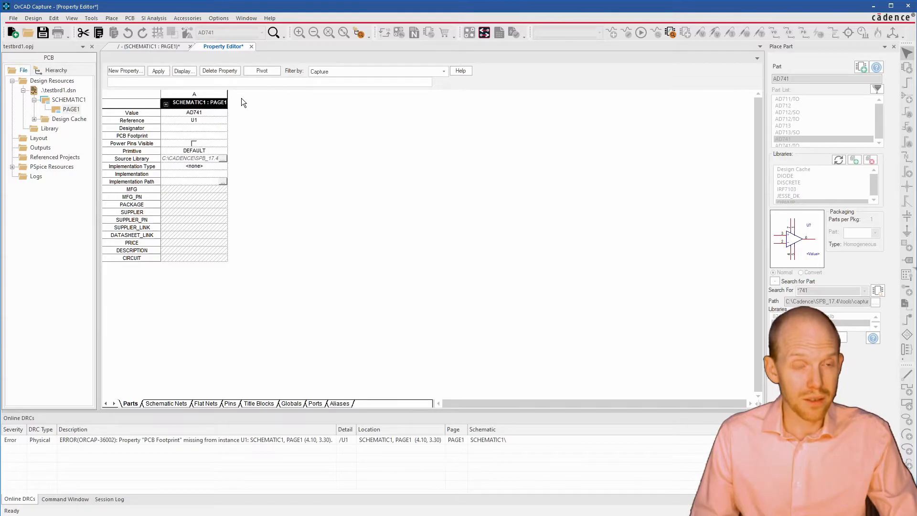
click(268, 71)
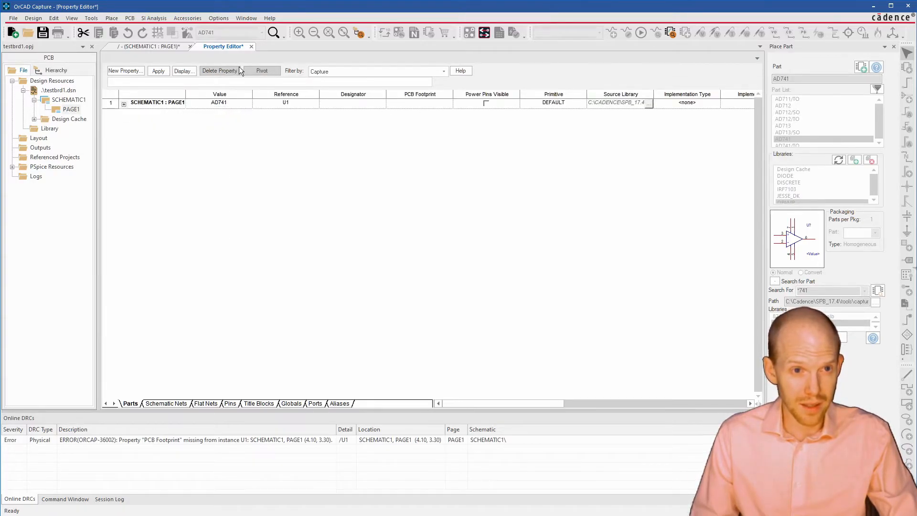
click(263, 71)
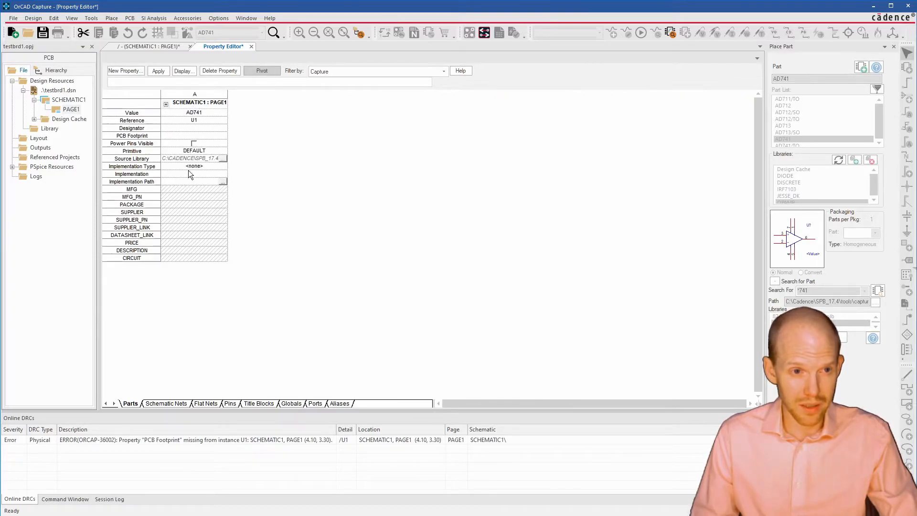
Review the AD741's PCB Footprint and PSpiceTemplate properties under the Capture and Capture PSpice filters, and return to the schematic page
click(445, 71)
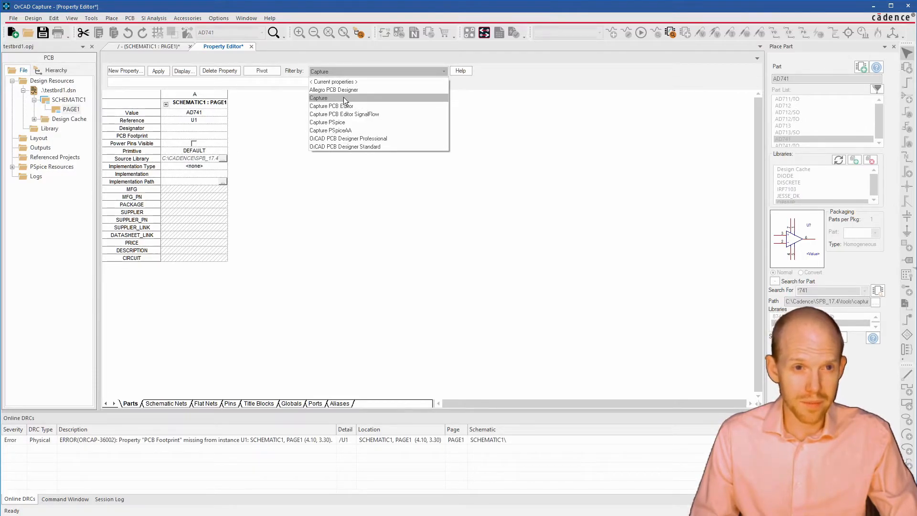
click(326, 97)
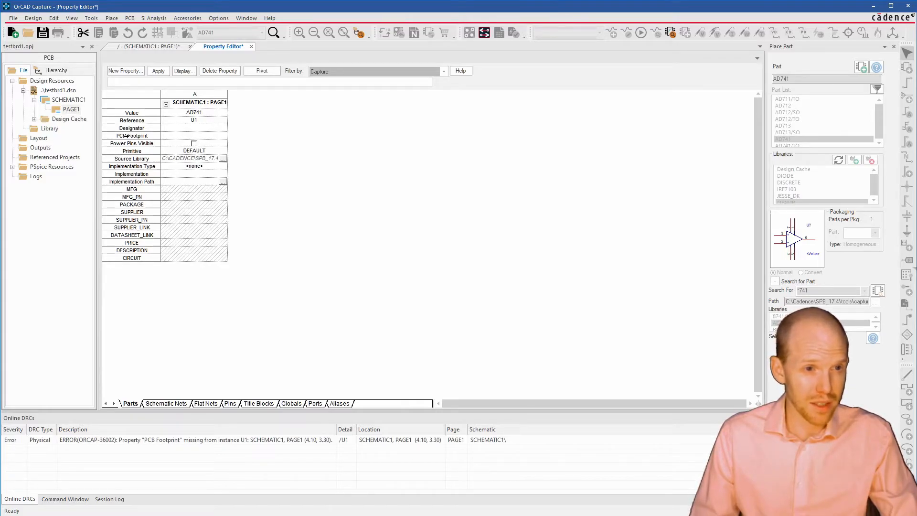
click(193, 137)
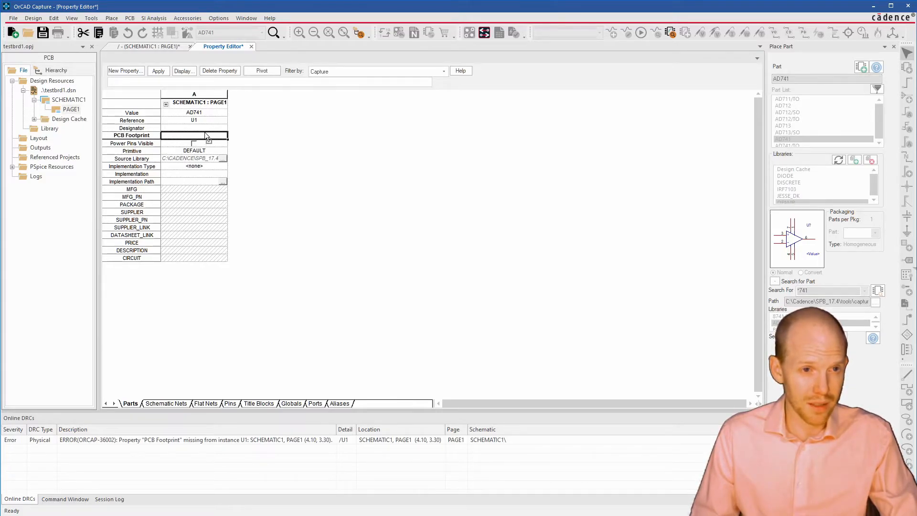
click(444, 74)
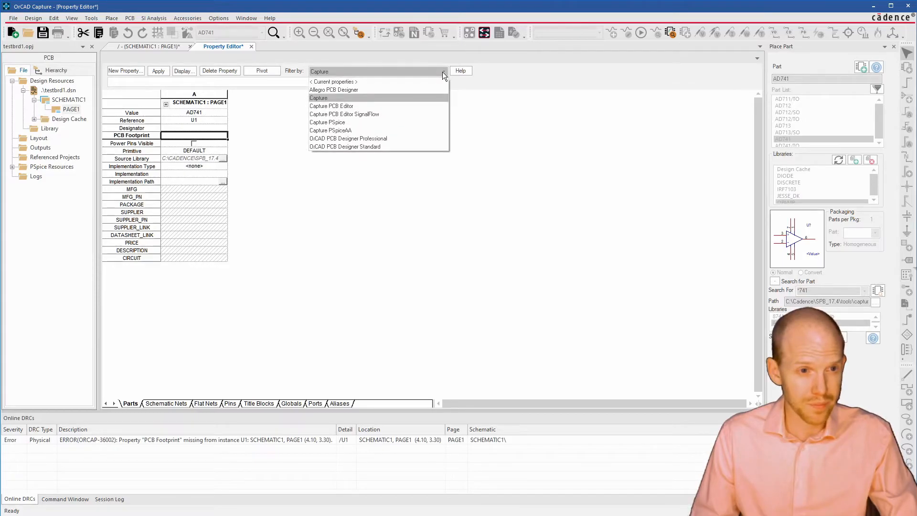
click(356, 124)
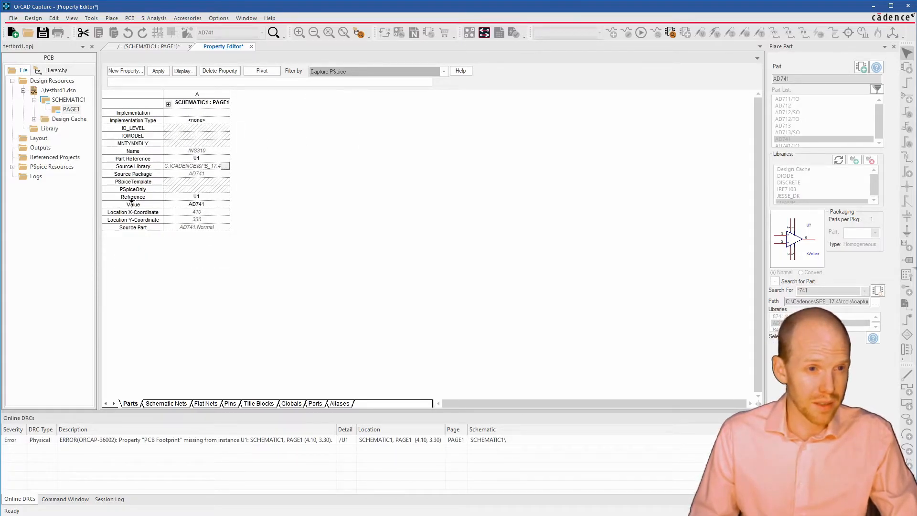
click(183, 182)
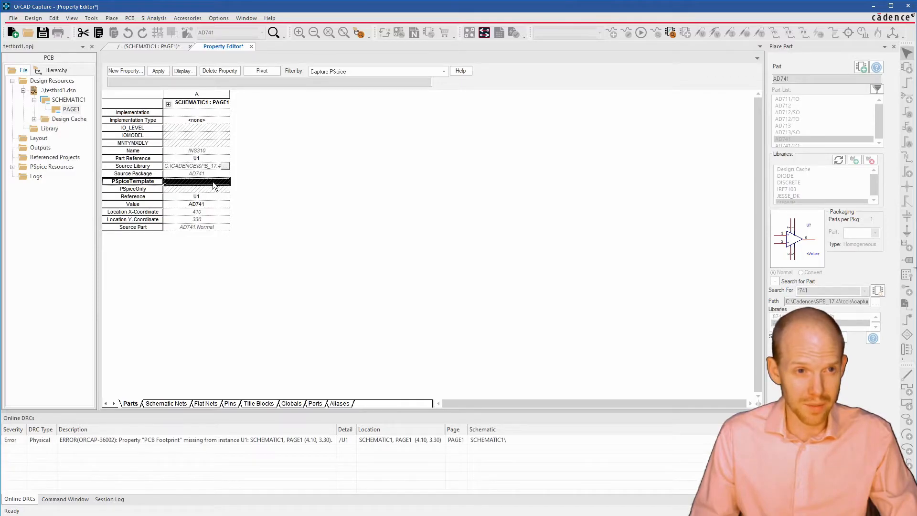
click(252, 47)
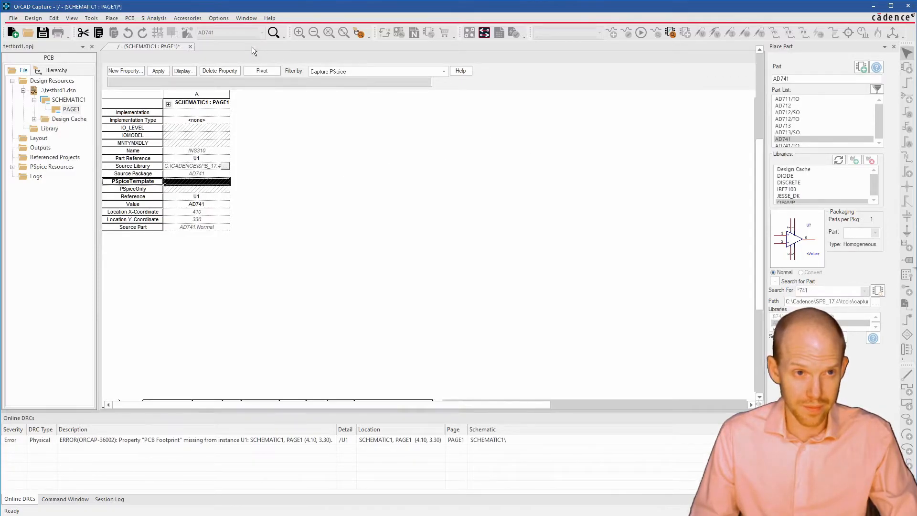
click(522, 220)
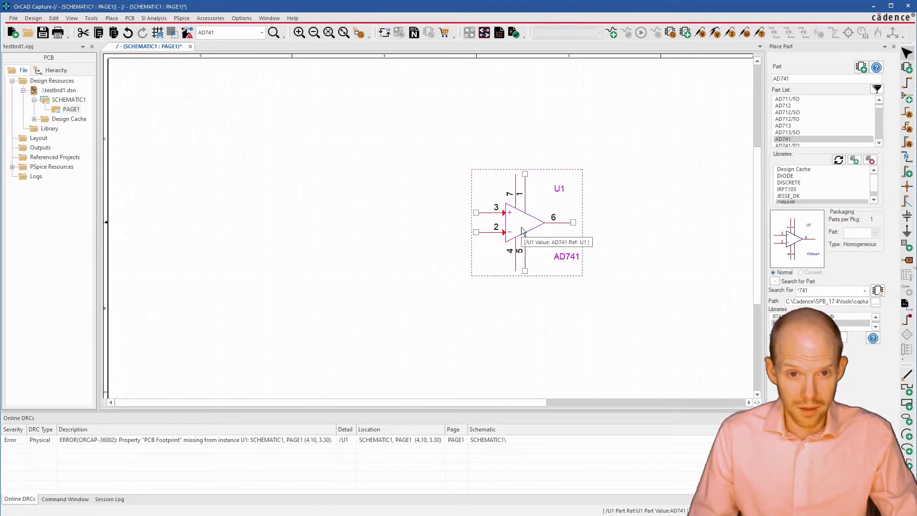
drag(522, 220, 402, 183)
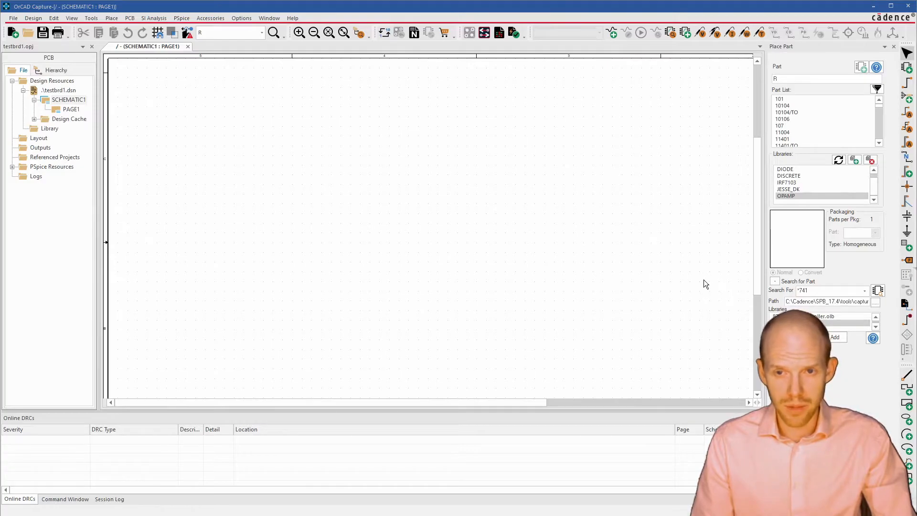
Place two banana connectors from the JESSE_DK library side by side in the upper part of the schematic page
click(797, 188)
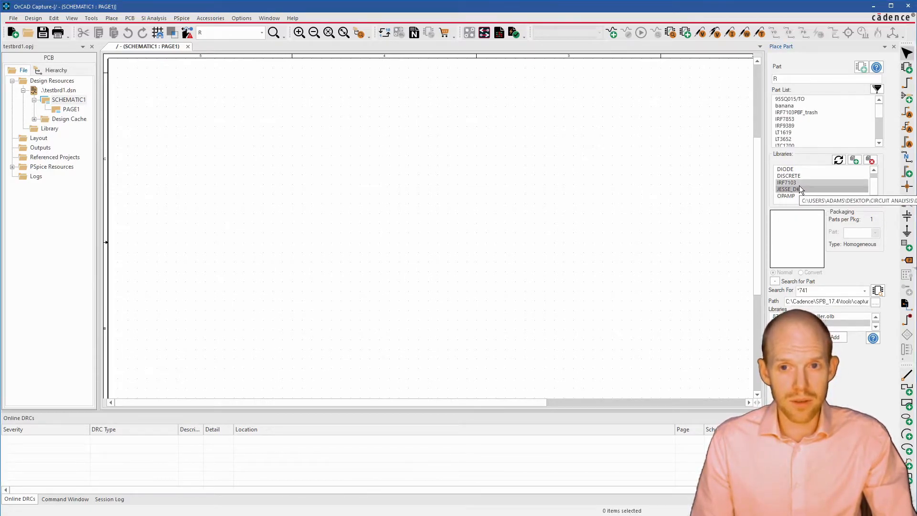
click(799, 106)
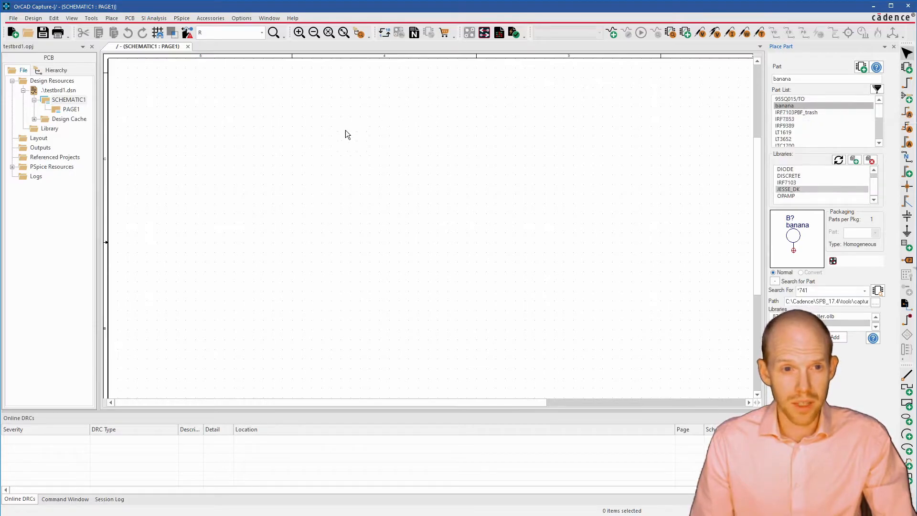
double_click(784, 106)
click(193, 144)
click(423, 149)
key(Escape)
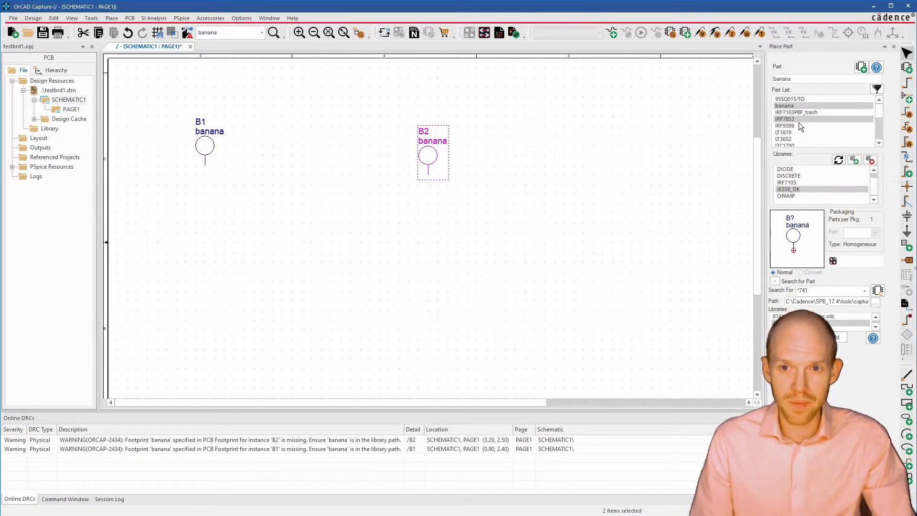
Place one horizontal resistor R from the DISCRETE library below and between the two banana connectors
click(805, 177)
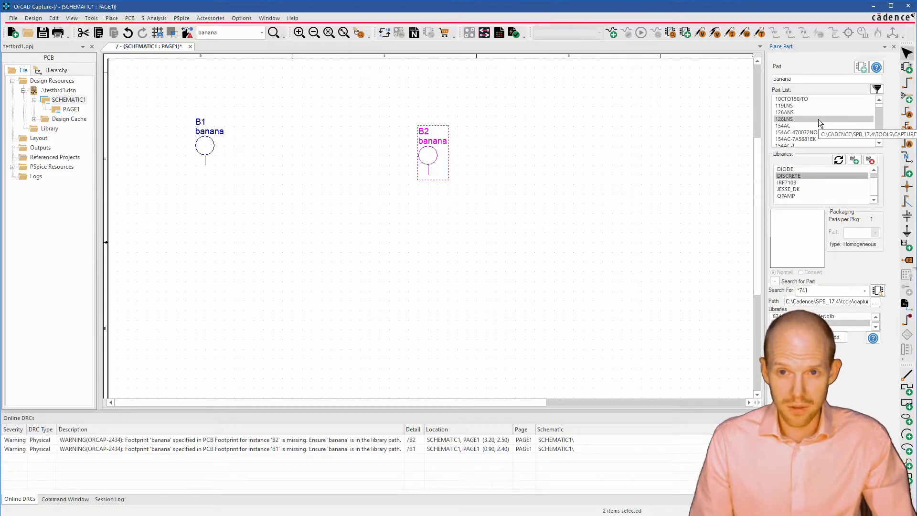
click(818, 119)
key(r)
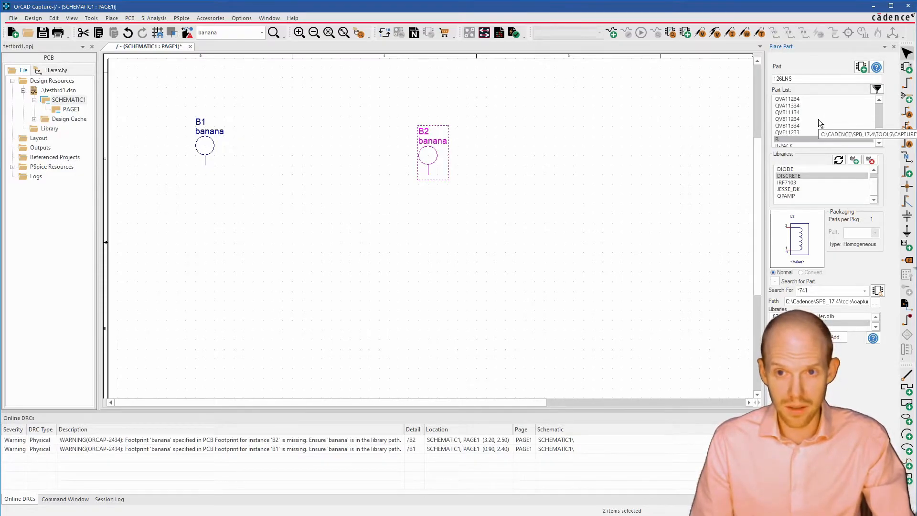
double_click(781, 138)
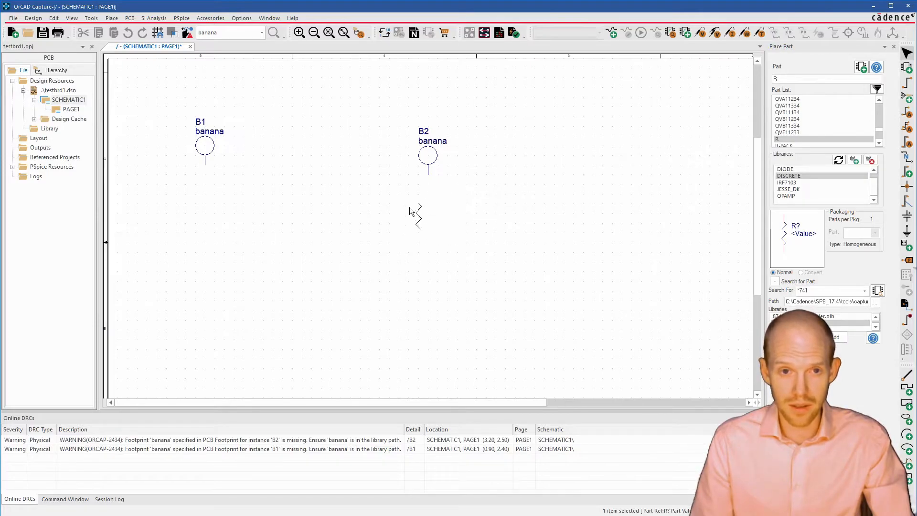
key(r)
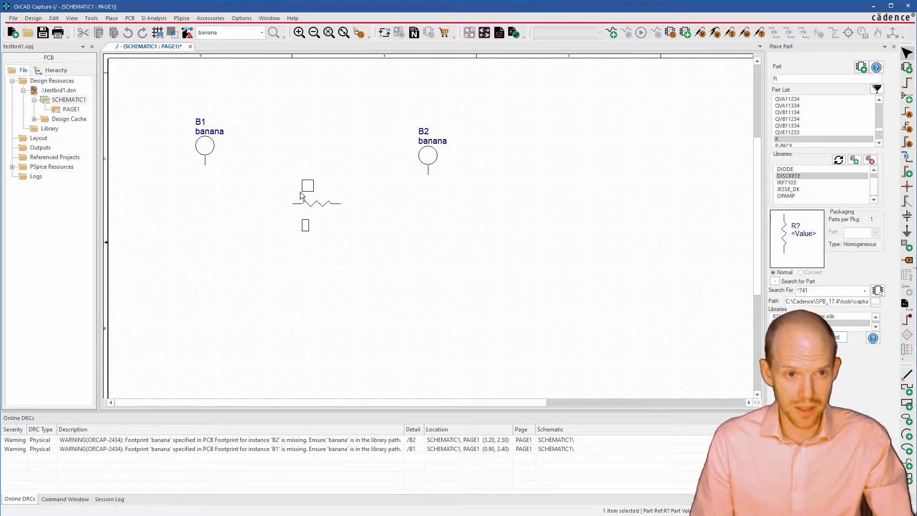
key(r)
key(r)
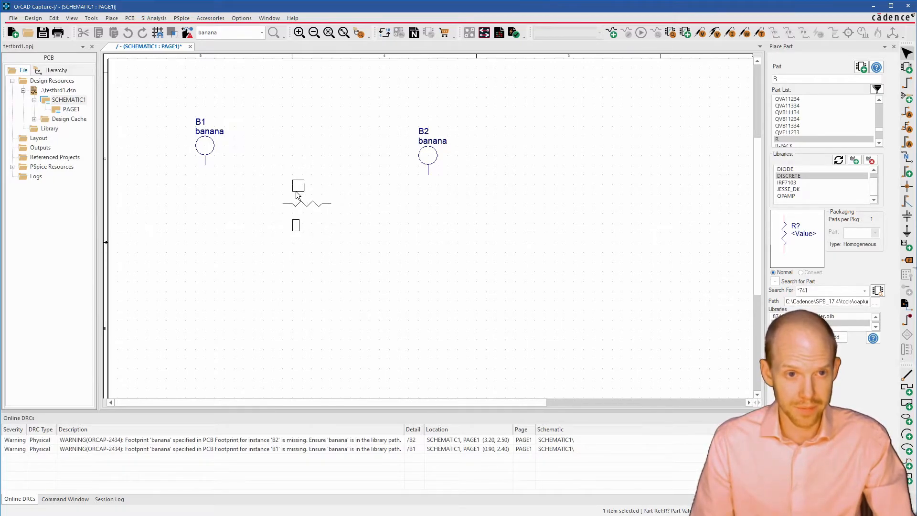
click(301, 195)
key(Escape)
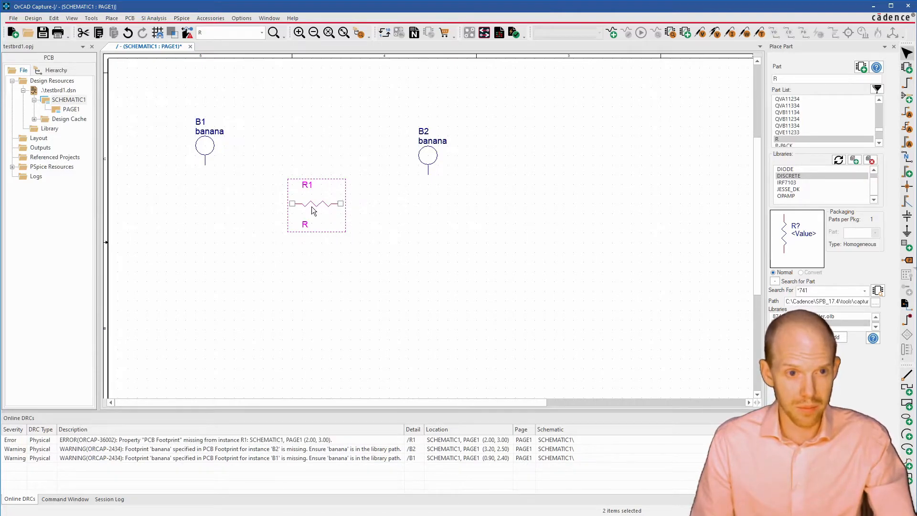
Wire one end of resistor R1 to connector B2 and the other end to connector B1
key(w)
click(341, 204)
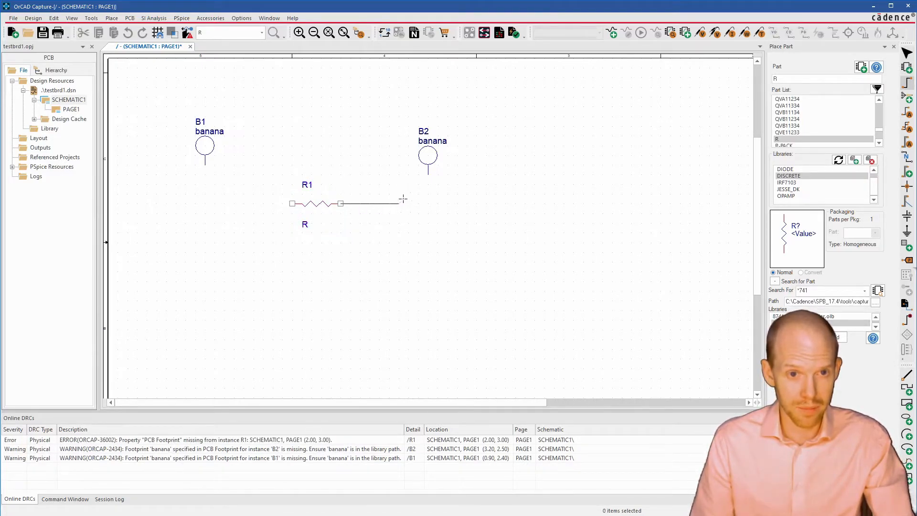
click(427, 175)
click(292, 204)
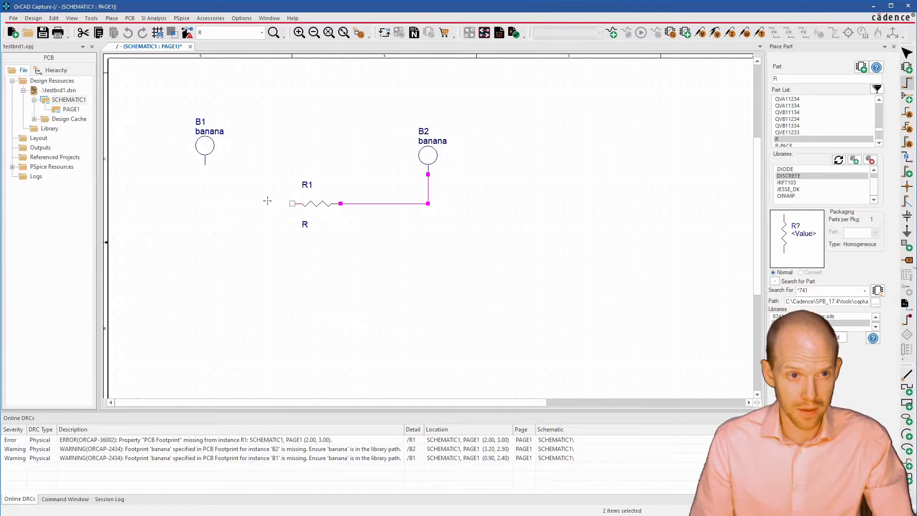
click(204, 165)
key(Escape)
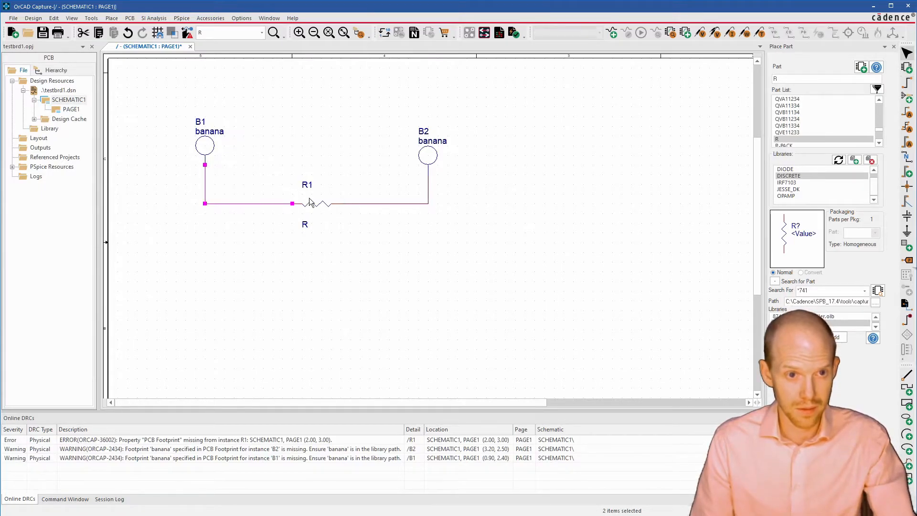
Move the resistor's reference and value labels beneath its symbol, one above the other, and save the design
click(311, 228)
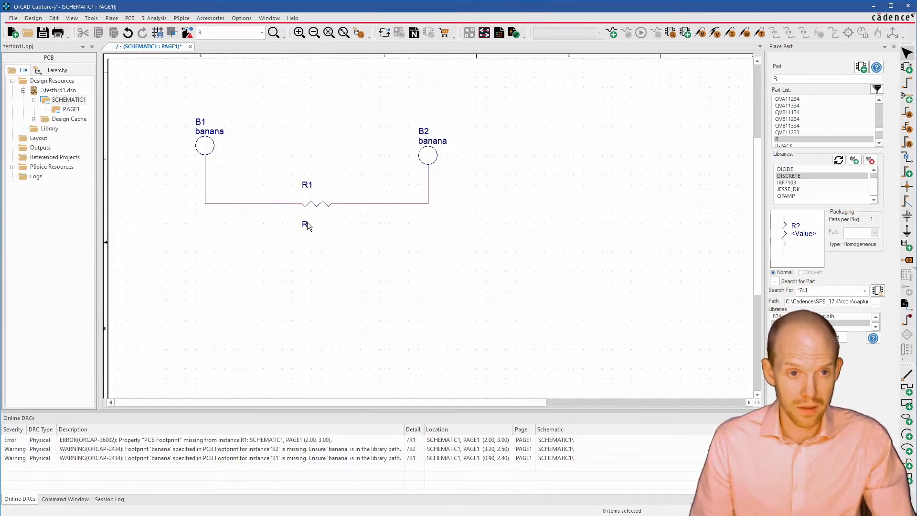
click(306, 184)
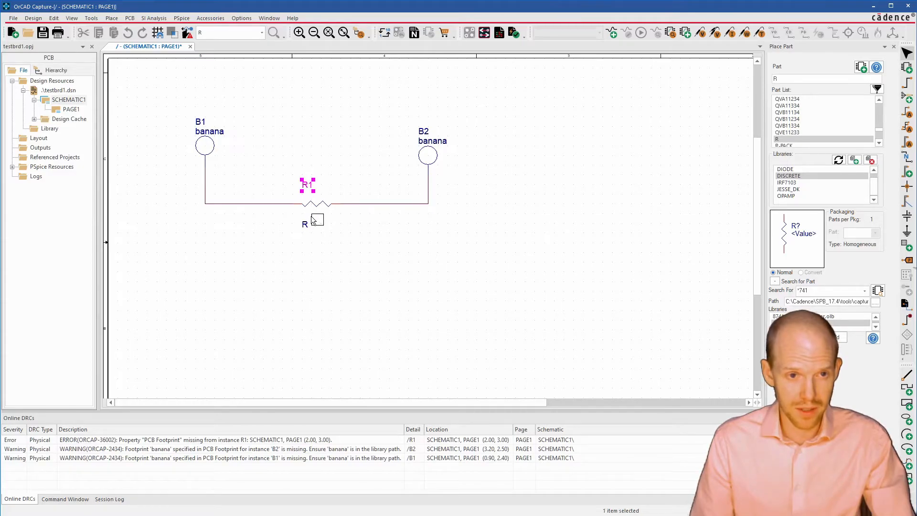
mouse_move(312, 219)
mouse_down()
mouse_move(313, 237)
mouse_move(314, 228)
mouse_up()
click(341, 236)
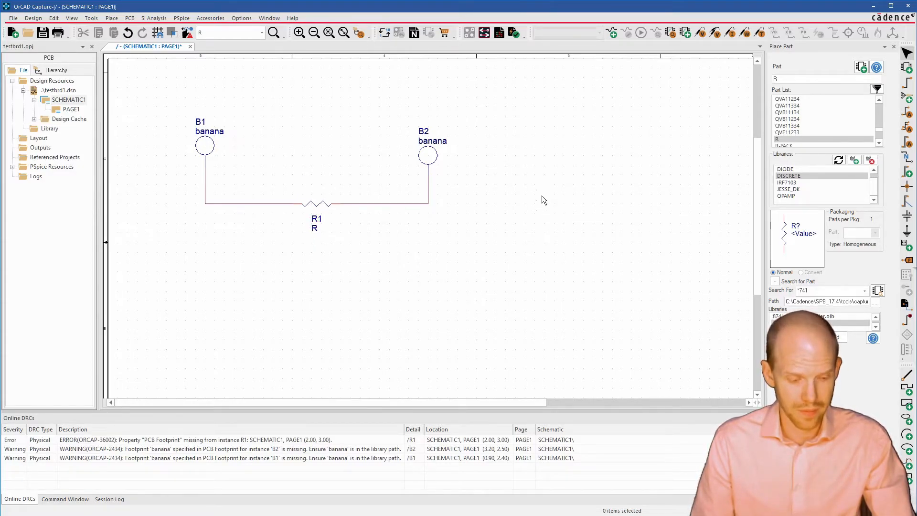
key(ctrl+s)
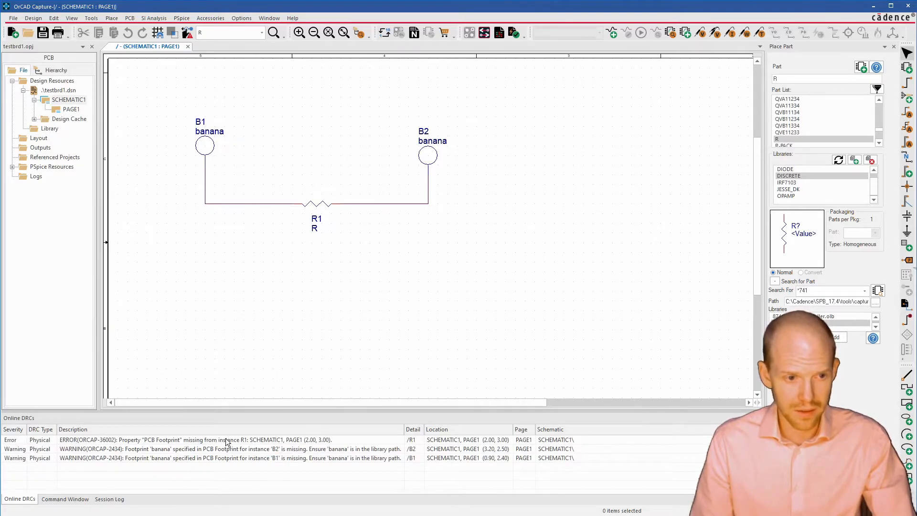
Select the online DRC error for resistor R1's missing PCB footprint and open the resistor's property table
click(173, 440)
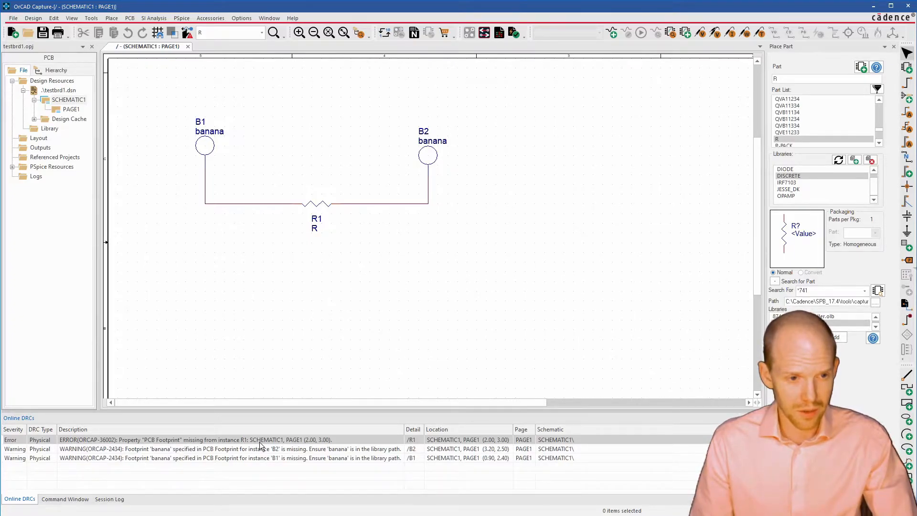
click(319, 206)
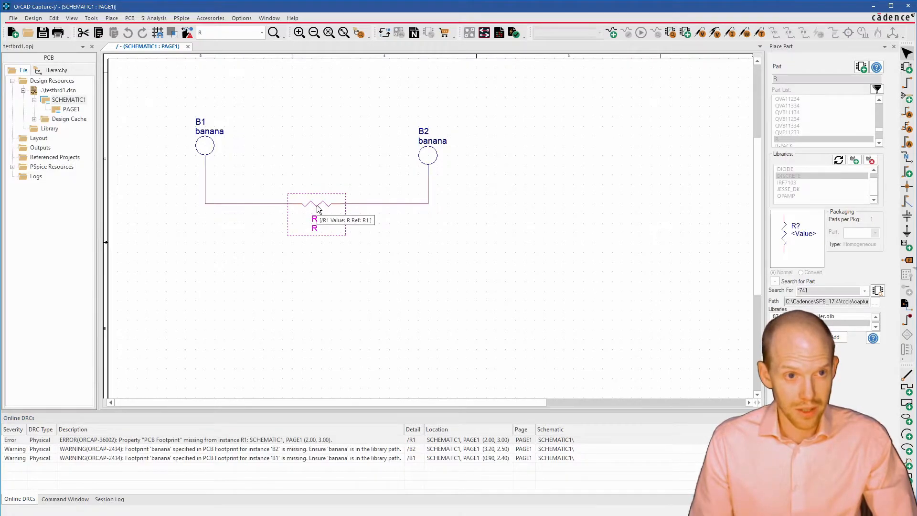
double_click(318, 205)
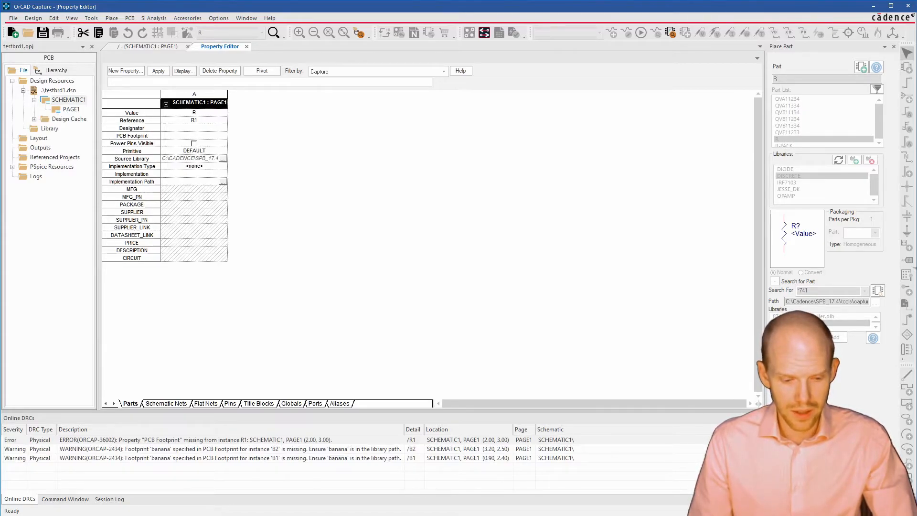
click(131, 94)
Switch to File Explorer, look up the res800.dra resistor footprint name in the pcb_lib symbols folder, and return to OrCAD Capture
drag(394, 515, 359, 106)
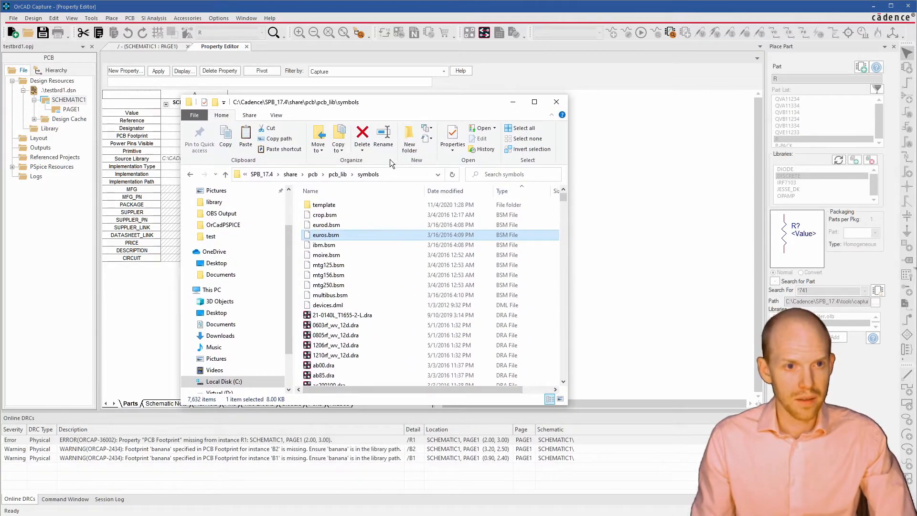
click(408, 178)
click(415, 326)
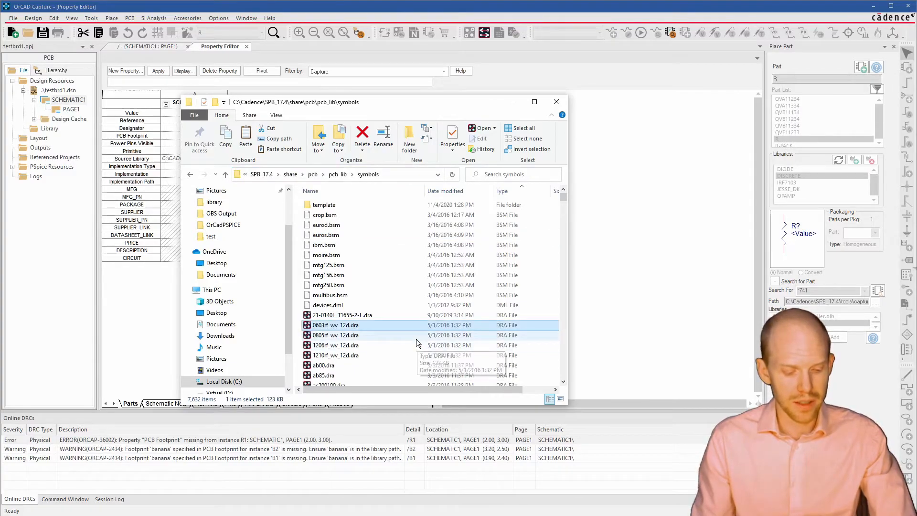
text(res)
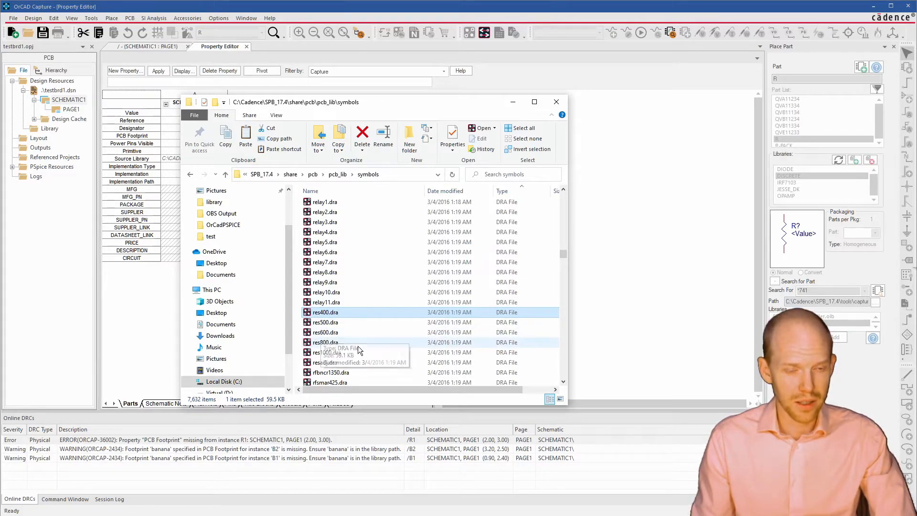
click(320, 343)
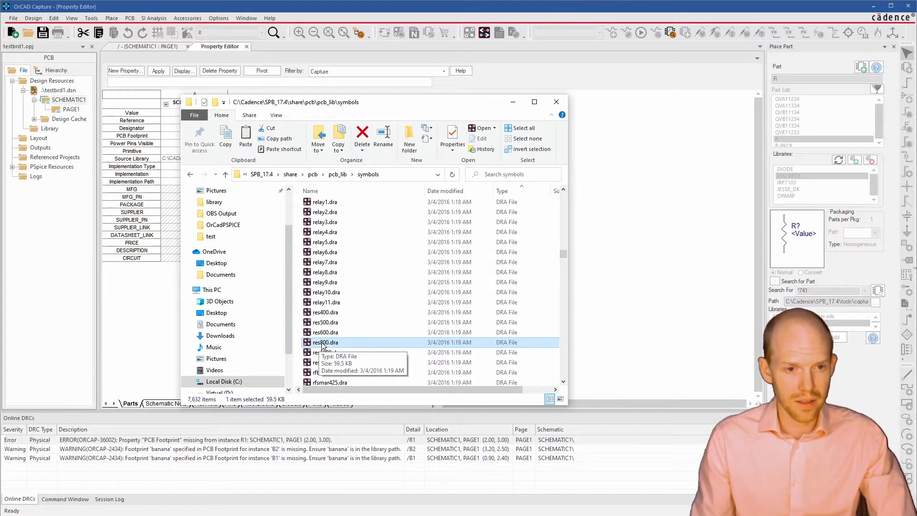
click(325, 342)
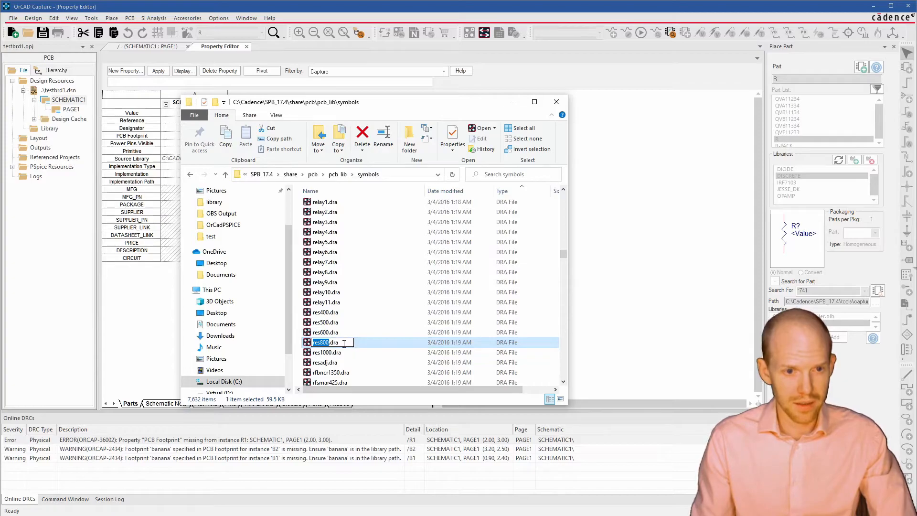
click(342, 344)
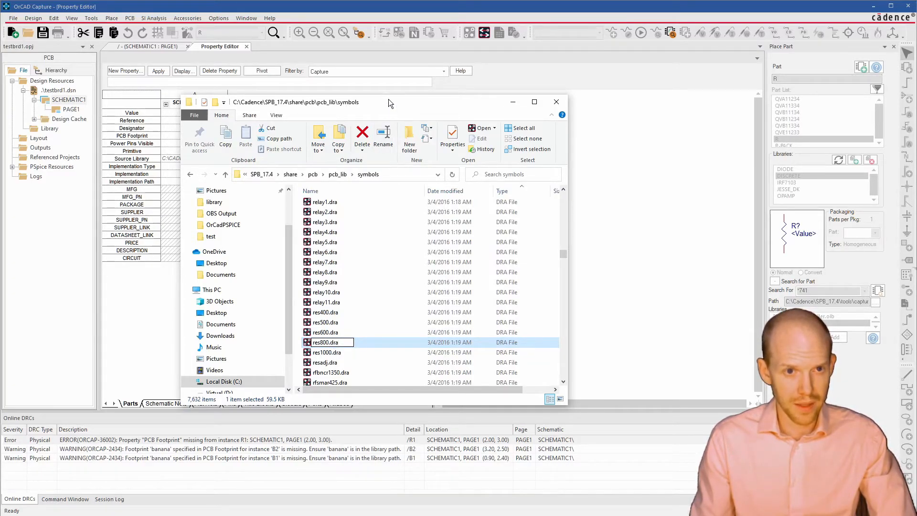
drag(389, 98, 391, 109)
click(512, 114)
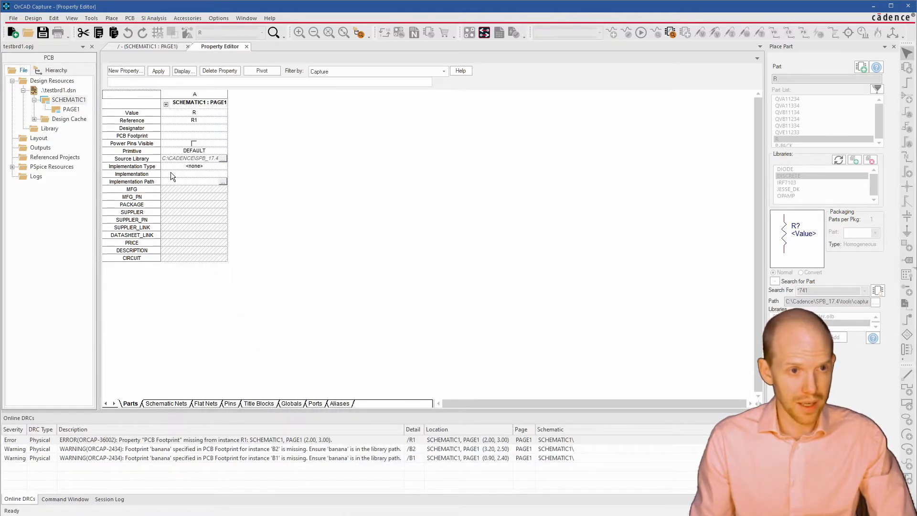
Paste res800 as resistor R1's PCB footprint, save the design and close the property table
click(175, 135)
key(ctrl+v)
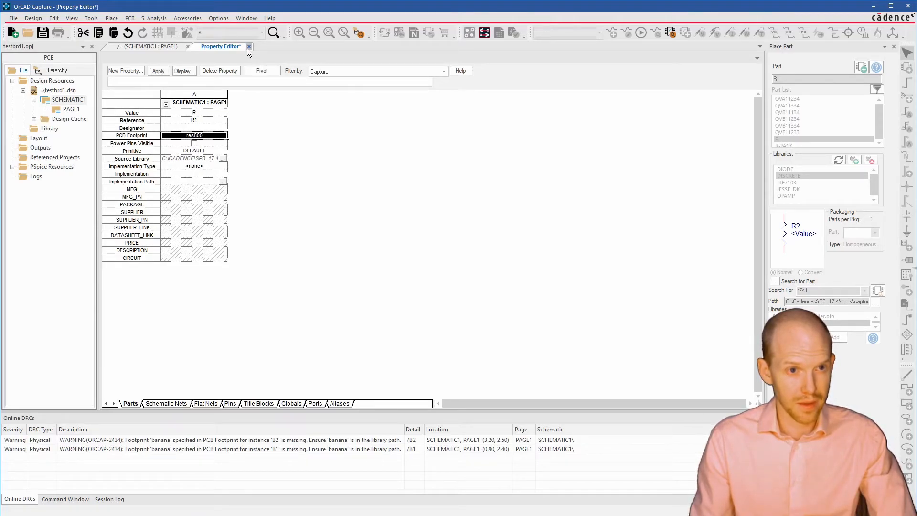
key(ctrl+s)
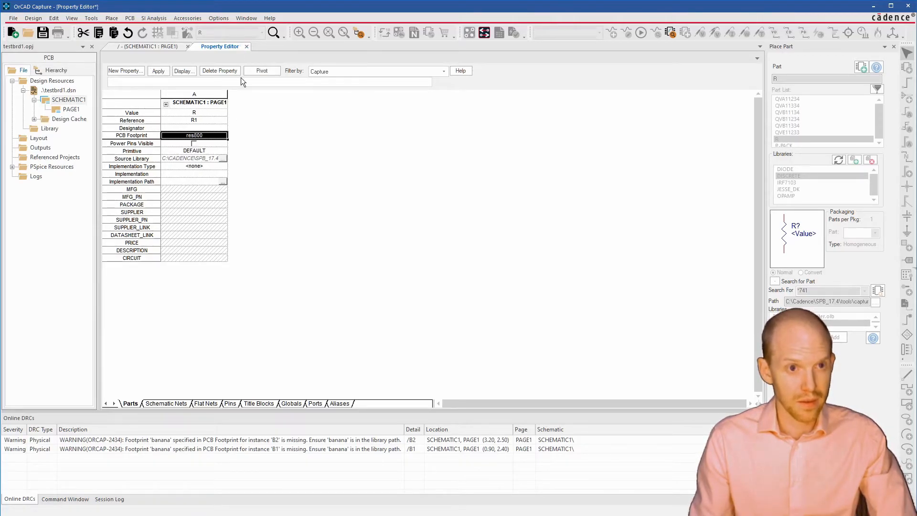
click(247, 46)
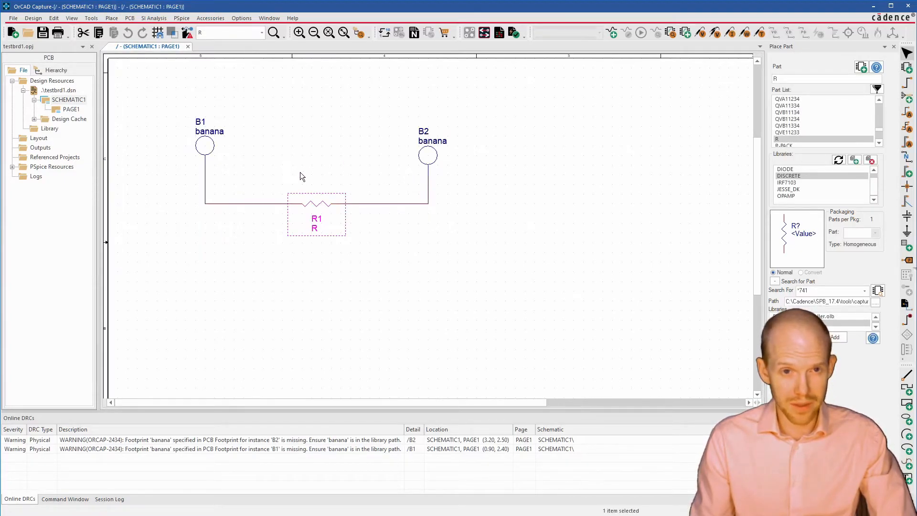
click(301, 287)
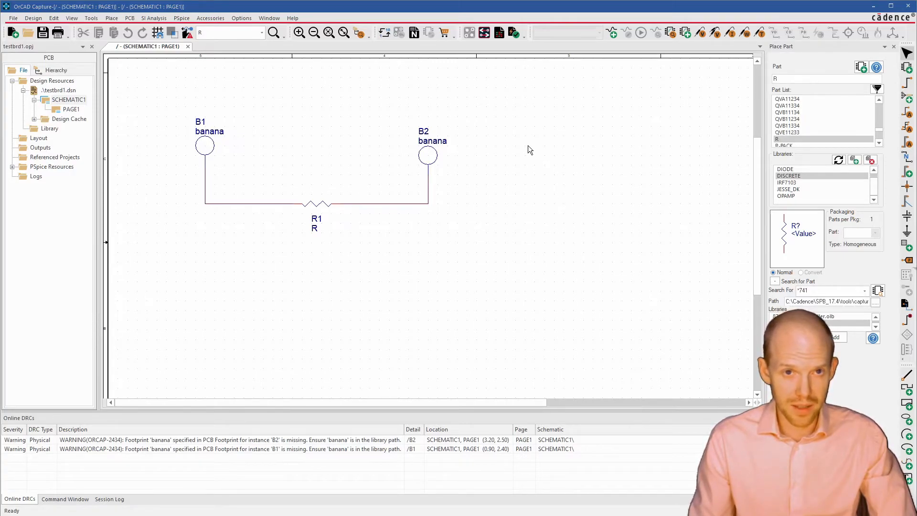
Create a new layout with board file testbrd1.brd in the allegro folder and bring the OrCAD PCB Designer window into full view
click(484, 33)
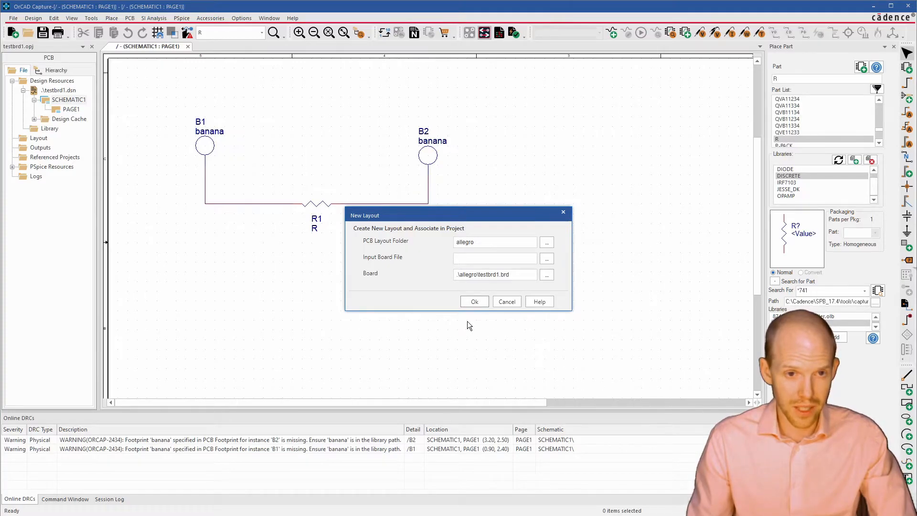
click(473, 302)
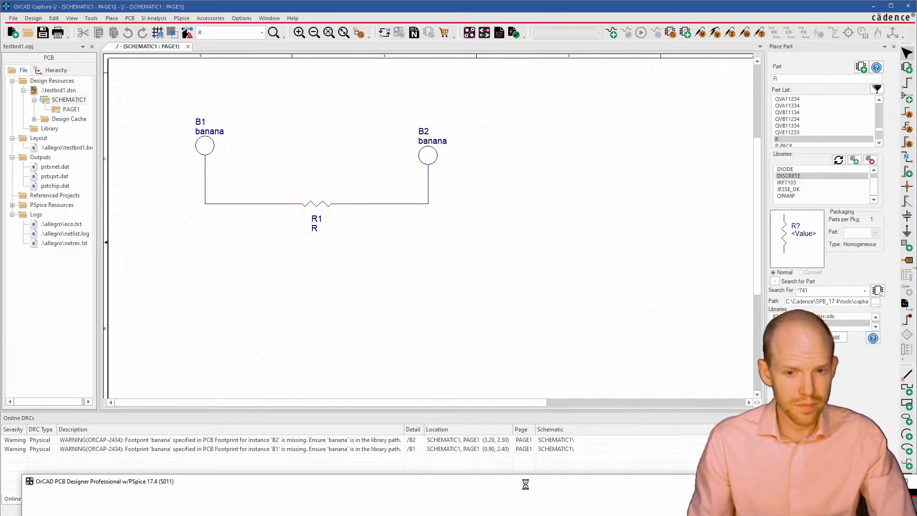
drag(528, 482, 28, 0)
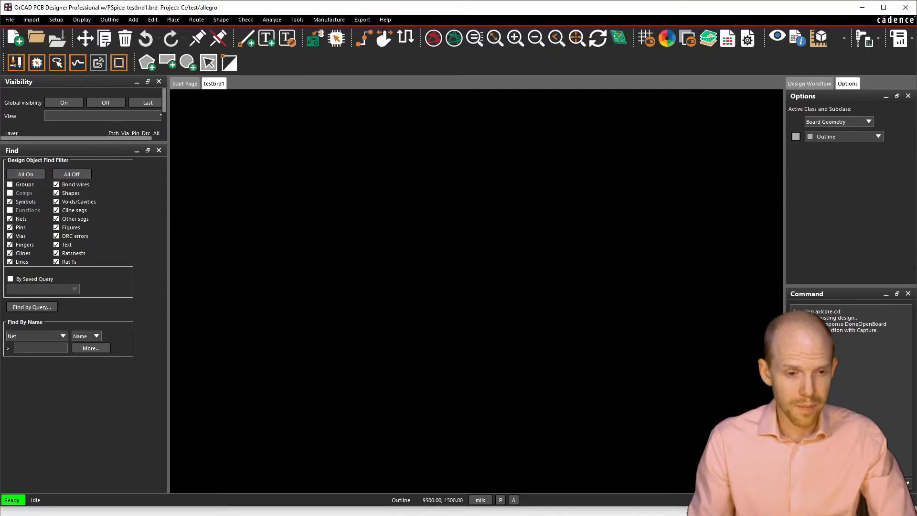
drag(383, 506, 383, 515)
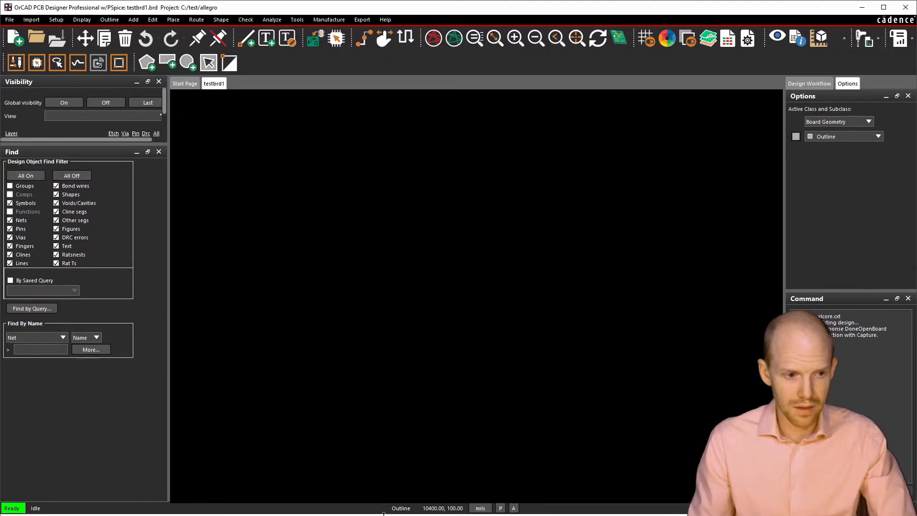
Start manual component placement, place resistor R1 on the board, and try to place banana connector B1
click(173, 20)
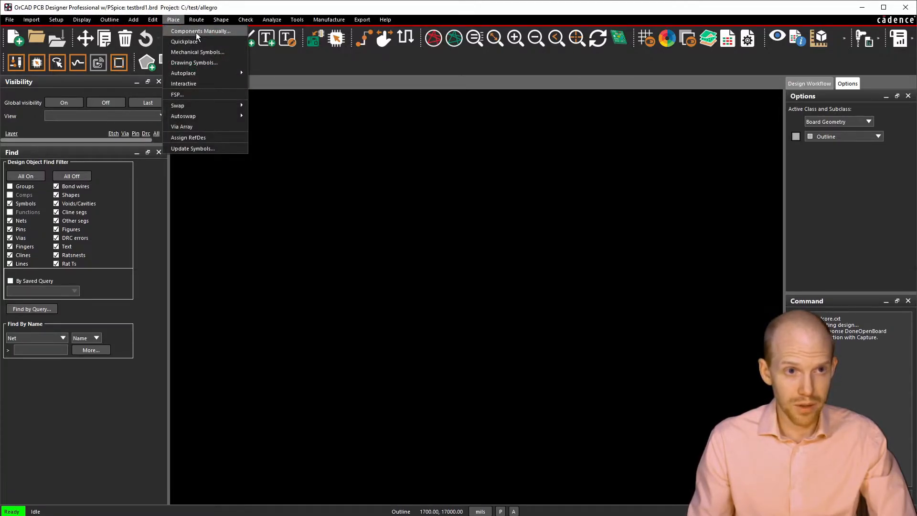
click(196, 32)
drag(688, 460, 375, 130)
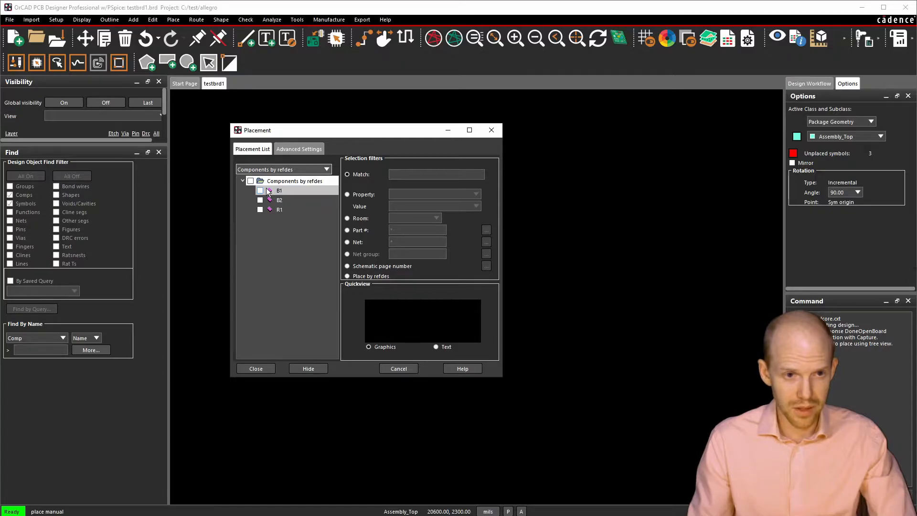
click(259, 210)
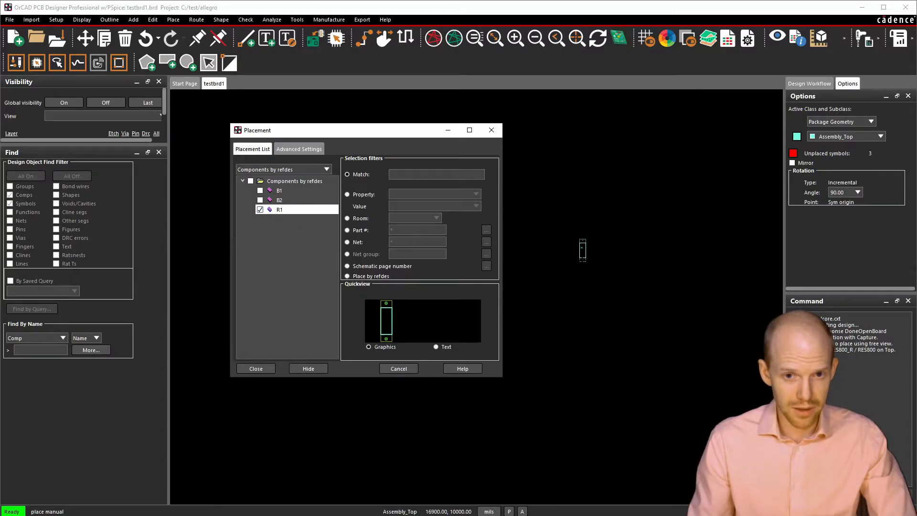
click(583, 250)
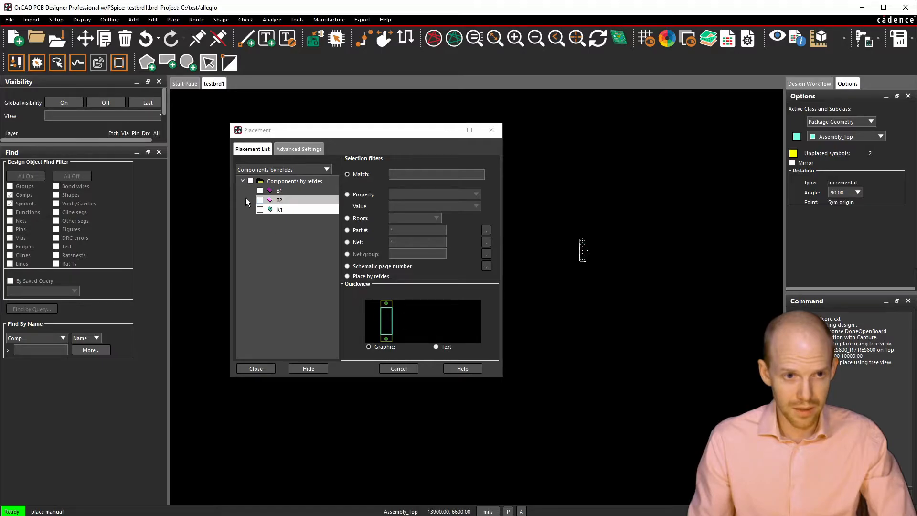
click(260, 191)
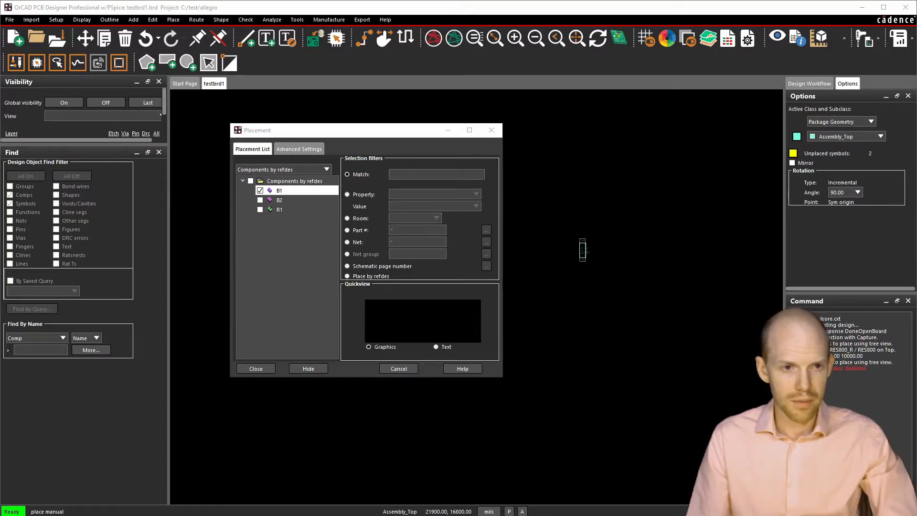
Switch to File Explorer, create a folder named symbols in C:\test and open it
drag(555, 515, 425, 120)
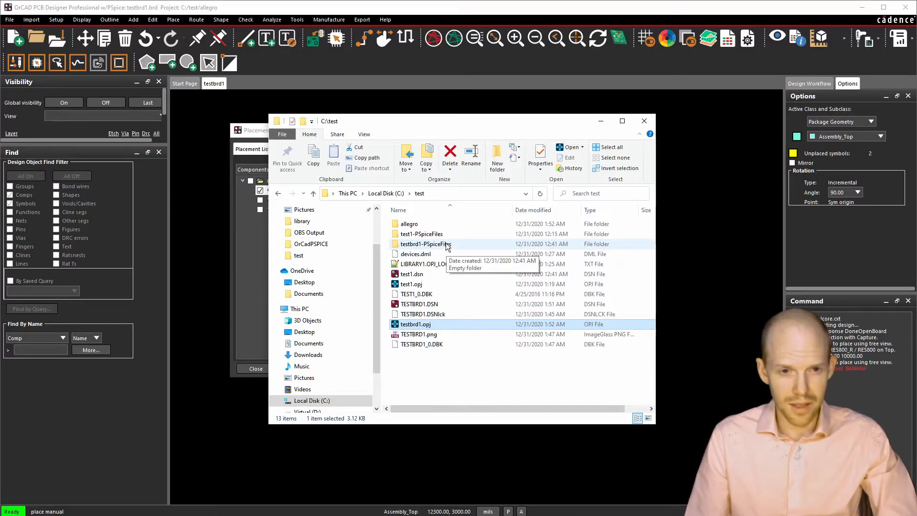
click(497, 163)
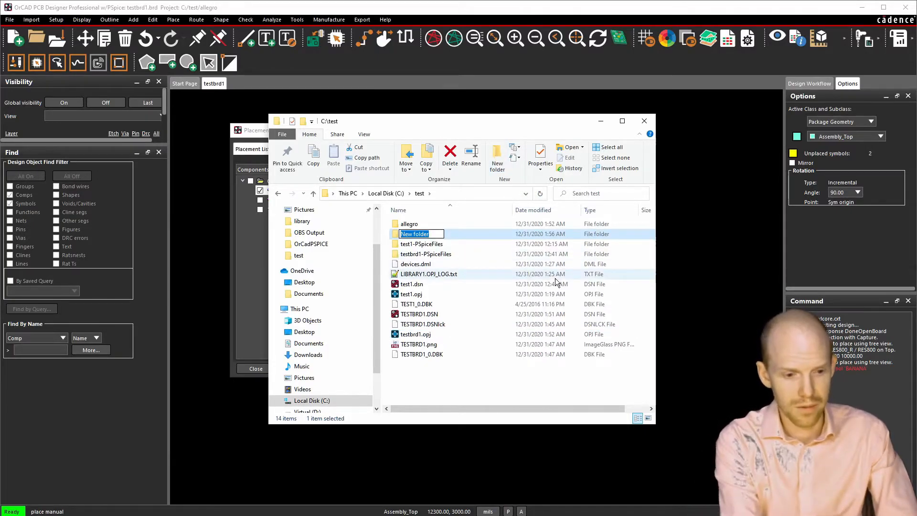
text(symbols)
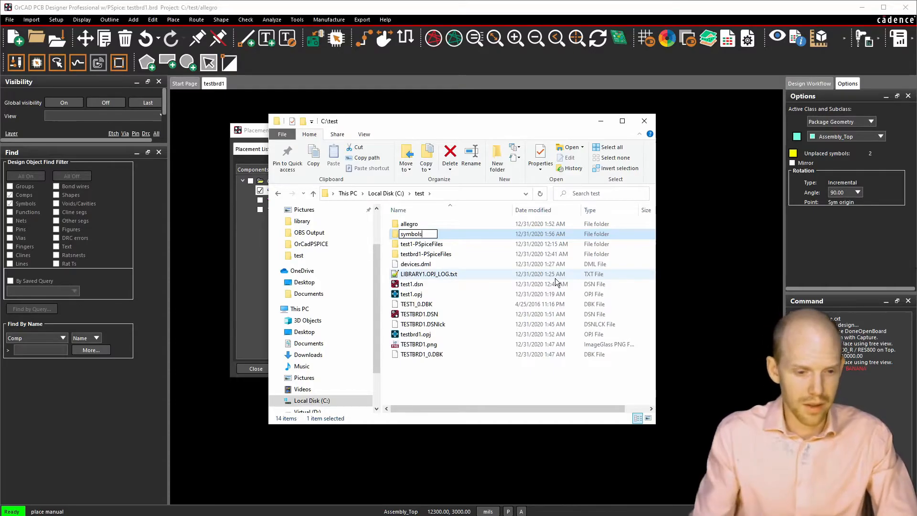
click(448, 375)
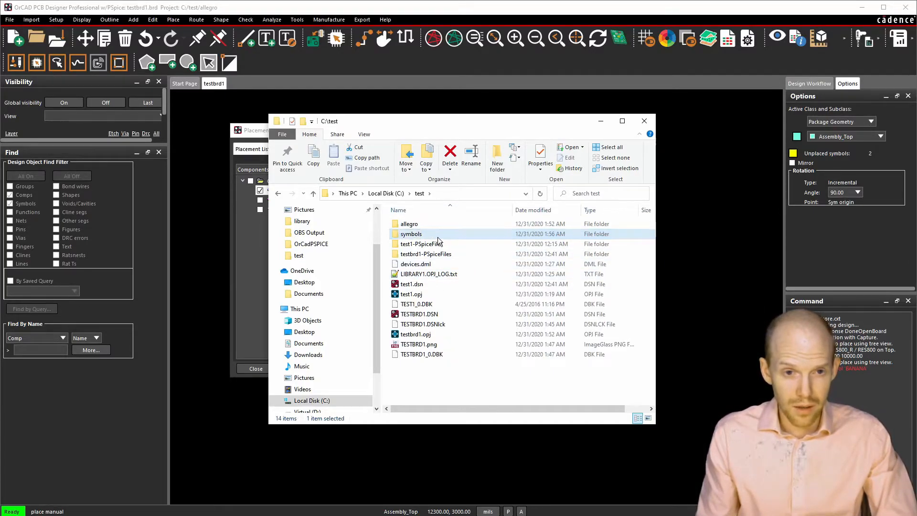
double_click(412, 234)
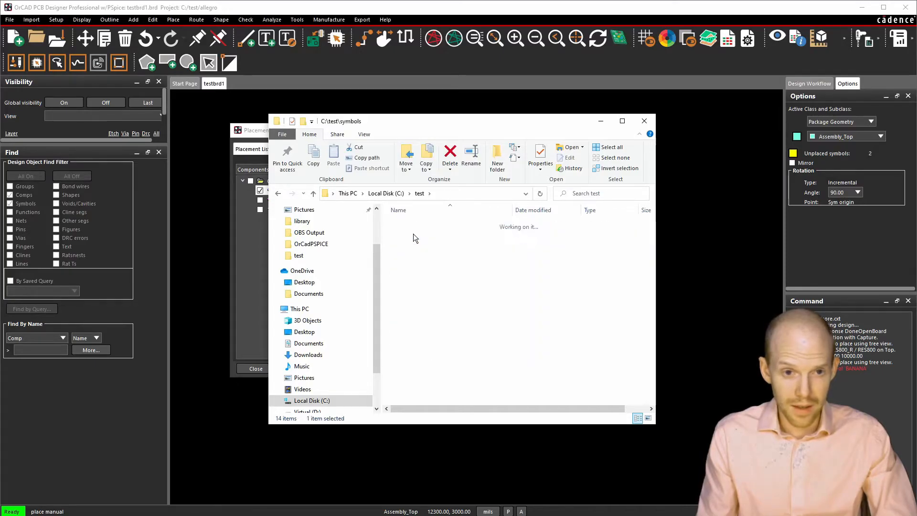
Copy the banana.dra and banana.psm footprint files into C:\test\symbols and move the File Explorer window out of the way
click(808, 347)
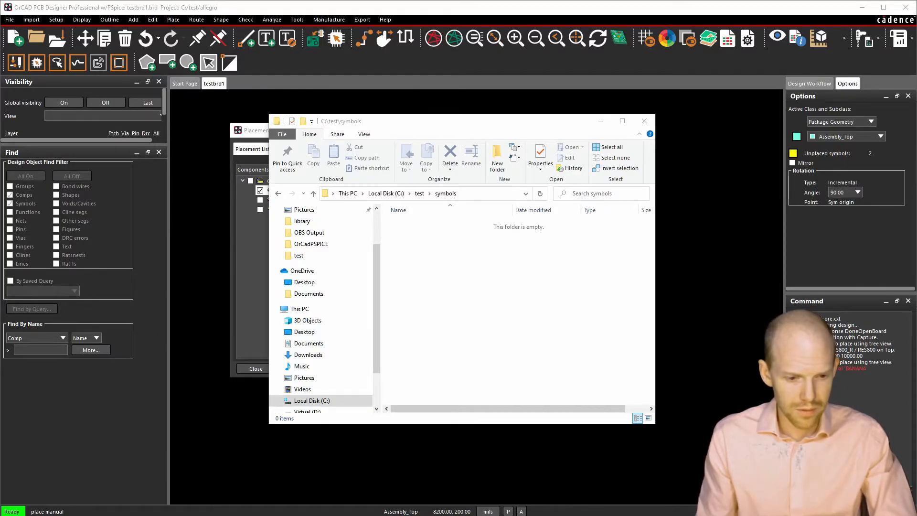
right_drag(471, 246, 446, 316)
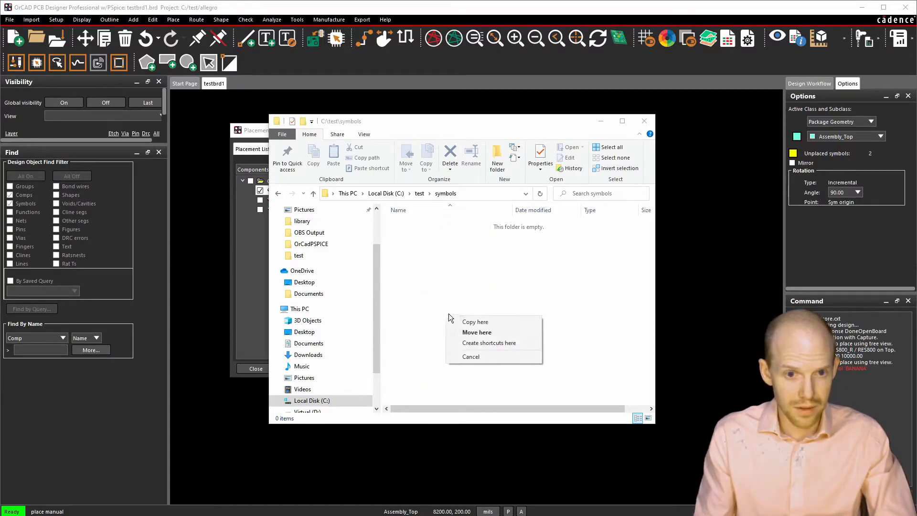
click(467, 319)
click(404, 223)
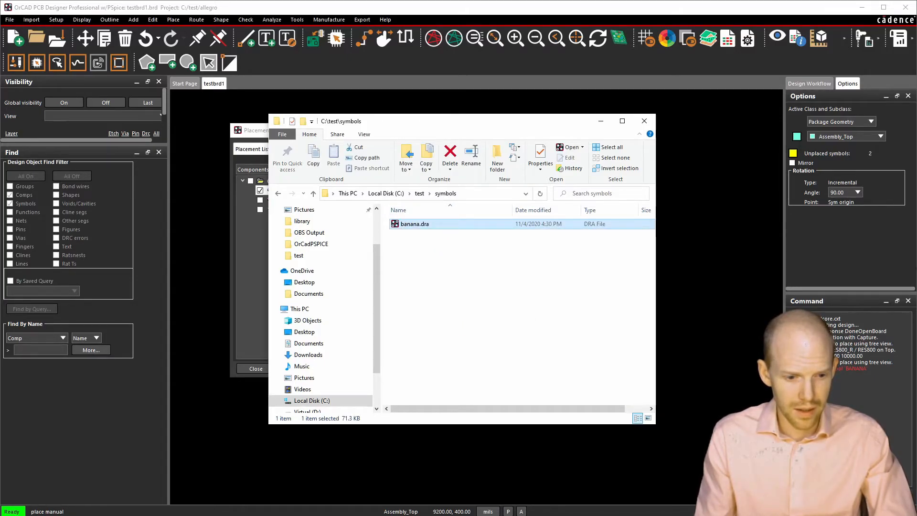
right_drag(485, 316, 455, 300)
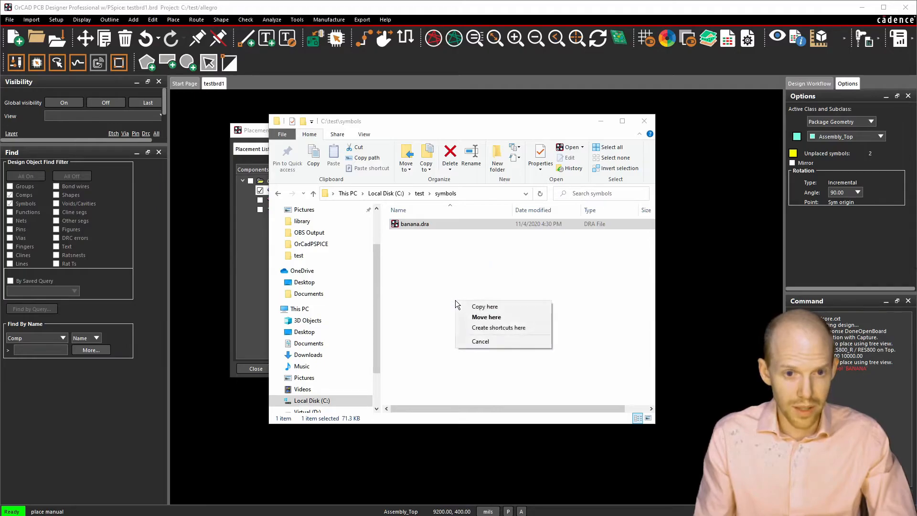
click(469, 308)
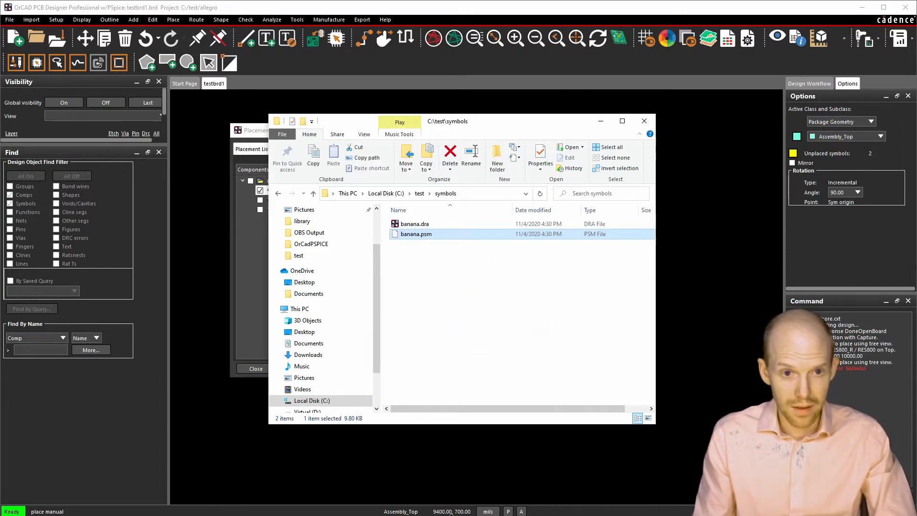
drag(491, 123, 598, 189)
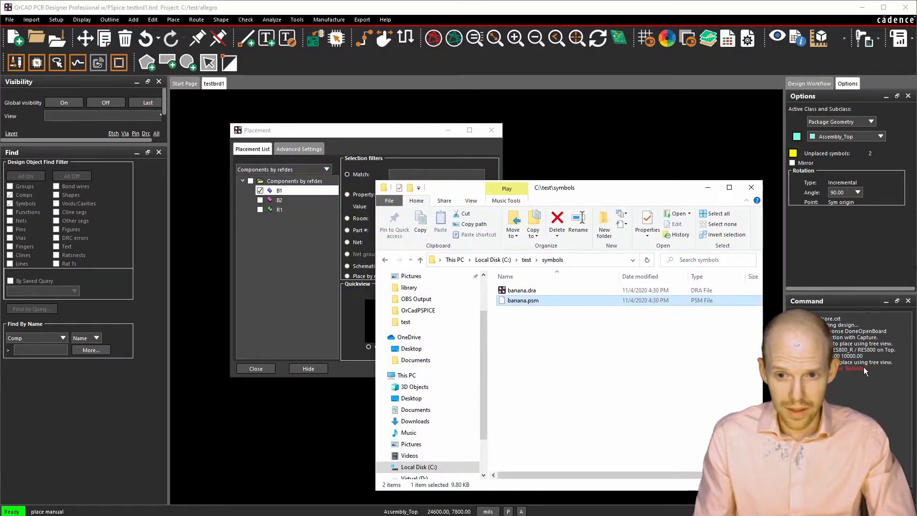
drag(587, 189, 916, 515)
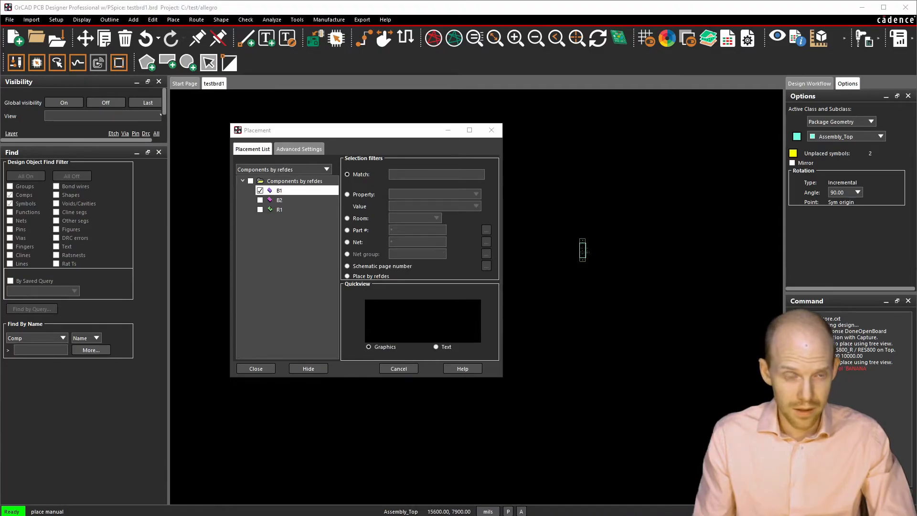
Restart manual component placement in OrCAD PCB Designer and try again to place banana connector B1
click(261, 200)
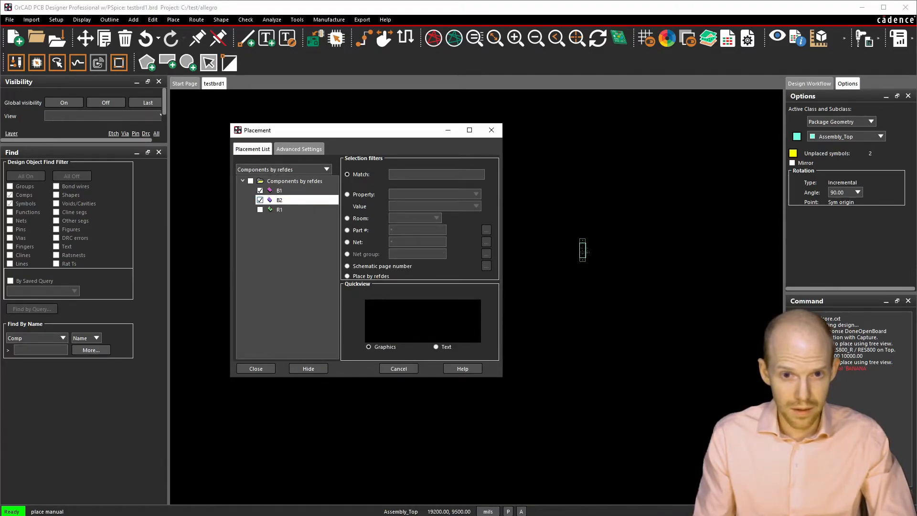
click(260, 200)
click(261, 190)
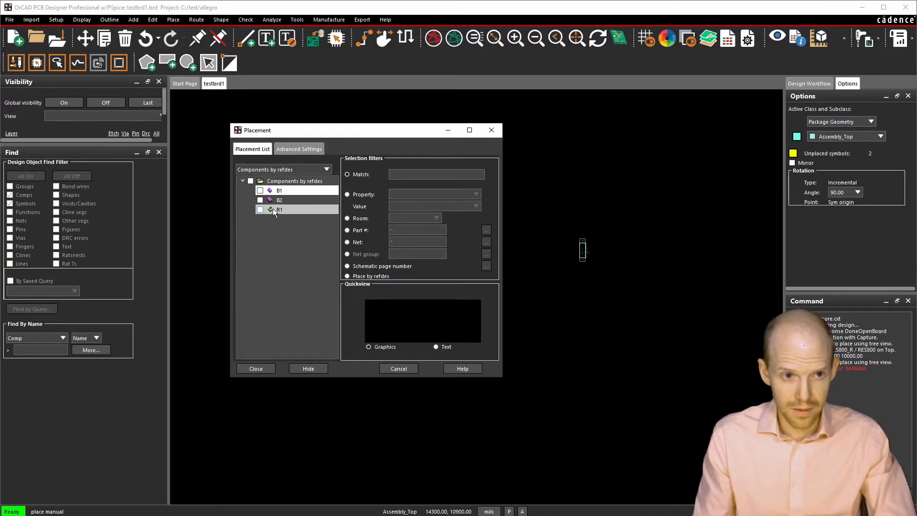
click(398, 368)
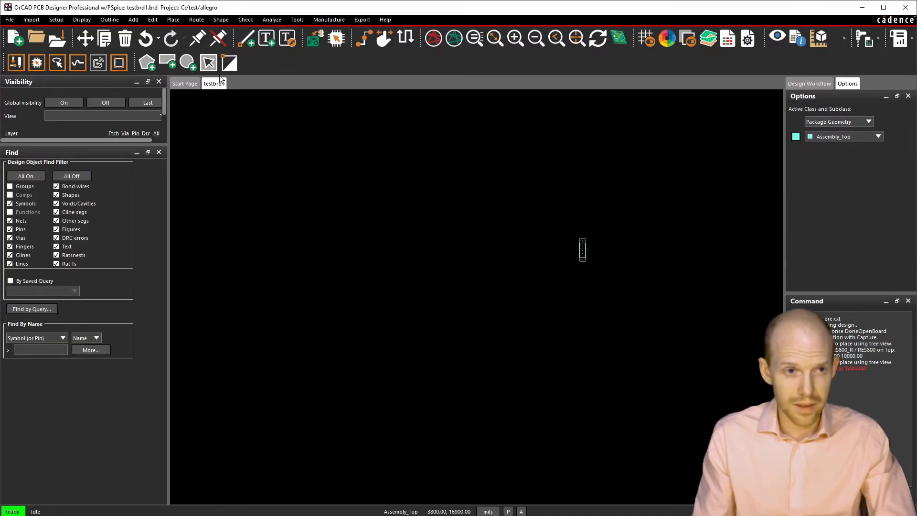
click(172, 19)
click(196, 29)
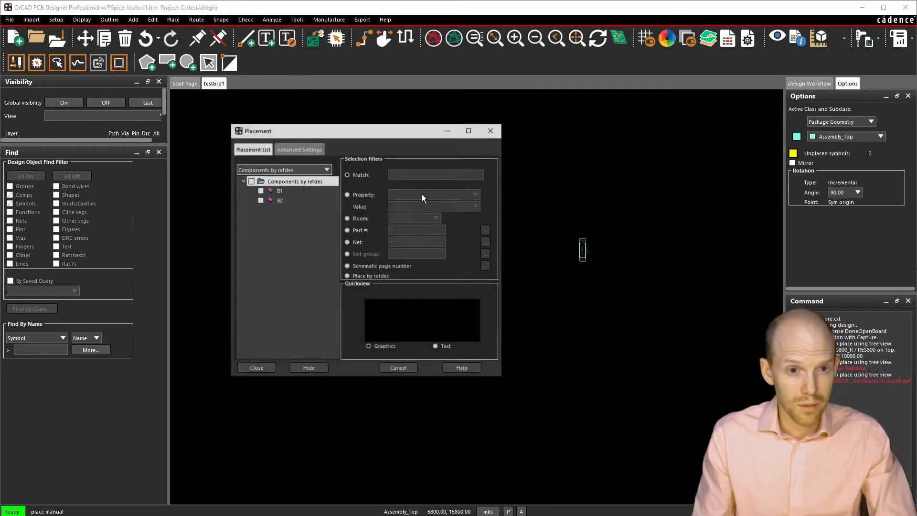
click(261, 191)
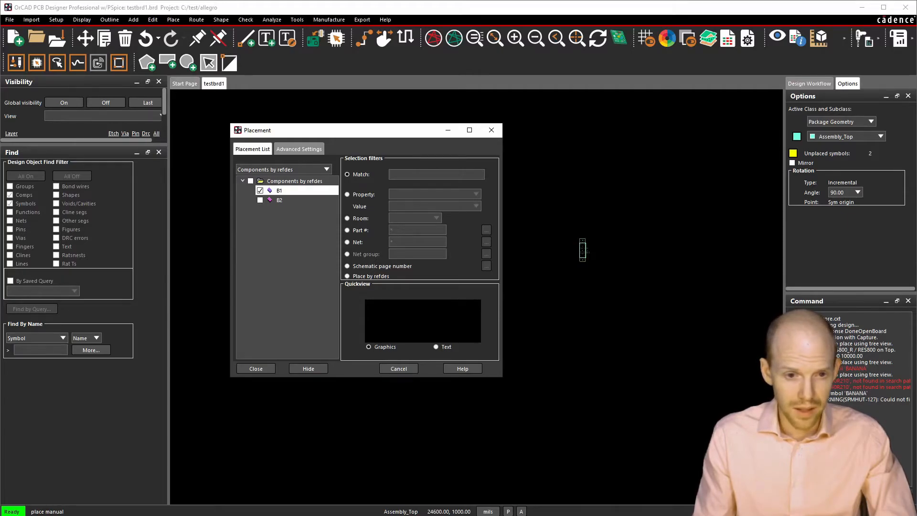
Switch to File Explorer, copy the padstack file 340r210.pad into C:\test\symbols, and move the window out of the way
drag(765, 515, 424, 136)
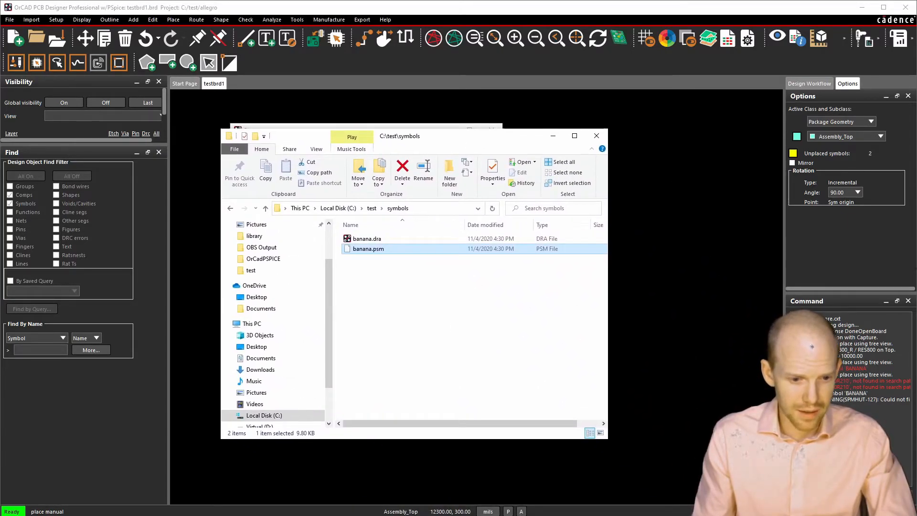
click(805, 351)
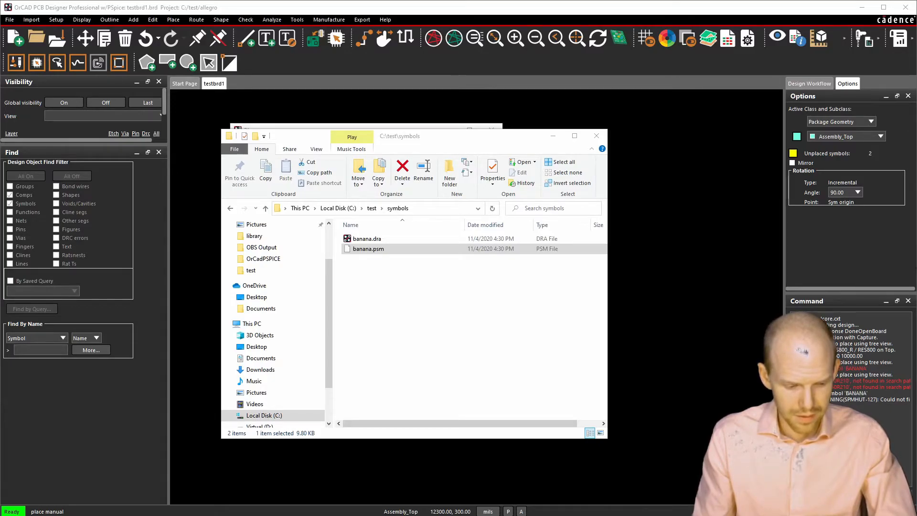
right_drag(383, 420, 414, 332)
click(431, 337)
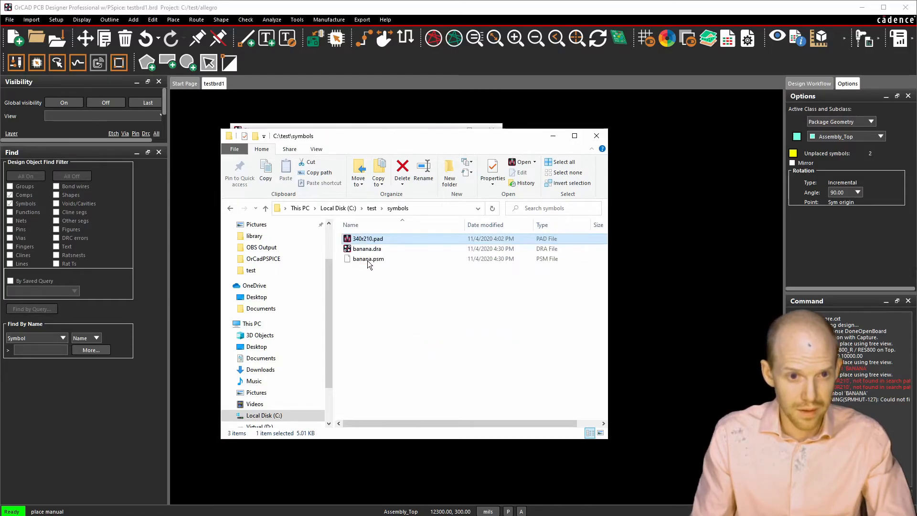
drag(532, 139, 659, 291)
click(679, 288)
Restart manual component placement and place banana connector B1 above the resistor and B2 below it, then close the Placement dialog
click(399, 368)
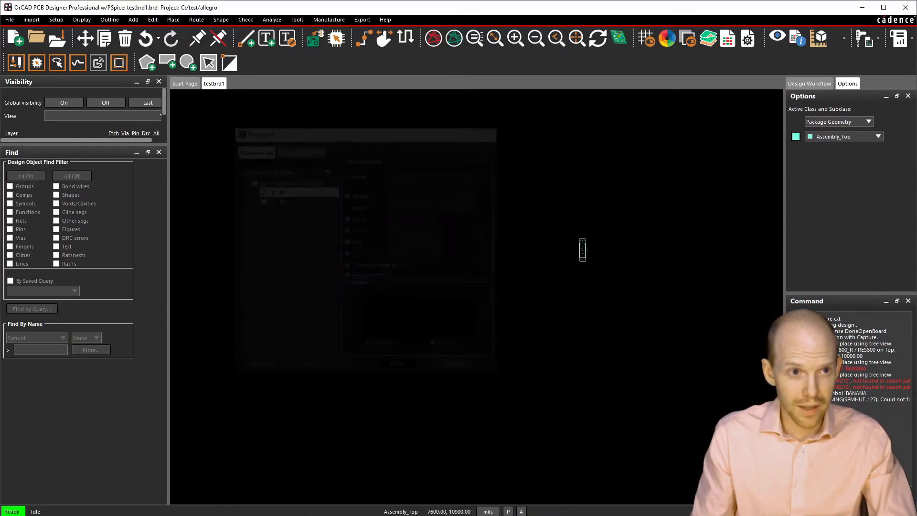
click(175, 19)
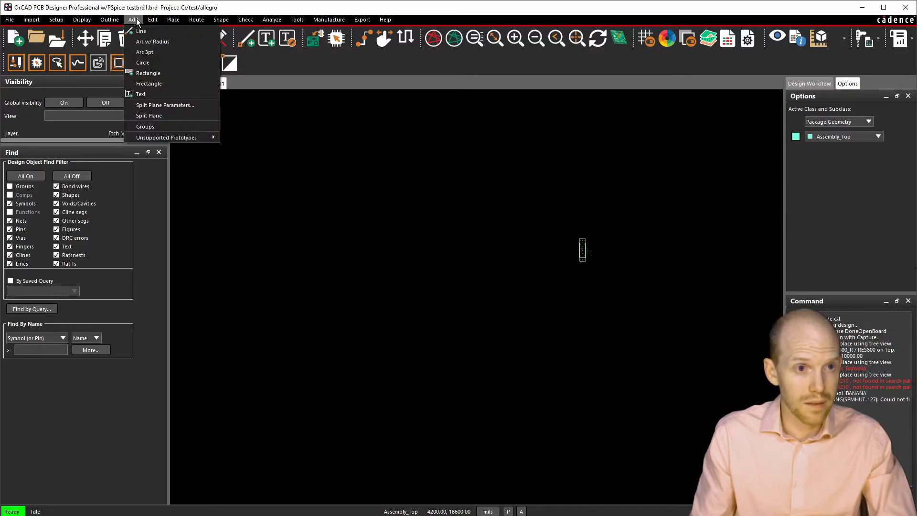
click(181, 31)
click(251, 182)
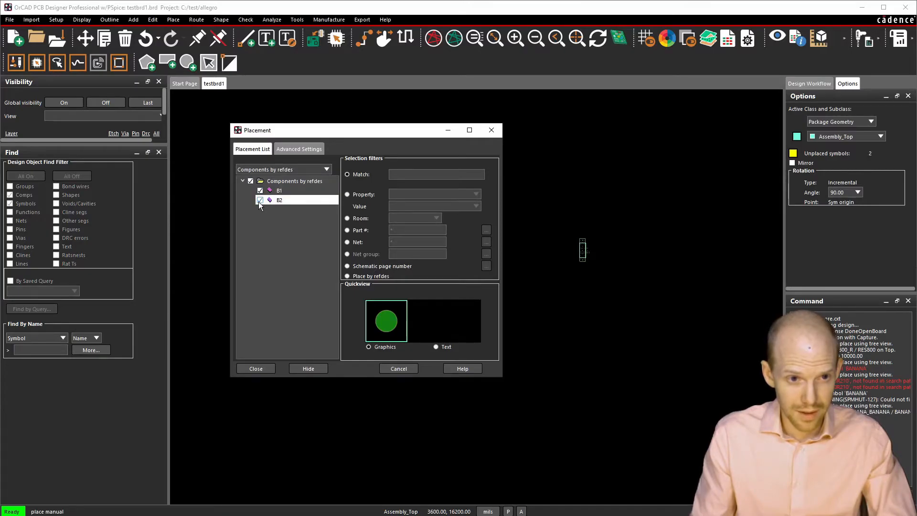
click(585, 184)
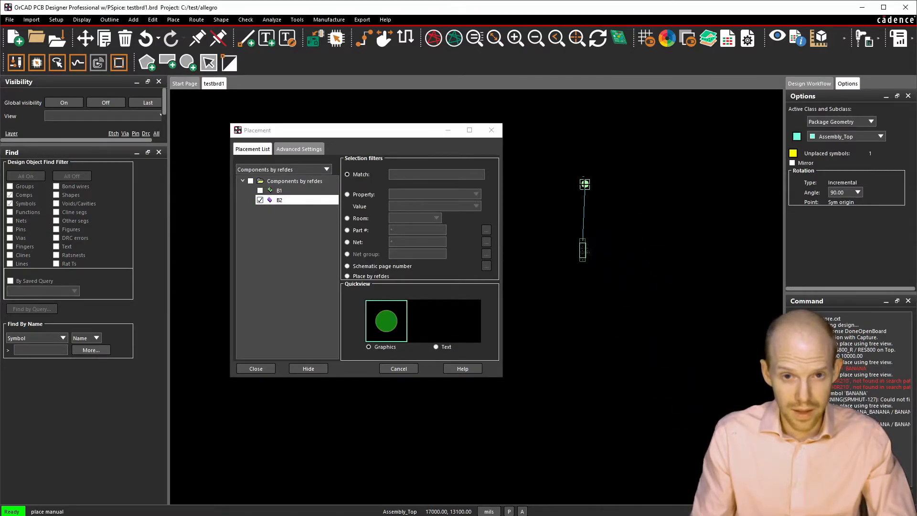
click(582, 311)
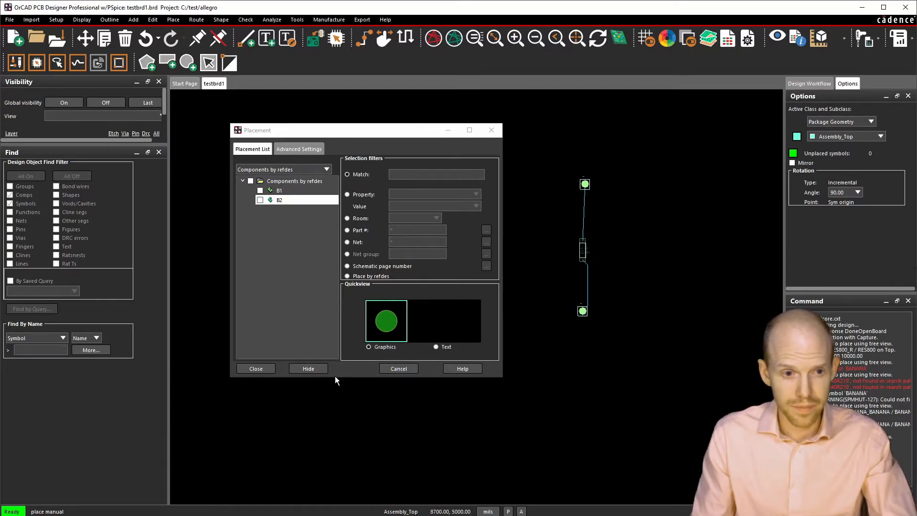
click(256, 368)
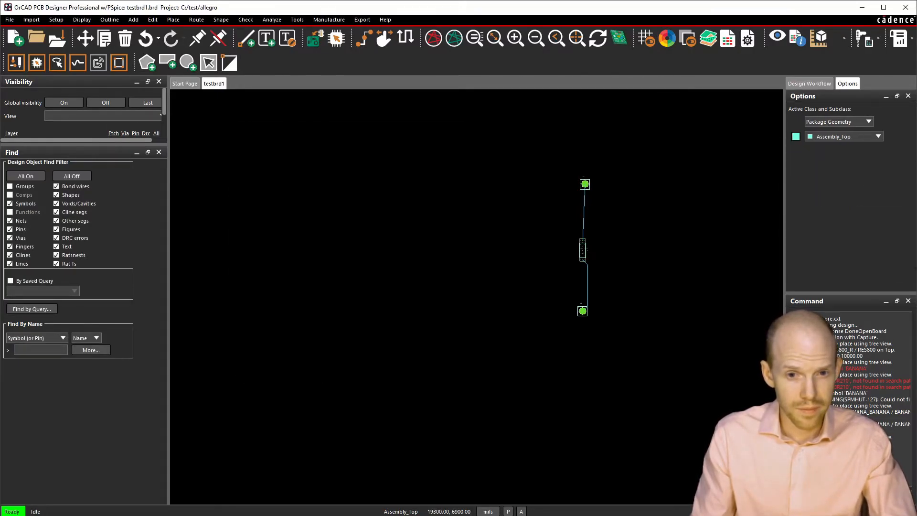
Start the Add Connect routing command on the Top layer and set the line width to 30 mils
click(246, 38)
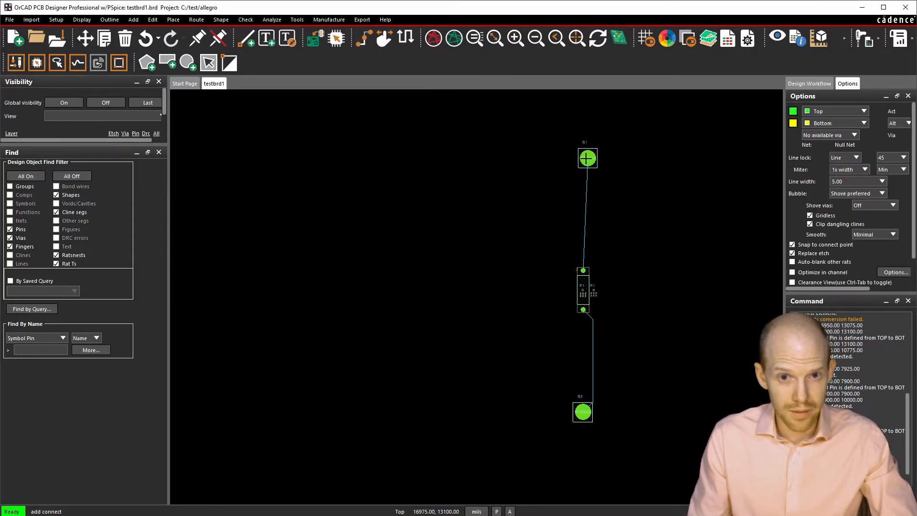
click(881, 182)
click(851, 181)
drag(845, 182, 816, 182)
text(30)
key(Return)
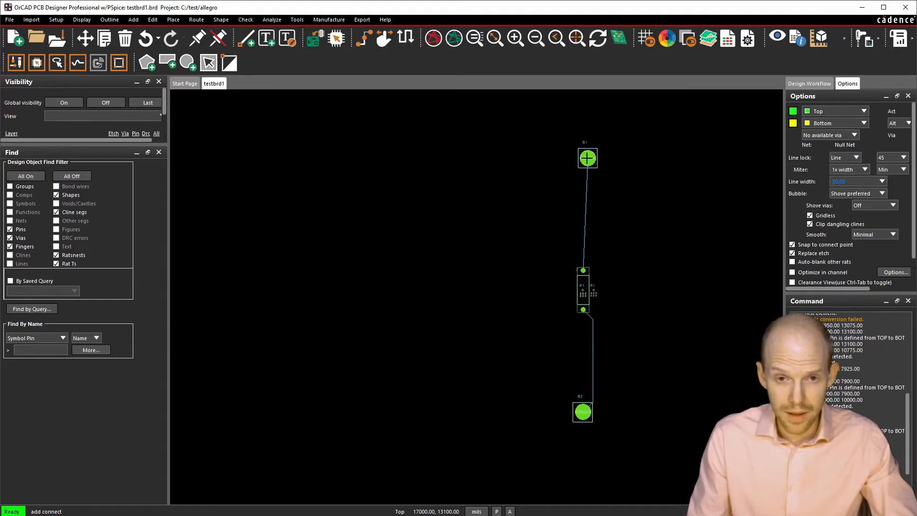
Route Top-layer traces from B1 to the resistor's upper pin and from its lower pin to B2, and end routing
click(588, 158)
click(583, 271)
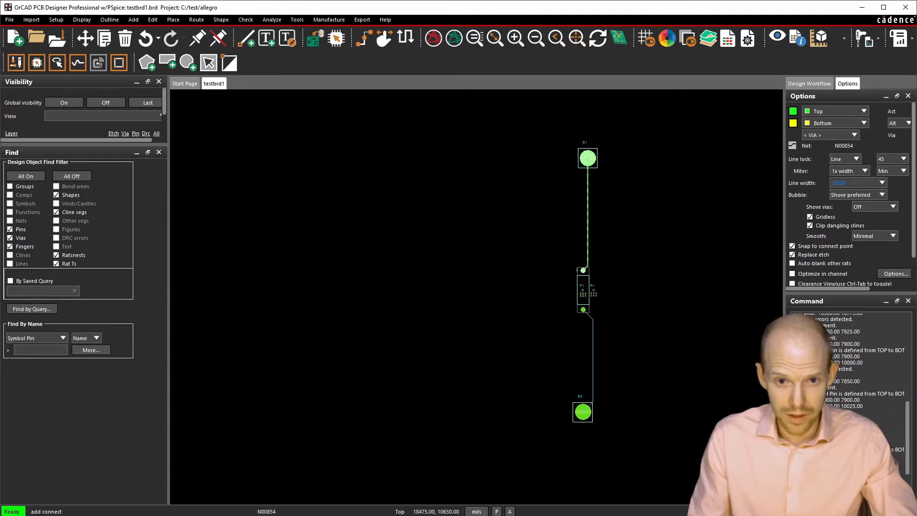
click(583, 310)
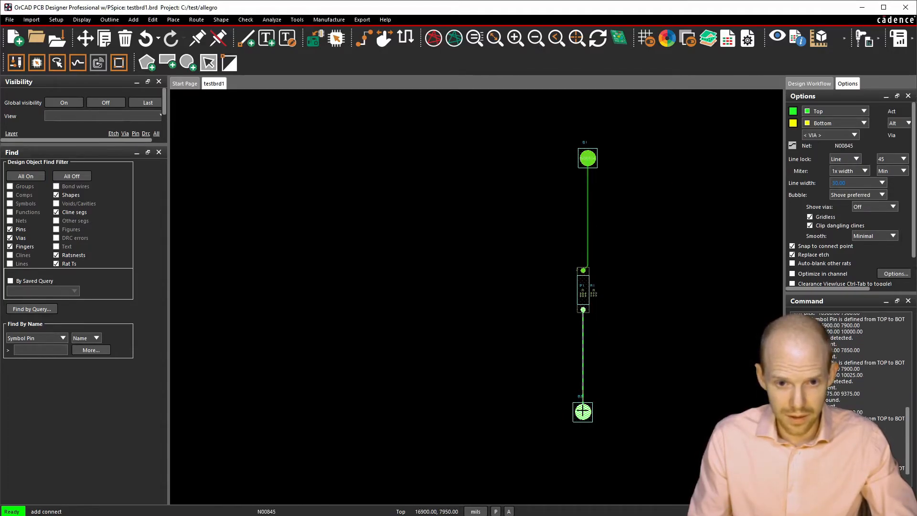
click(583, 412)
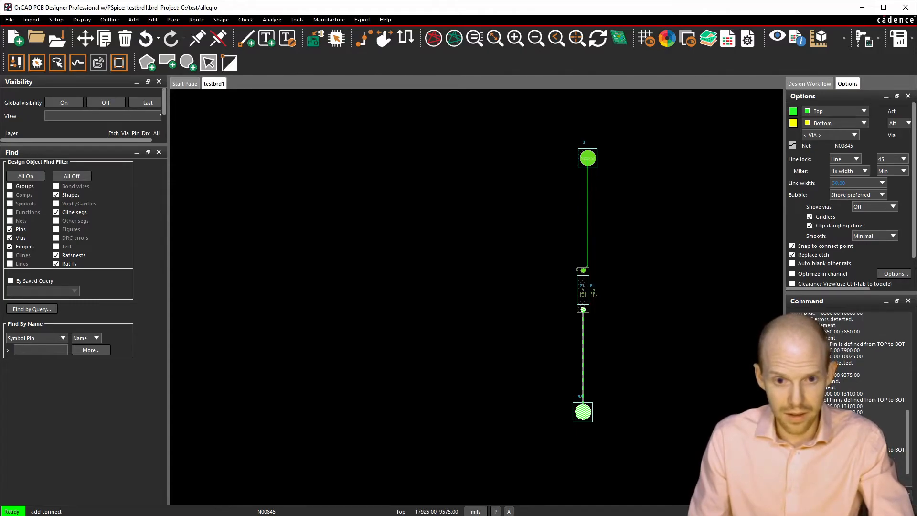
key(F6)
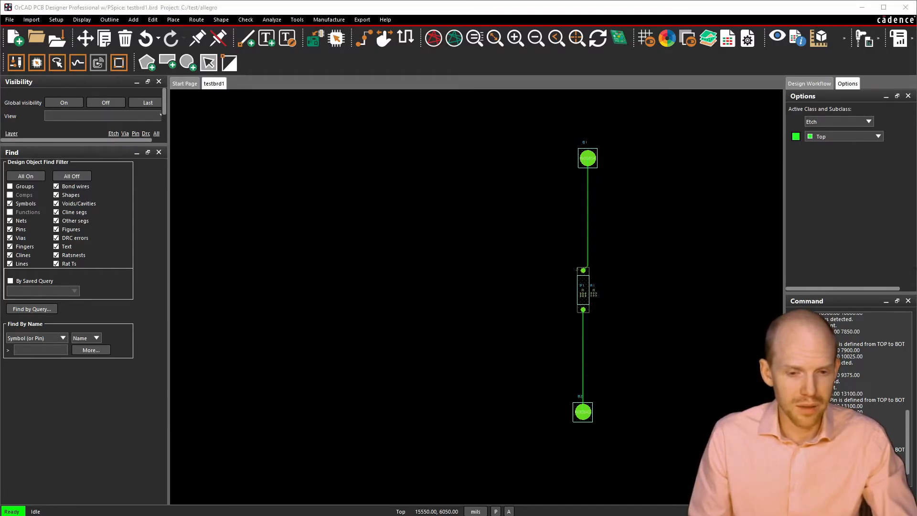
Switch to the PowerPoint file-extension table and File Explorer, and examine the test1 and testbrd1 project (.opj) and design (.dsn) files in C:\test
drag(526, 515, 438, 46)
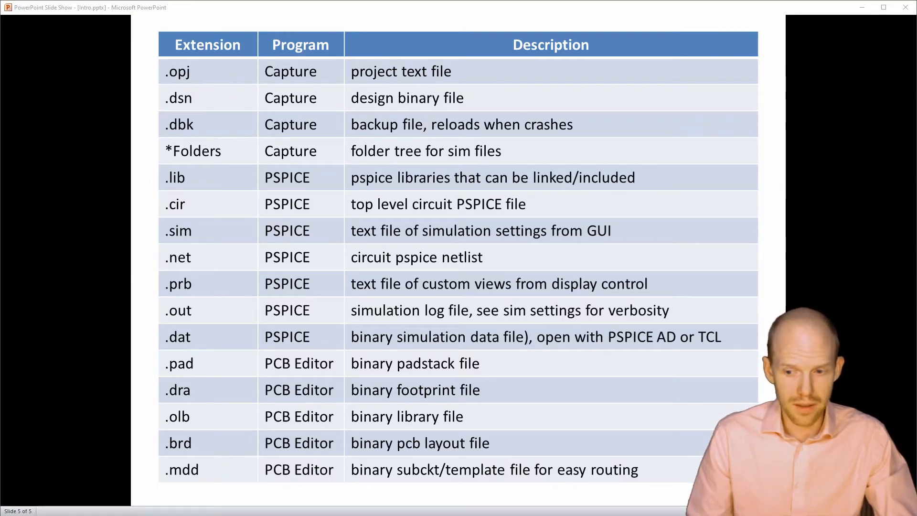
key(alt+Tab)
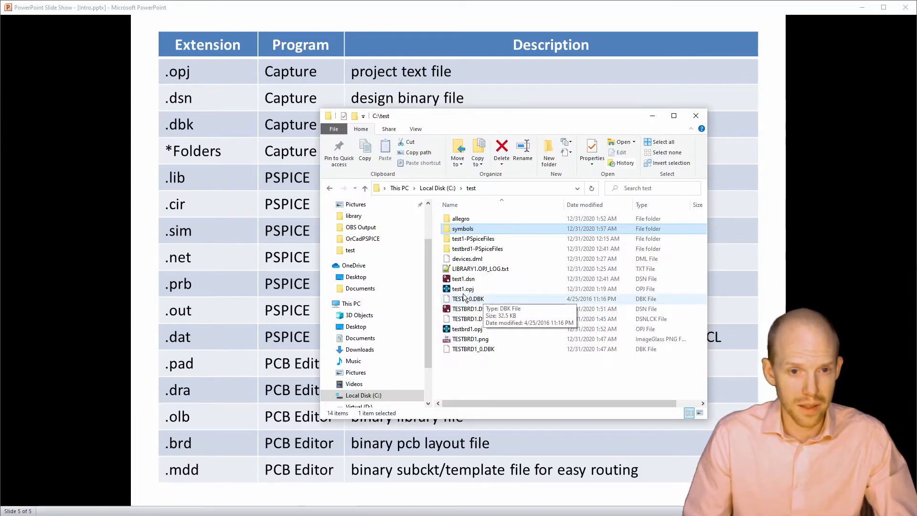
click(468, 290)
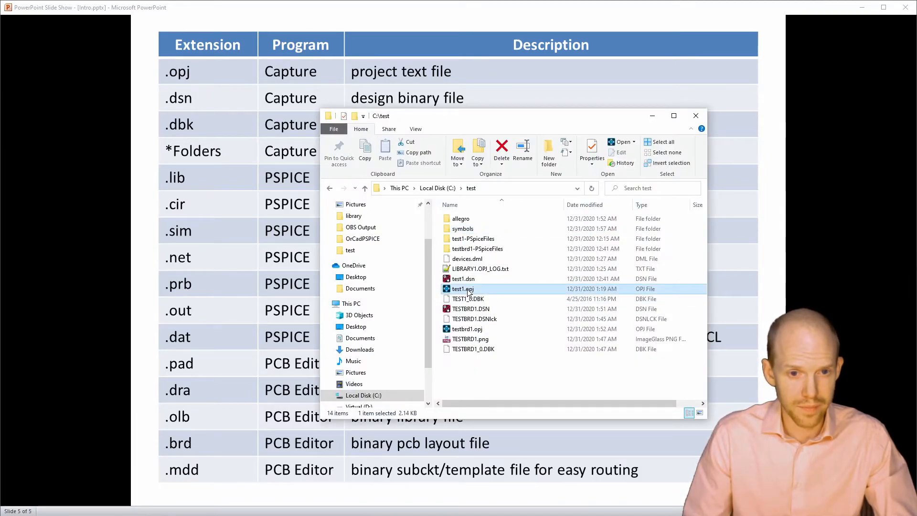
click(468, 330)
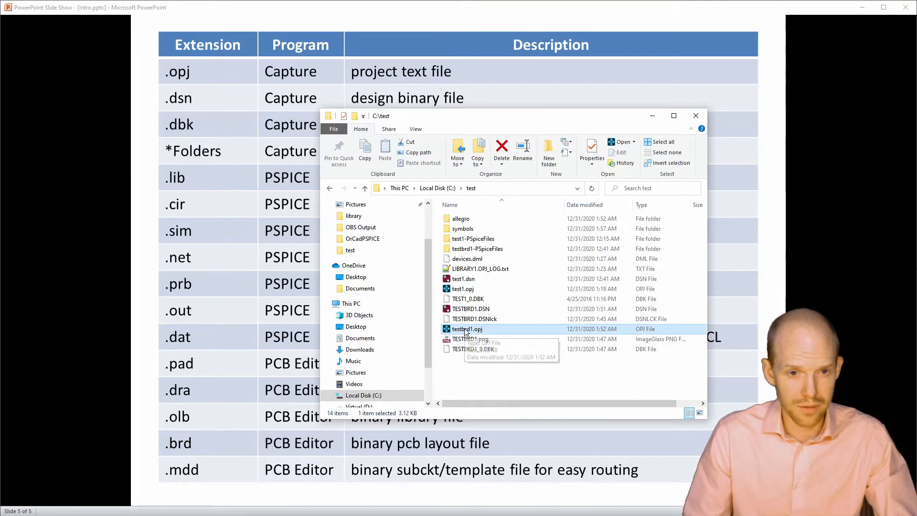
drag(491, 123, 706, 86)
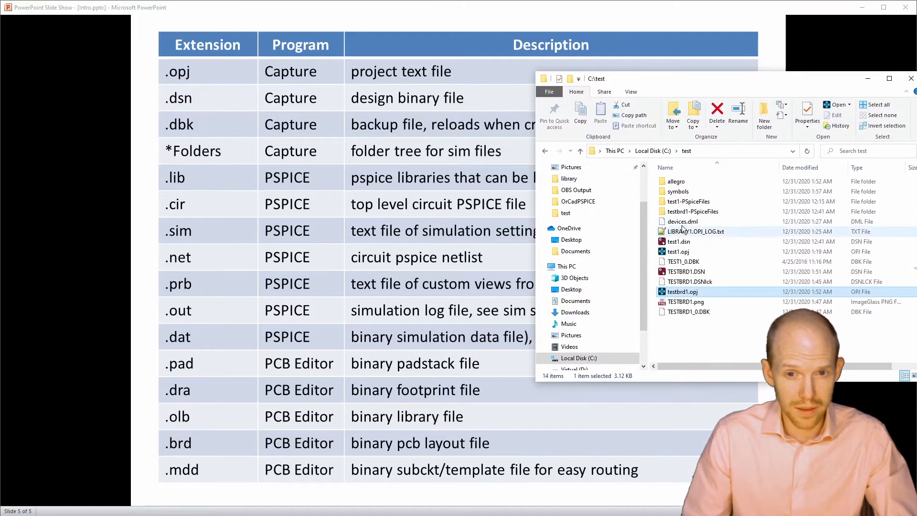
click(700, 272)
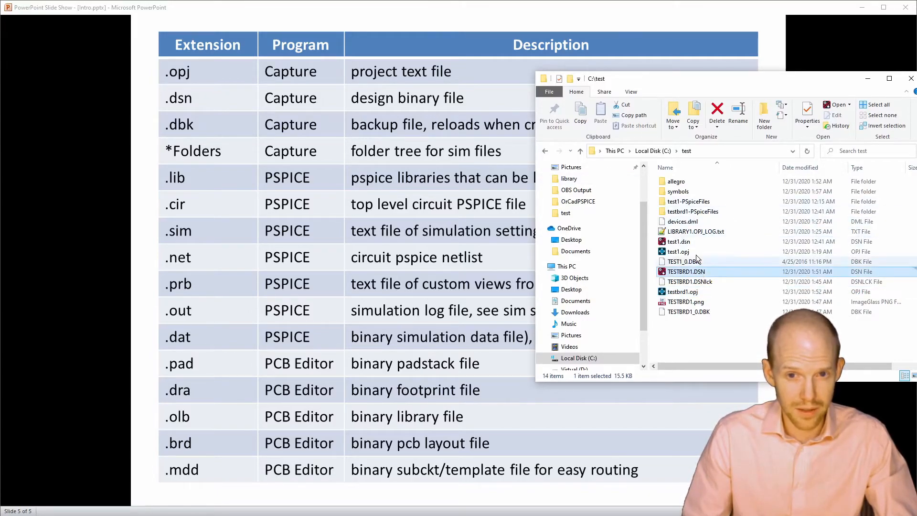
click(688, 242)
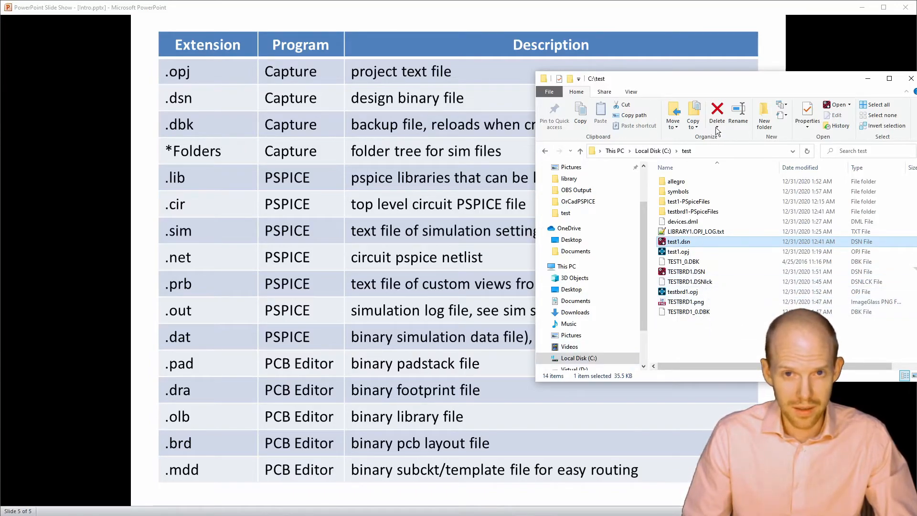
drag(718, 78, 646, 174)
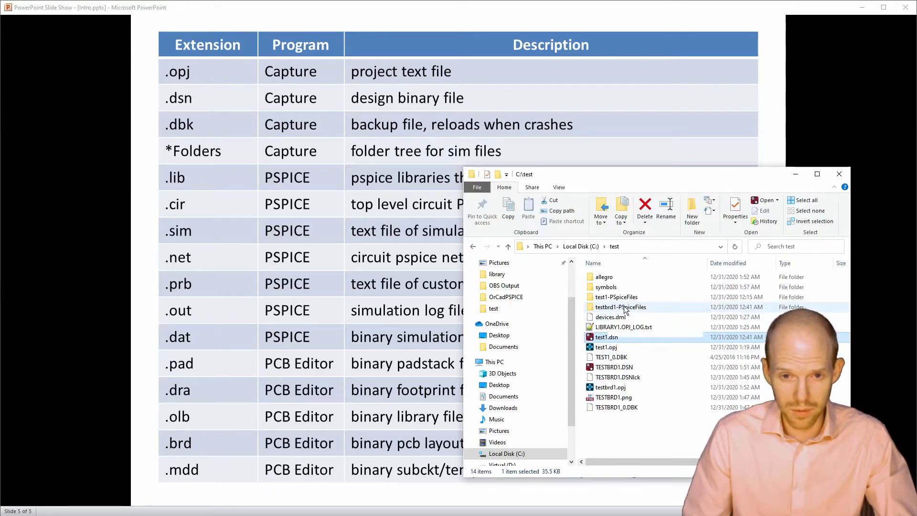
Look inside the testbrd1-PSpiceFiles folder, then browse test1-PSpiceFiles down through Boost_Converter to its Transient folder
double_click(610, 308)
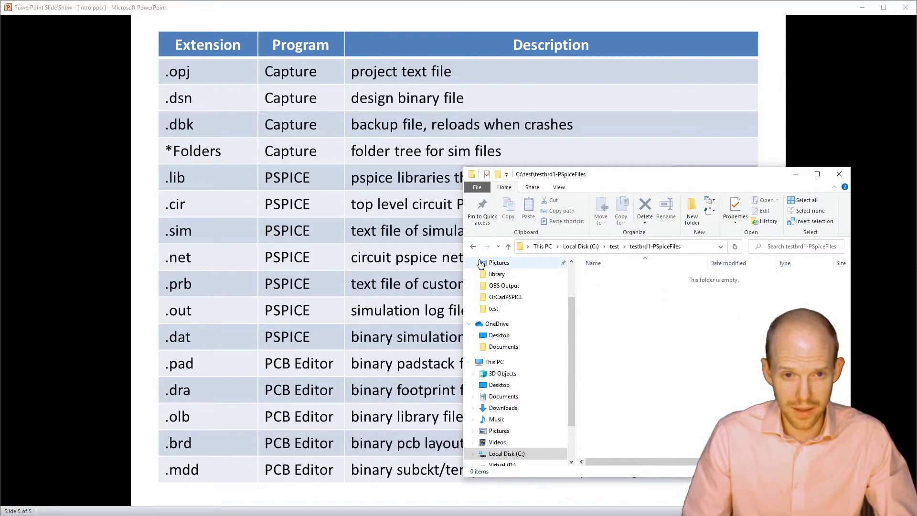
click(473, 247)
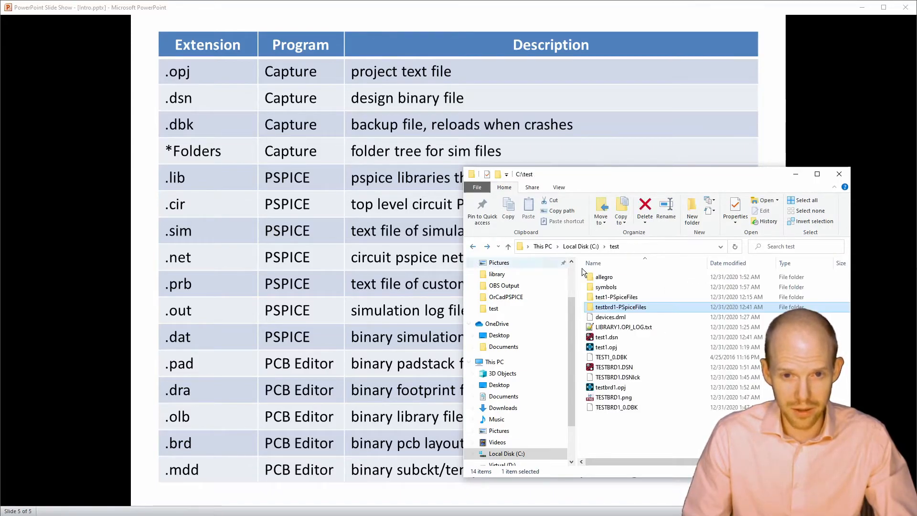
double_click(626, 297)
double_click(629, 277)
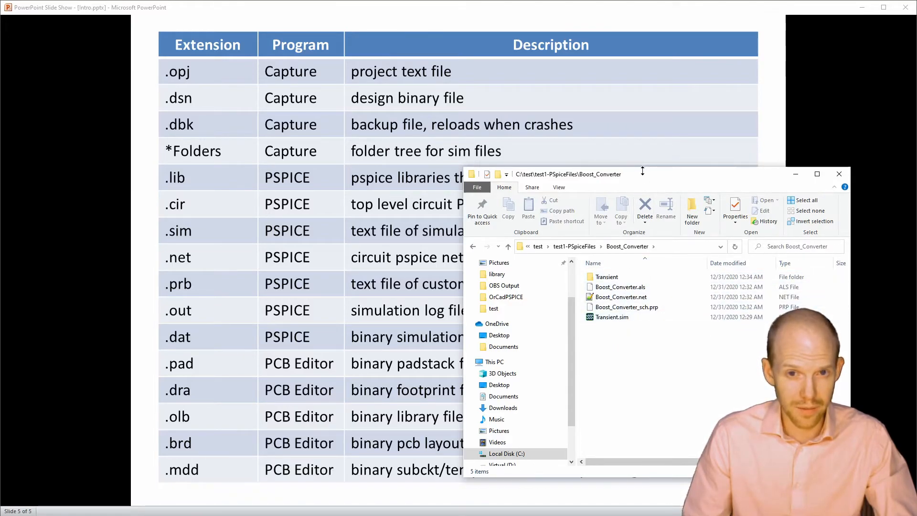
drag(638, 175, 783, 156)
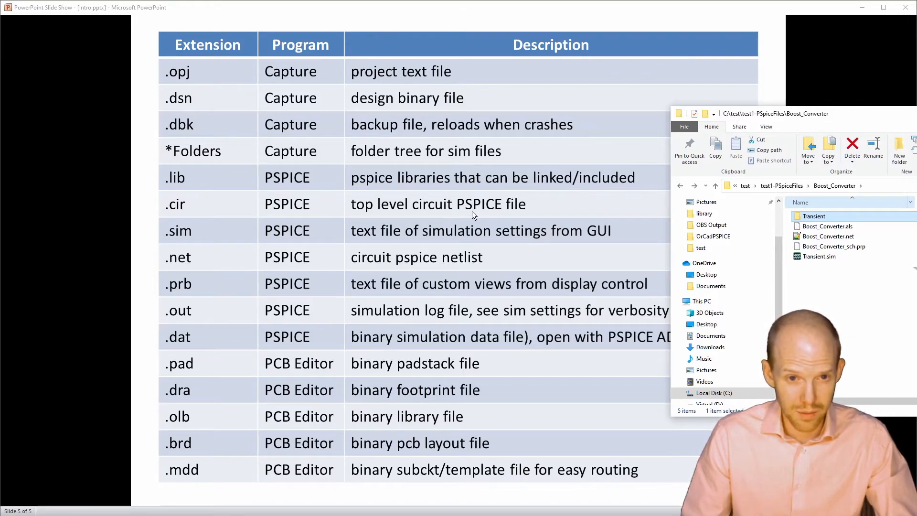
drag(861, 115, 723, 135)
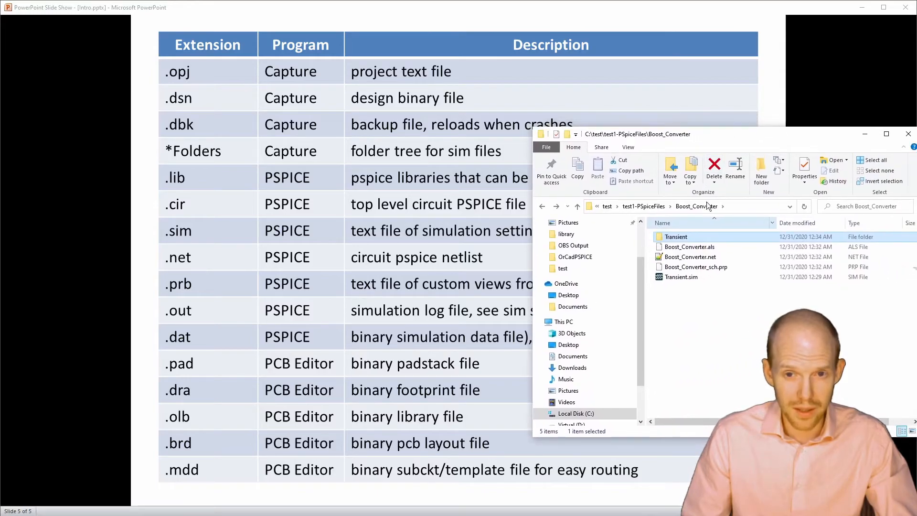
double_click(700, 237)
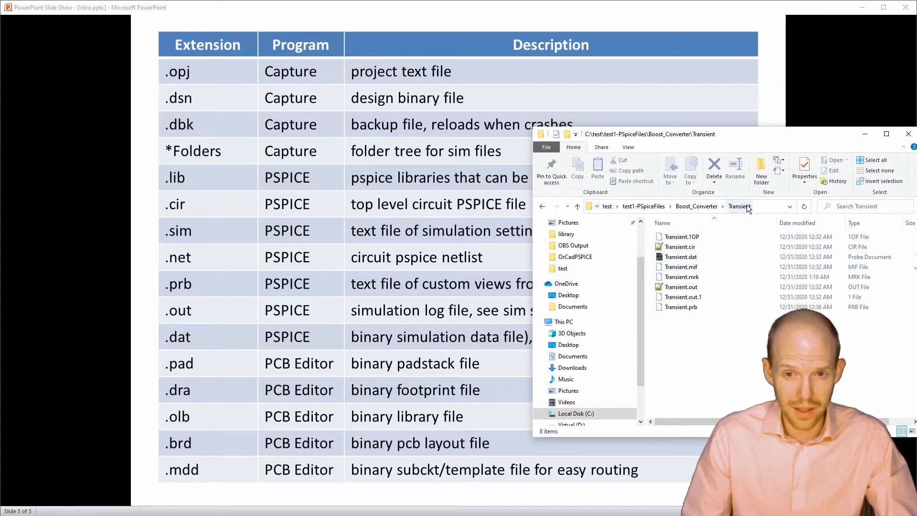
Open Transient.cir in Notepad++, examine its analysis directives and the line including Boost_Converter.net, and close it
click(667, 247)
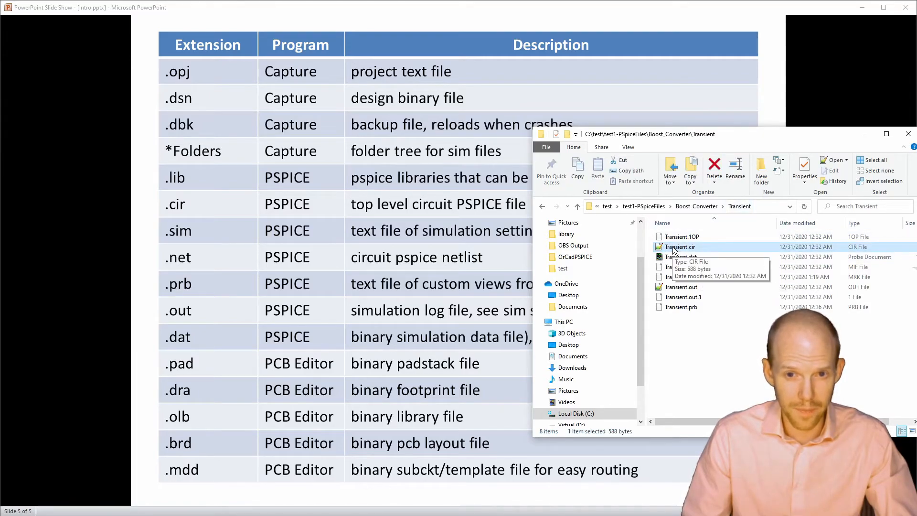
double_click(674, 248)
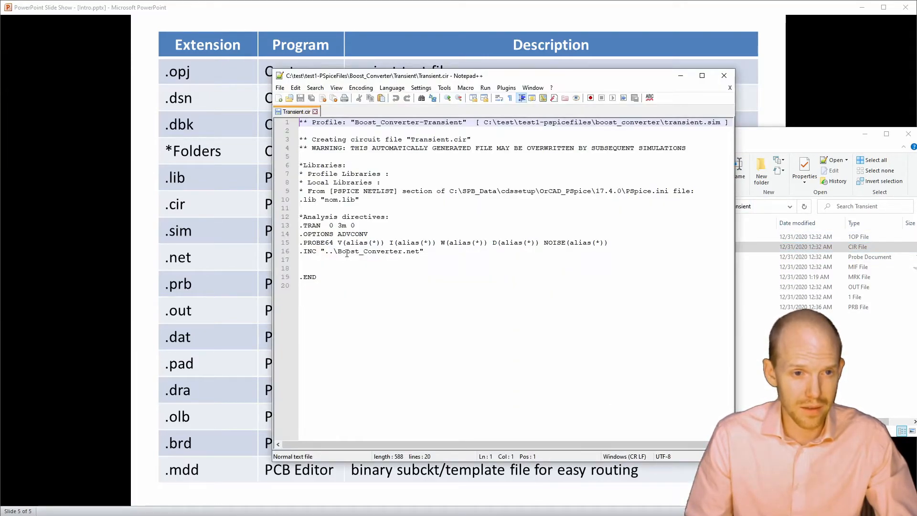
drag(424, 251, 342, 250)
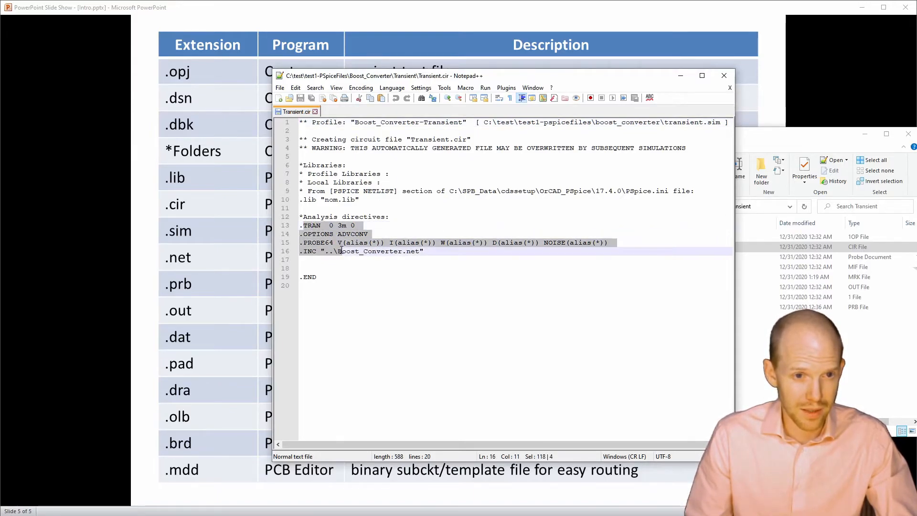
drag(425, 252, 330, 252)
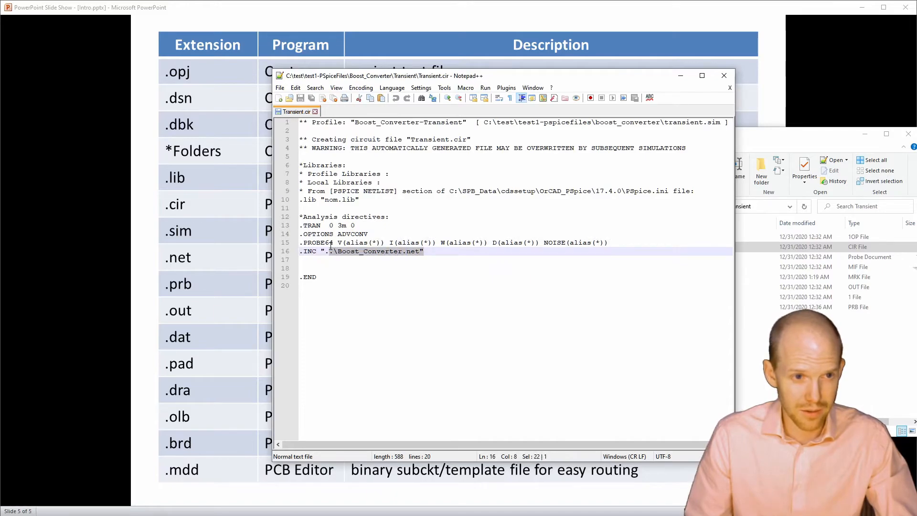
drag(426, 79, 656, 68)
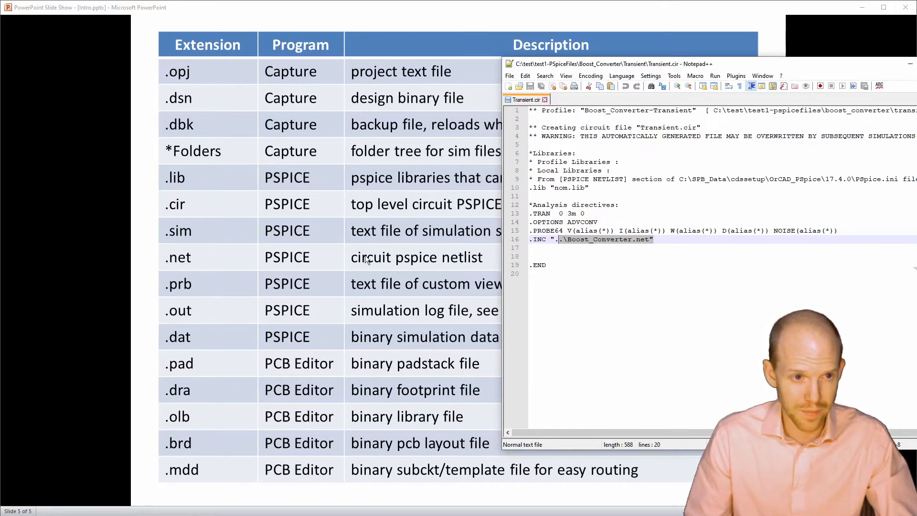
key(alt+F4)
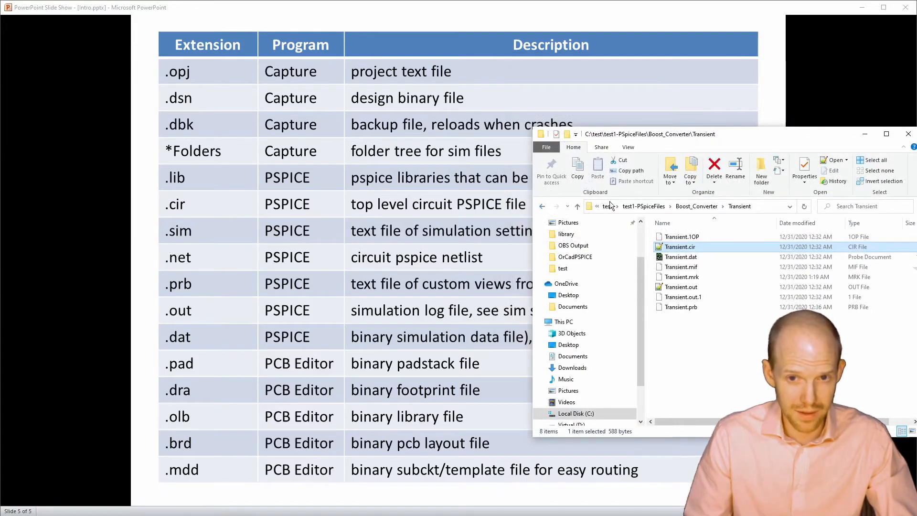
Return to the Boost_Converter folder in File Explorer and open Transient.sim in Notepad++ to view the simulation settings
click(702, 207)
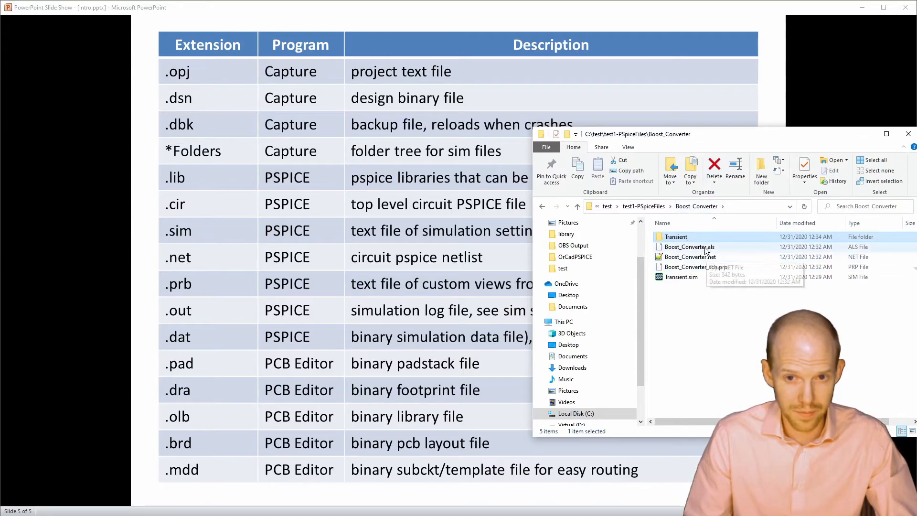
click(680, 279)
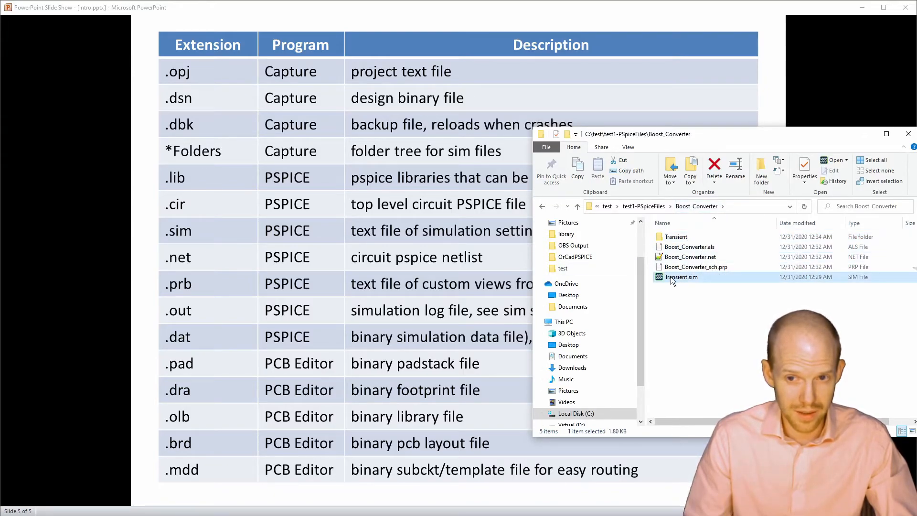
right_click(670, 279)
click(695, 307)
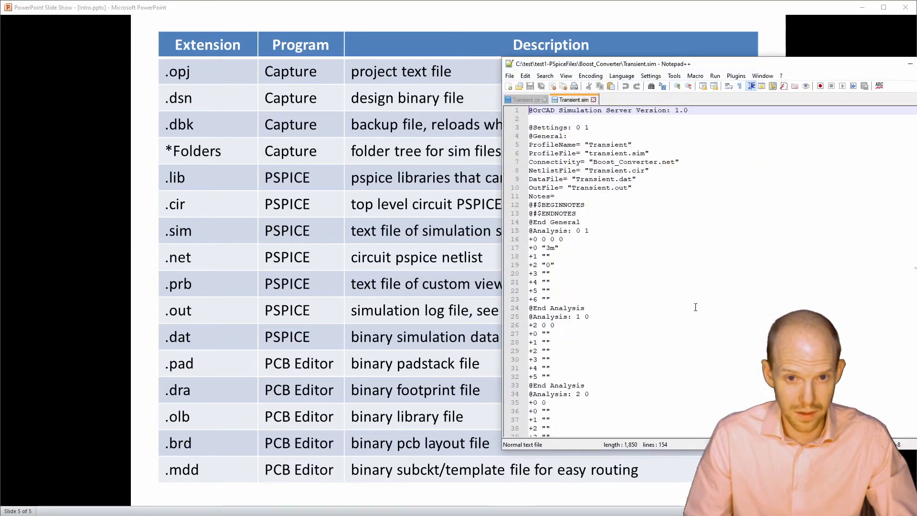
Look through the analysis settings in Transient.sim from beginning to end and back, and close the file
drag(721, 68, 584, 70)
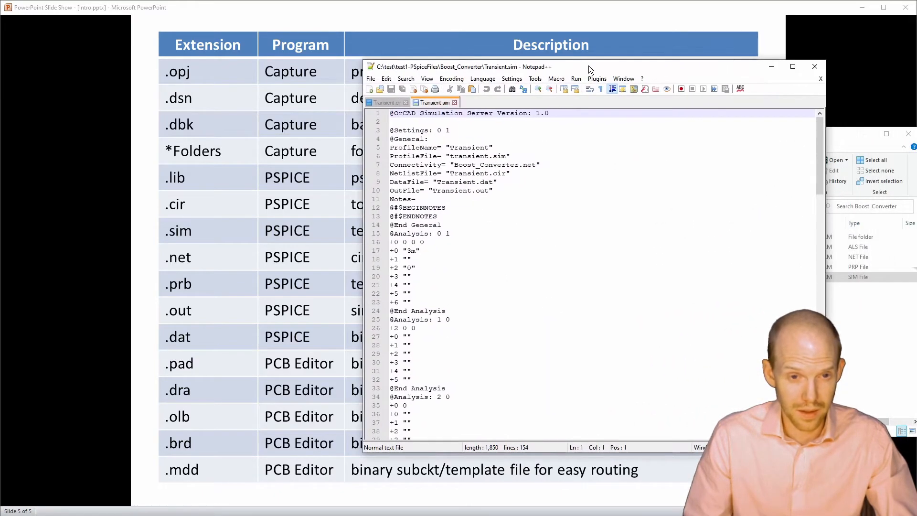
scroll(449, 259, down, 20)
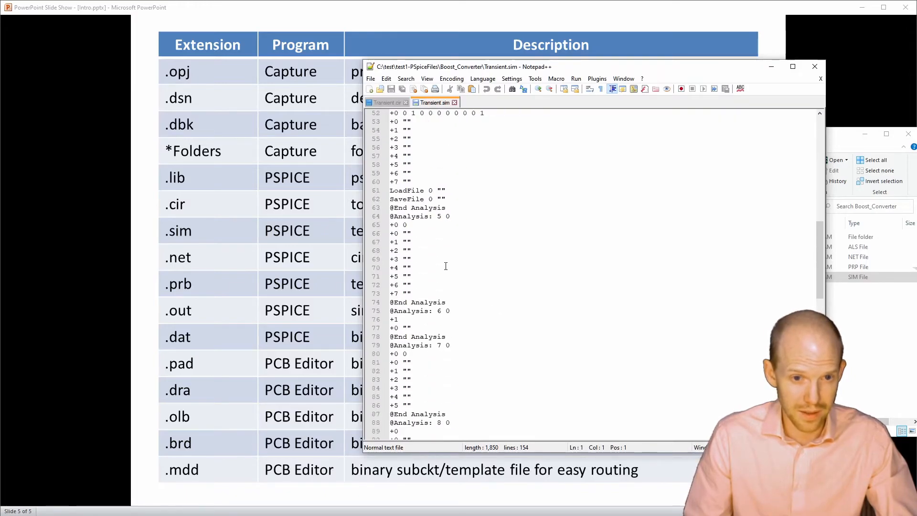
scroll(444, 271, up, 20)
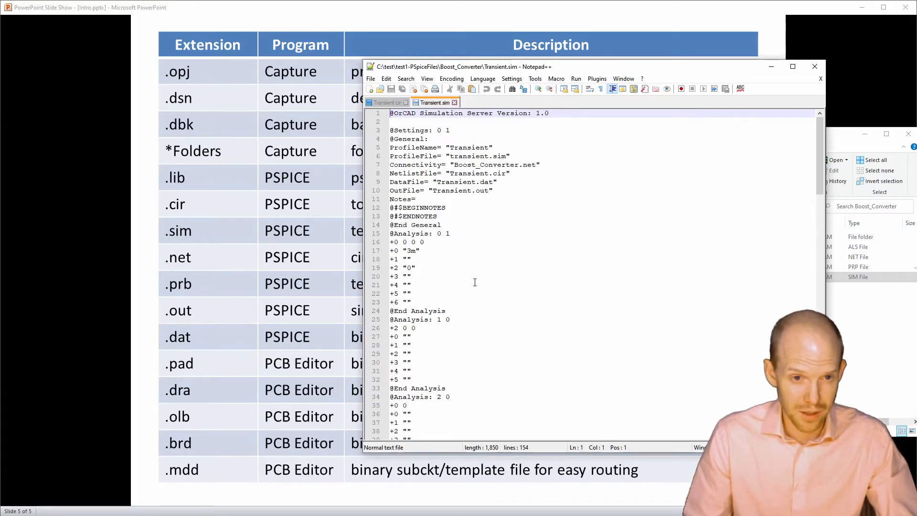
click(456, 103)
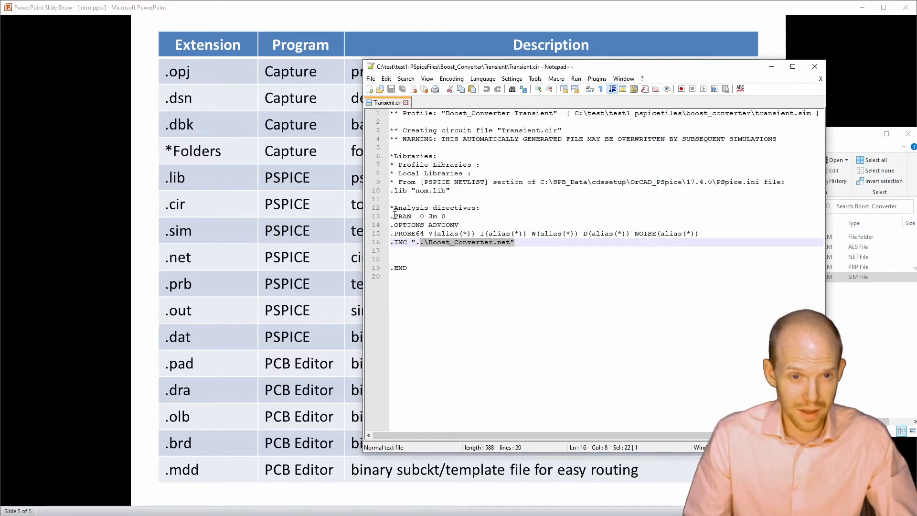
Examine the analysis directives block in Transient.cir, including the line that includes Boost_Converter.net
drag(484, 250, 387, 207)
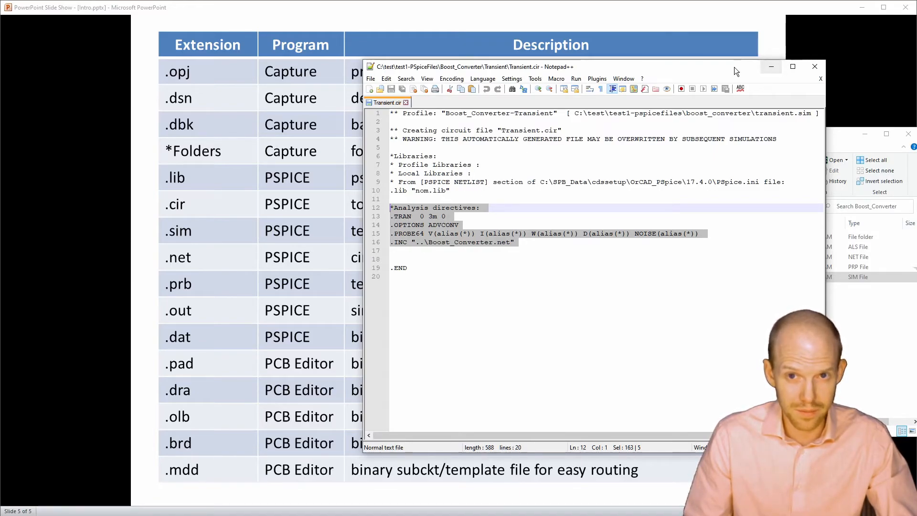
drag(727, 67, 674, 93)
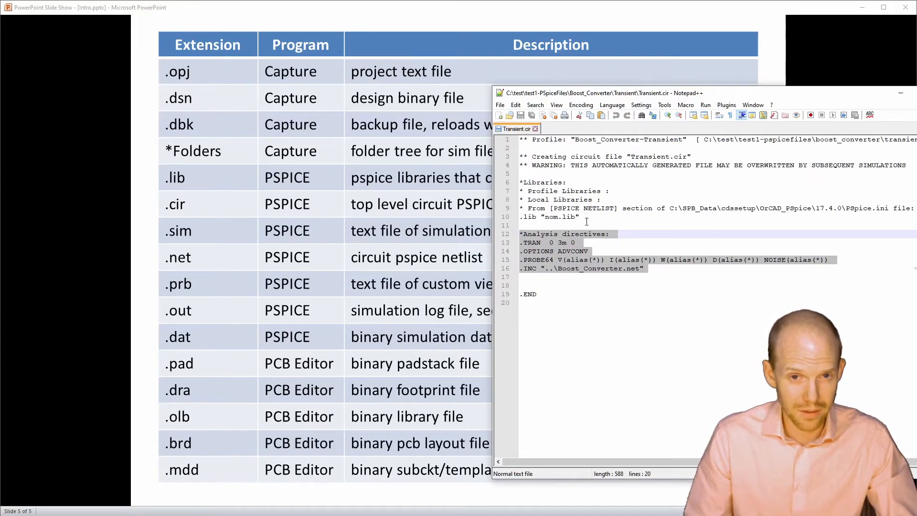
text(0)
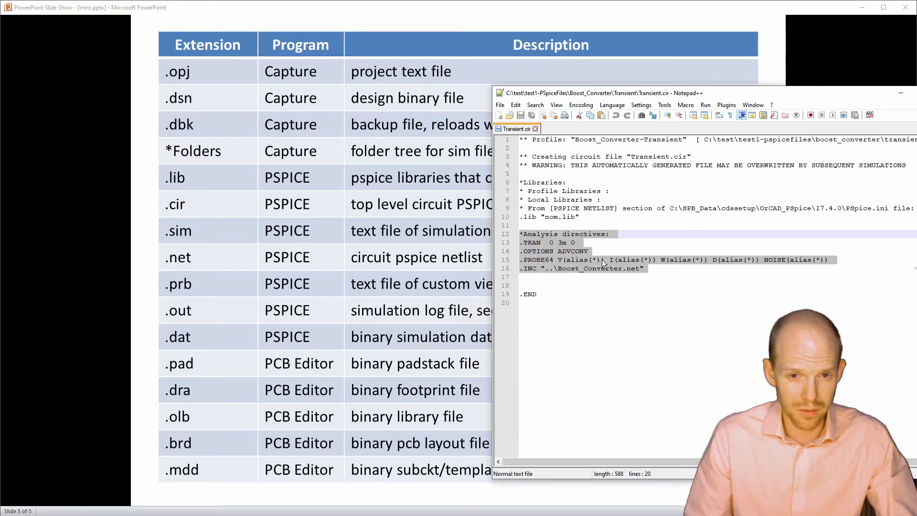
click(654, 271)
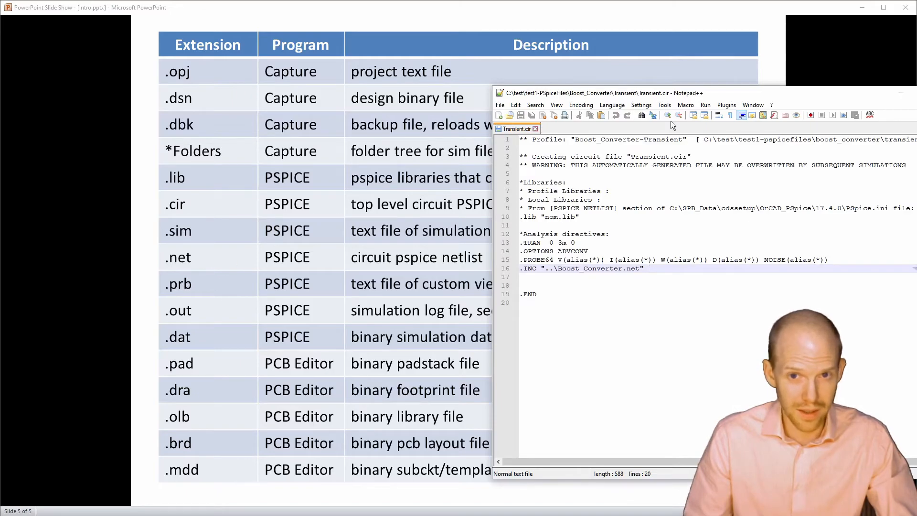
Move Notepad++ aside, select Boost_Converter.net in File Explorer, and place the folder window beside the extension table for comparison
drag(721, 93, 844, 345)
drag(684, 143, 494, 95)
click(505, 211)
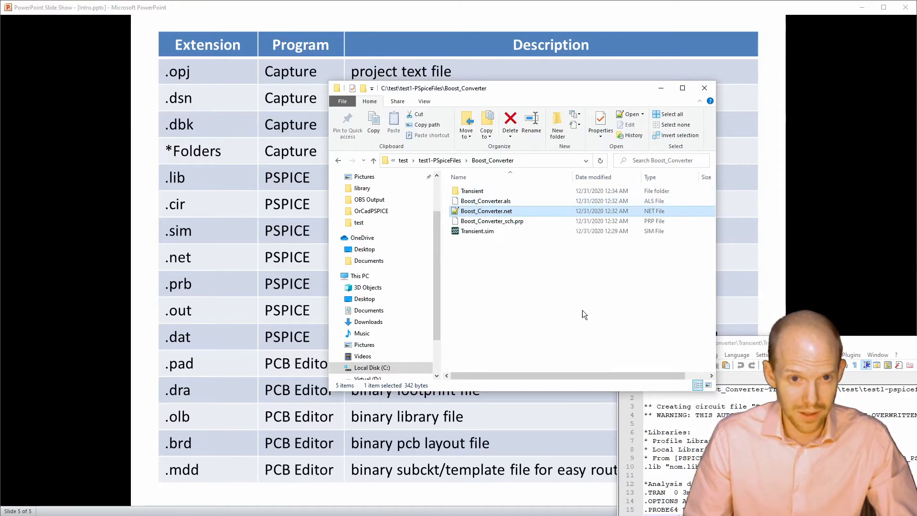
drag(493, 87, 677, 85)
click(229, 307)
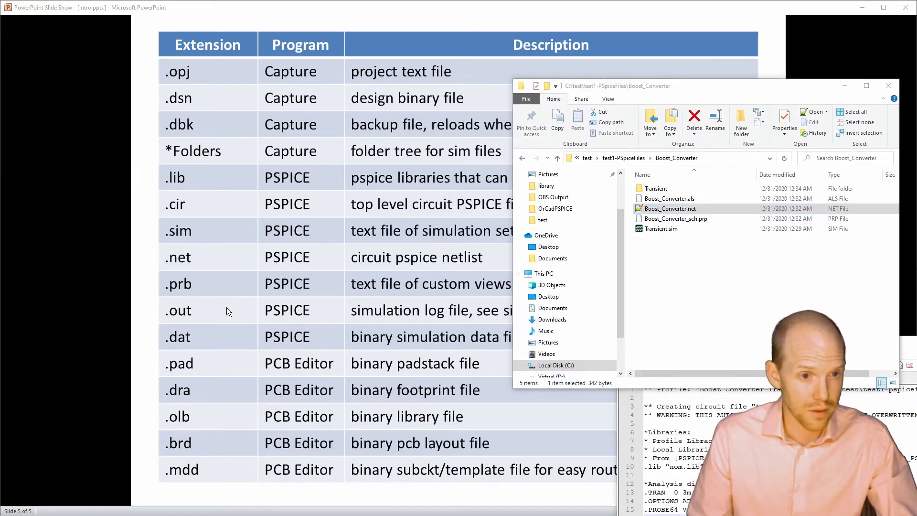
Open Transient.prb from the Transient folder in Notepad++ and examine its display, trace and measurement definitions
double_click(656, 188)
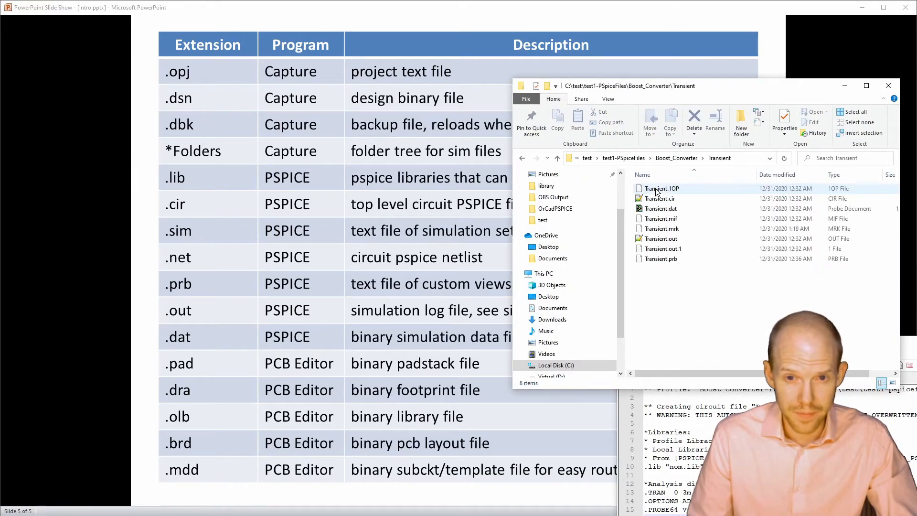
click(647, 260)
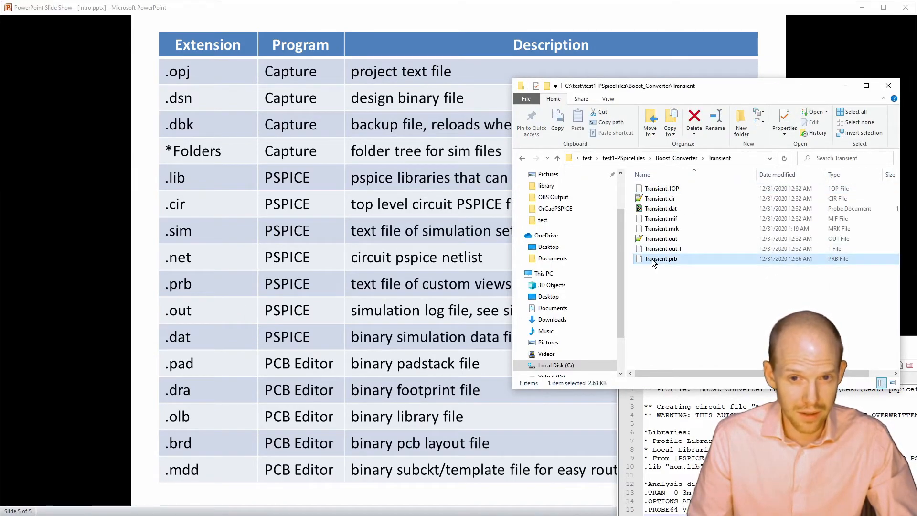
right_click(650, 258)
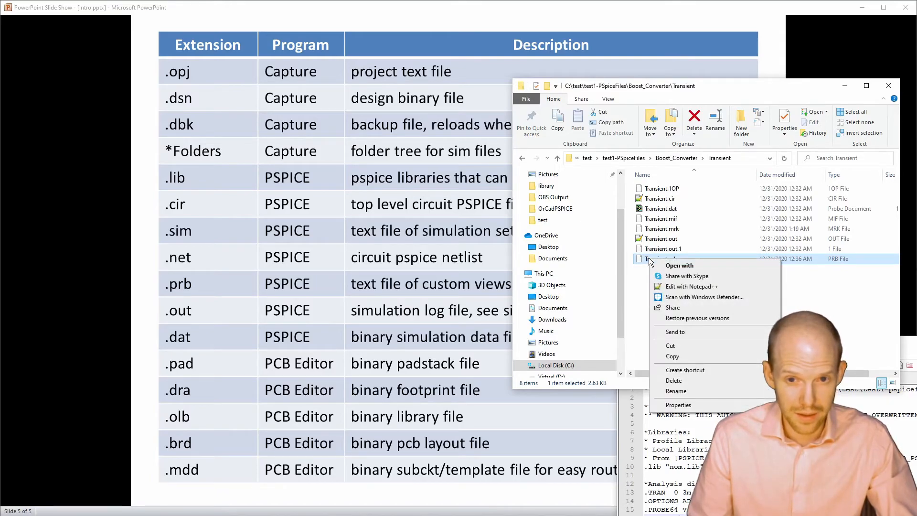
click(682, 287)
scroll(472, 286, down, 11)
scroll(472, 286, down, 13)
scroll(471, 287, up, 20)
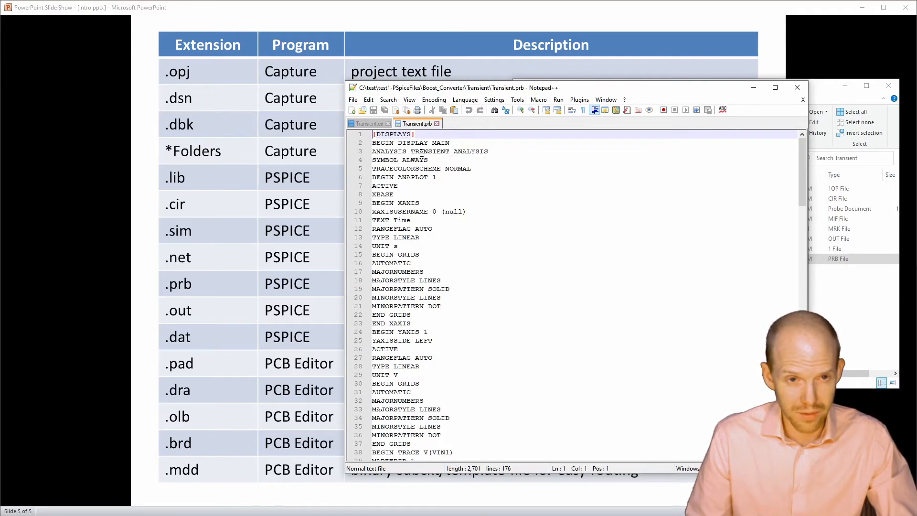
scroll(411, 377, down, 20)
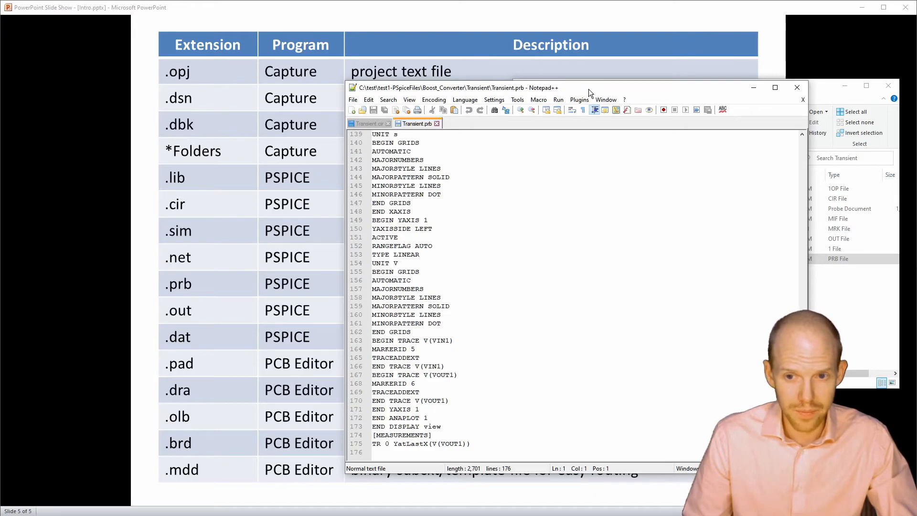
Return to File Explorer, browse up to test1-PSpiceFiles and back down to the Transient folder, and select Transient.out
drag(589, 88, 798, 469)
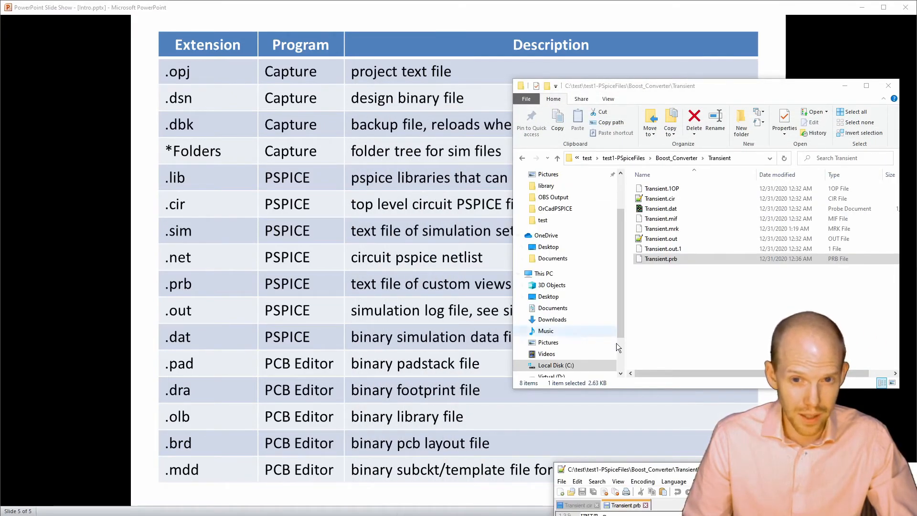
click(683, 160)
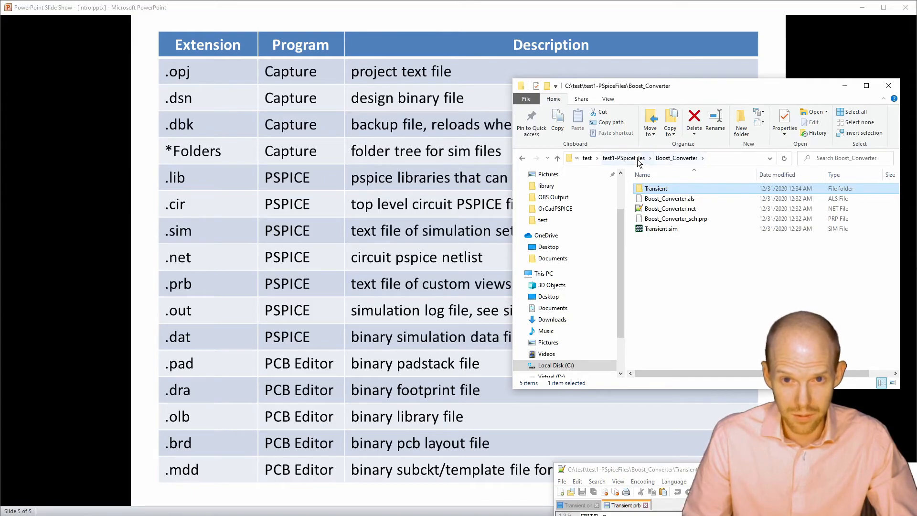
click(622, 159)
double_click(662, 189)
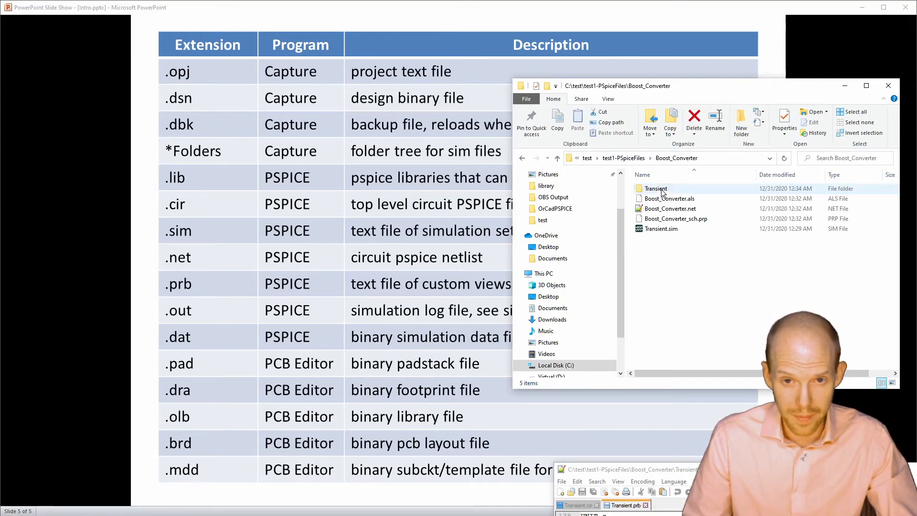
double_click(661, 189)
click(664, 239)
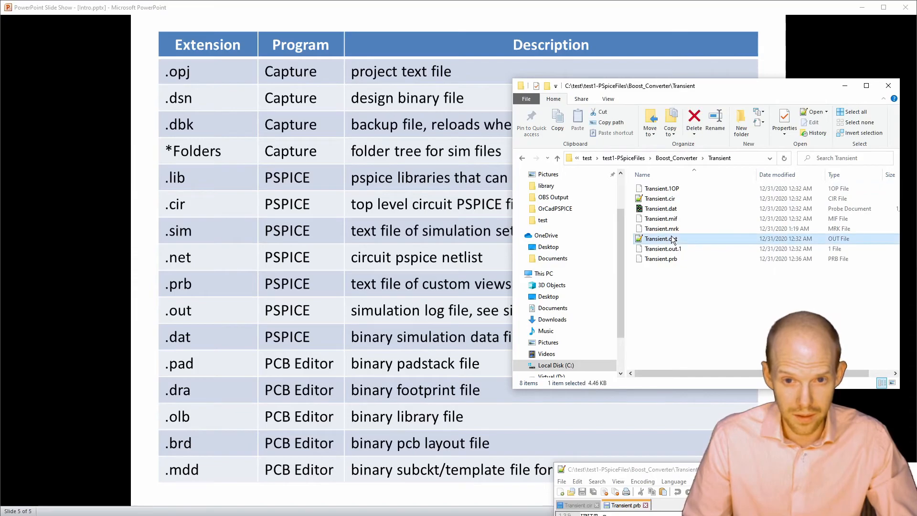